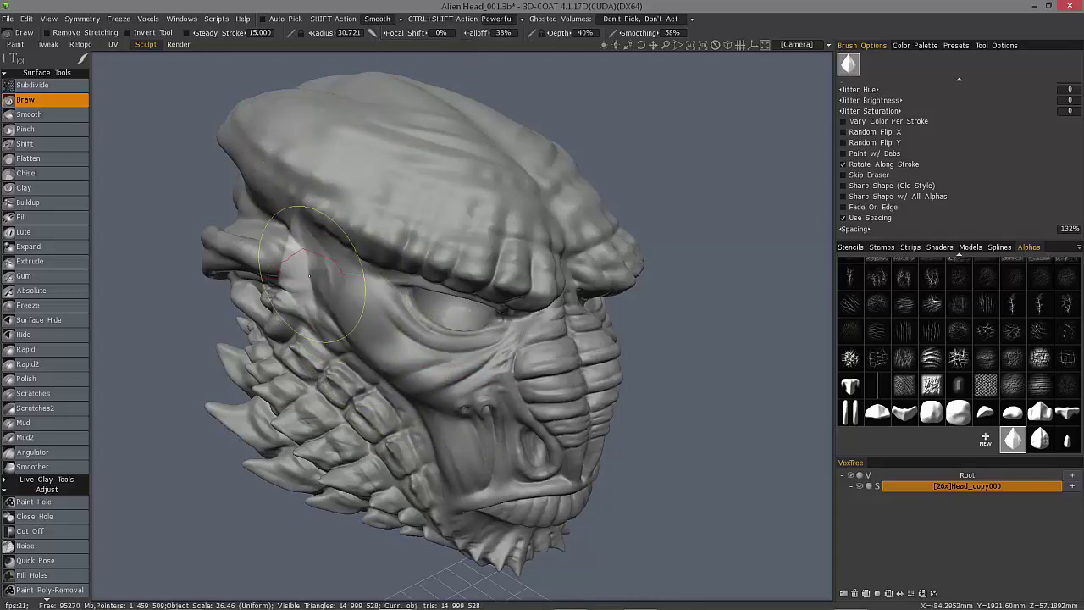
mouse_move(309, 276)
left_mouse_down()
mouse_move(326, 335)
mouse_move(385, 360)
mouse_move(390, 373)
mouse_move(377, 362)
left_mouse_up()
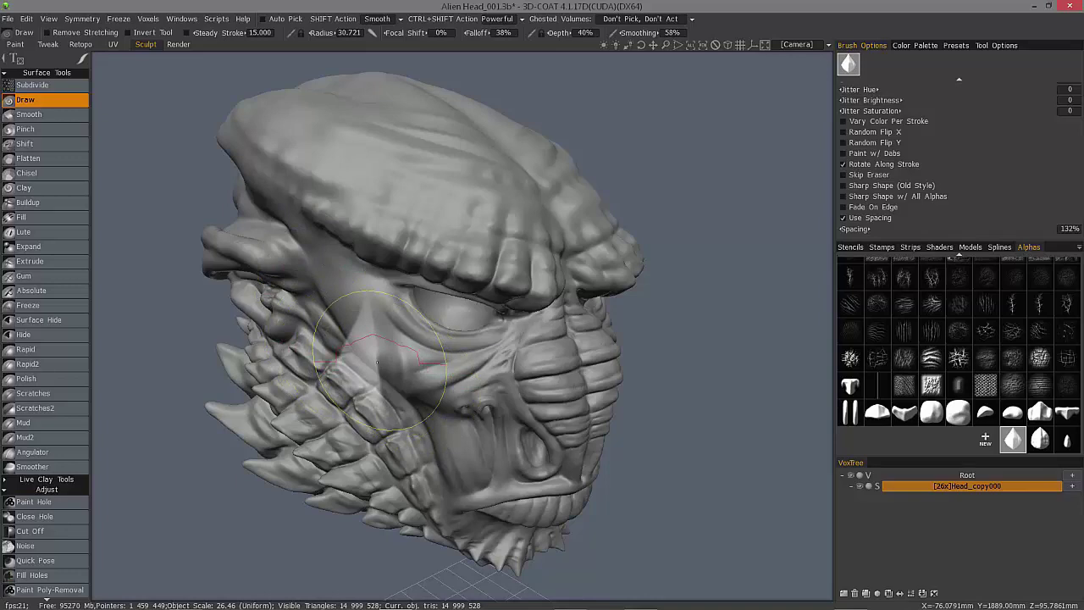
left_click_drag(475, 256, 543, 280, "alt")
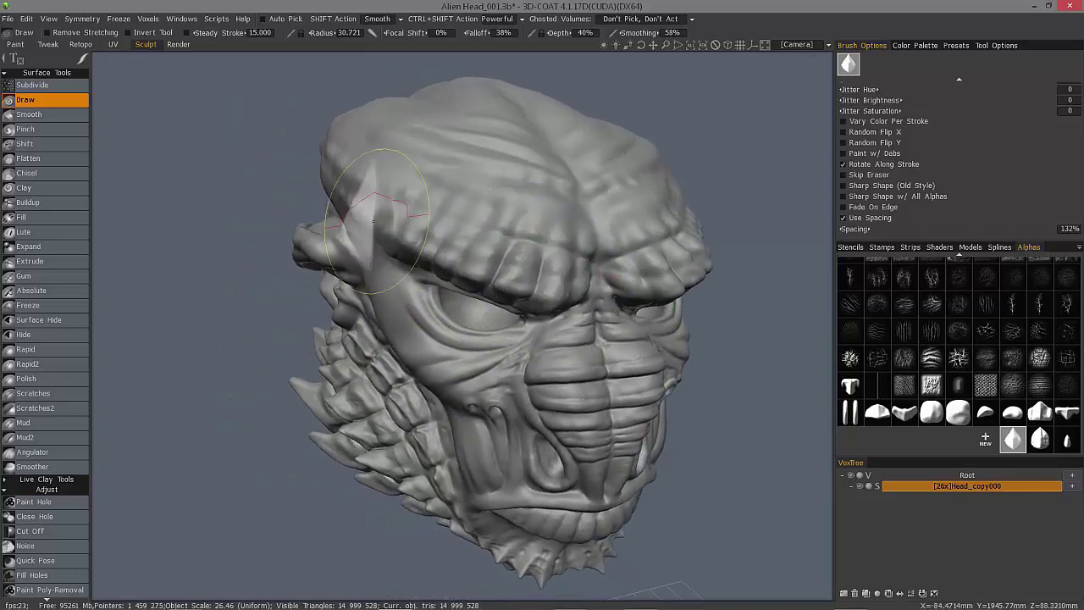
left_click_drag(372, 221, 385, 222, "alt")
Review the curve that links brush radius to pen pressure and accept it
mouse_move(82, 60)
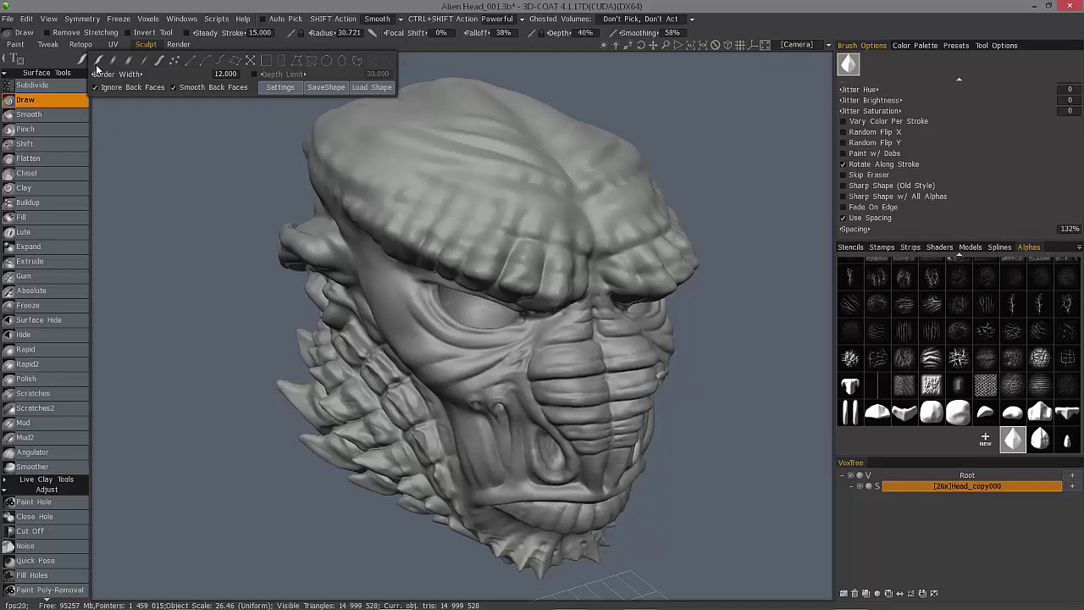
left_click(290, 35)
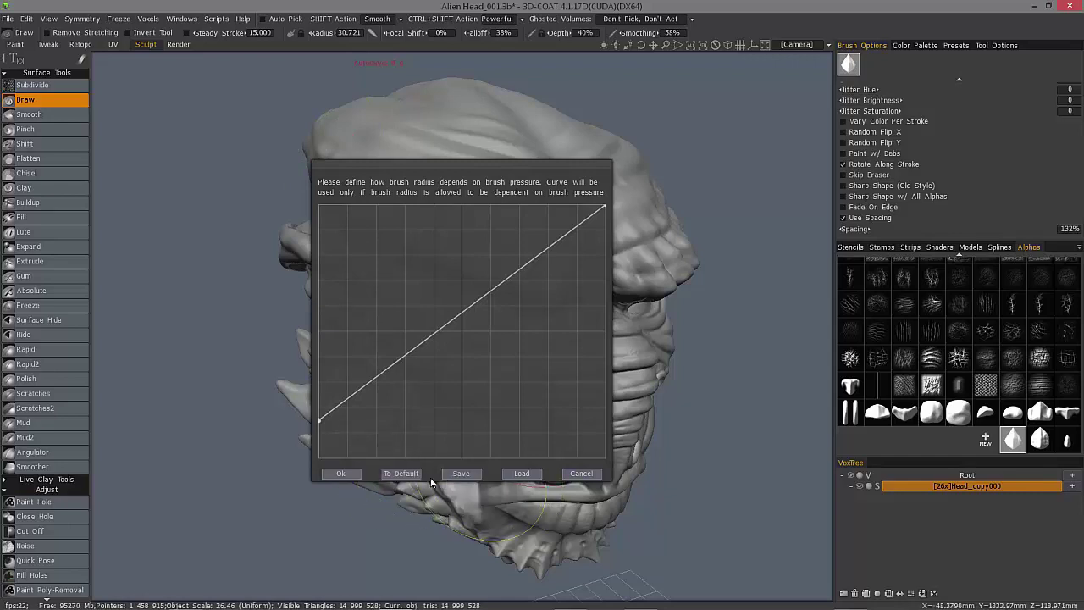
left_click(344, 473)
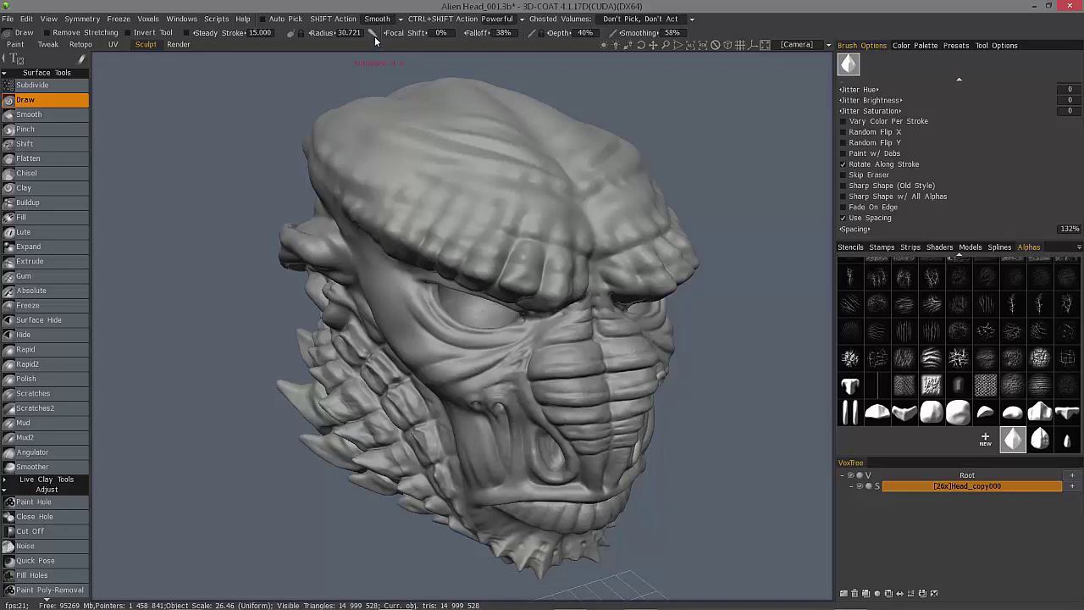
Save the alien head scene
key("ctrl+s")
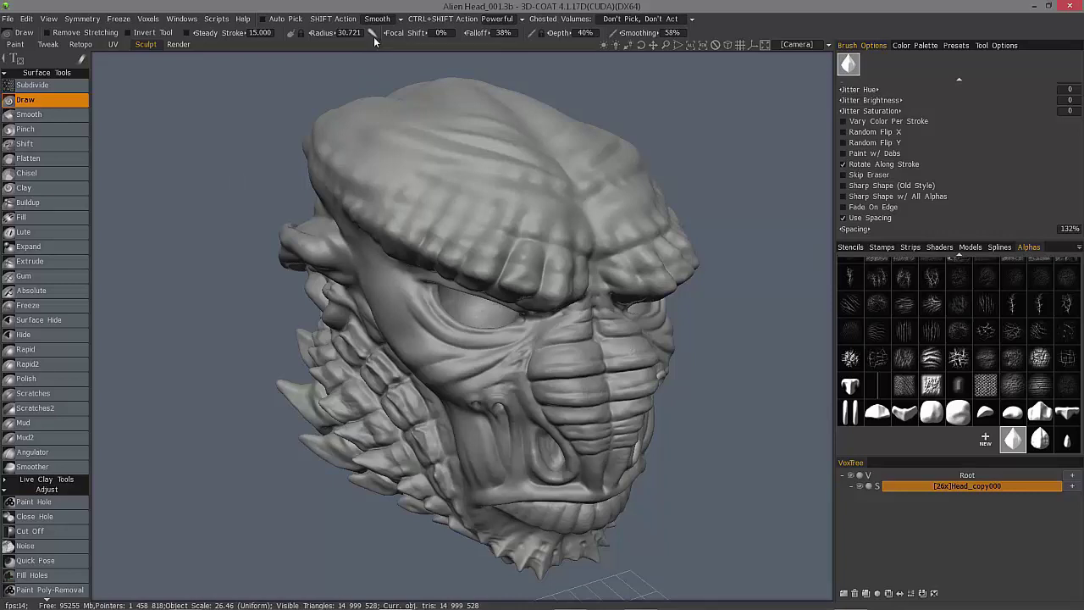
left_click(372, 34)
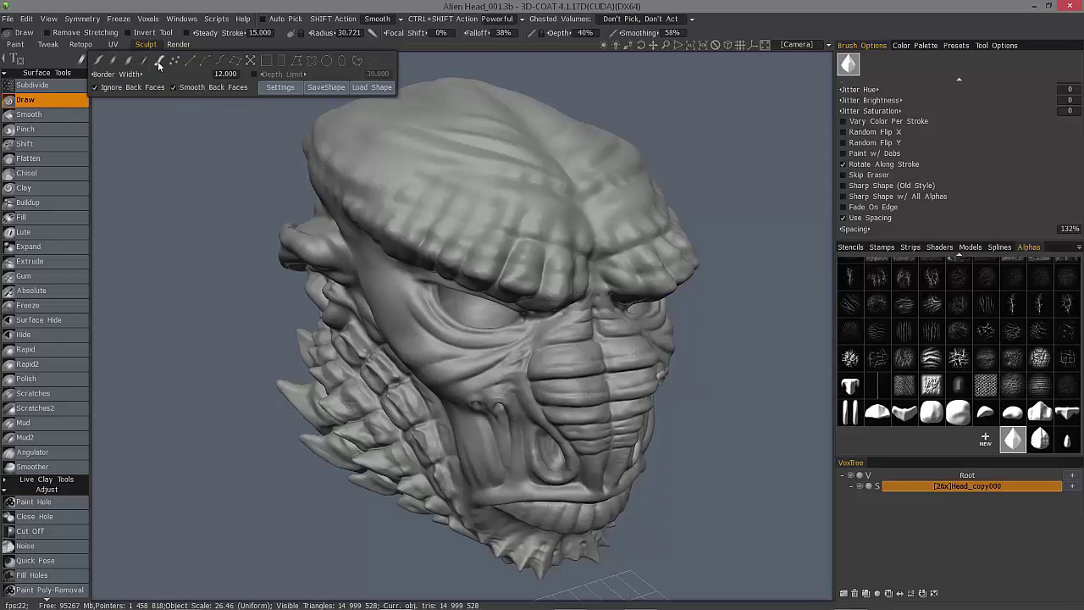
left_click(373, 34)
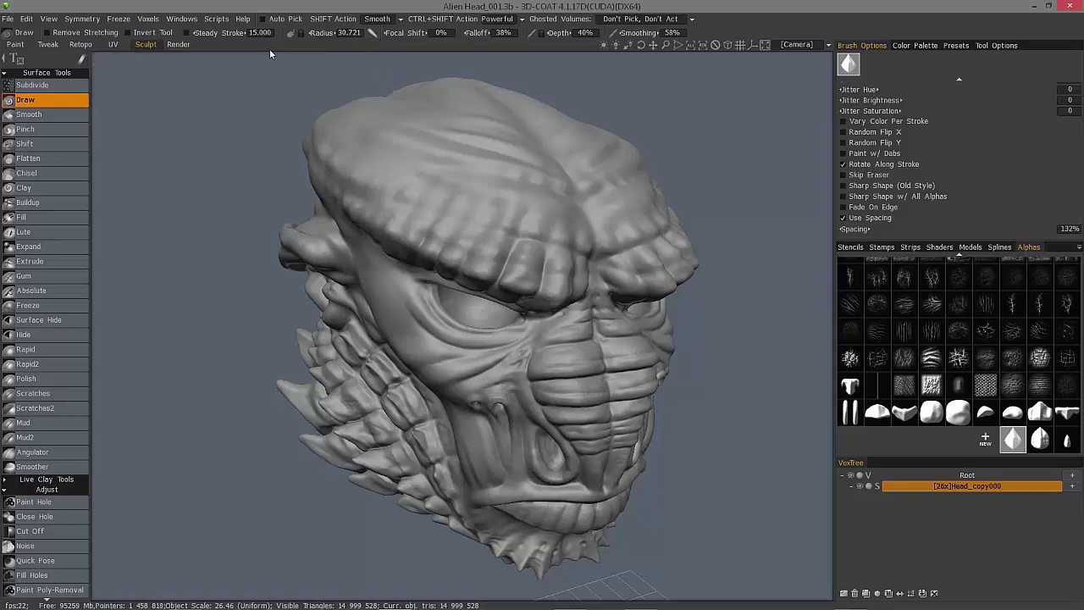
Switch the Draw brush back to the first freehand stroke mode
left_click(81, 61)
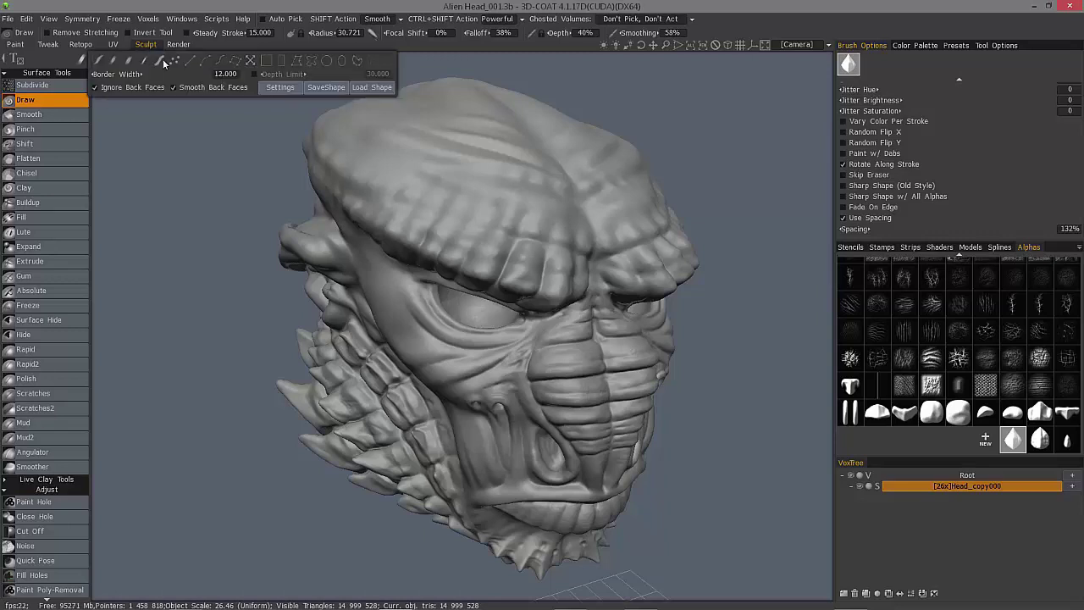
left_click(100, 63)
left_click_drag(484, 135, 584, 110)
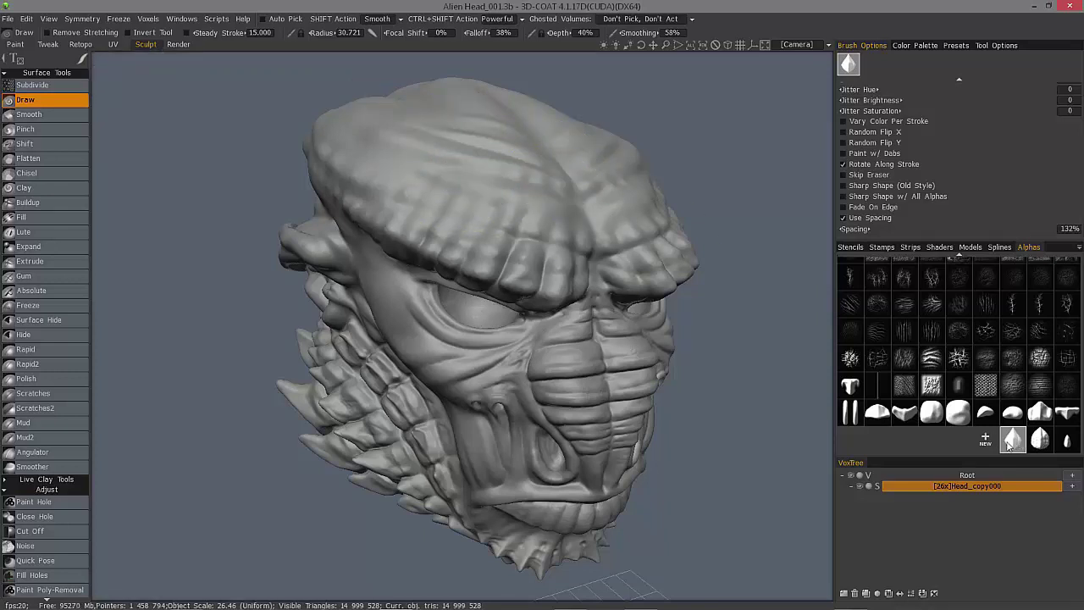
left_click_drag(555, 222, 573, 214, "alt")
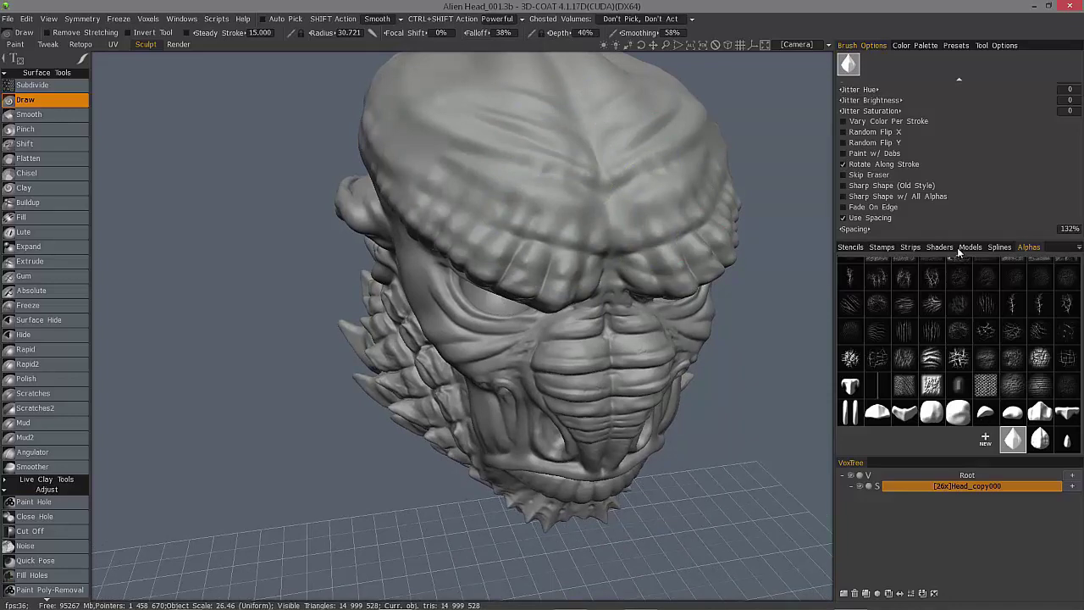
mouse_move(652, 207)
left_mouse_down()
mouse_move(559, 233)
mouse_move(479, 237)
mouse_move(547, 222)
mouse_move(530, 190)
mouse_move(479, 195)
left_mouse_up()
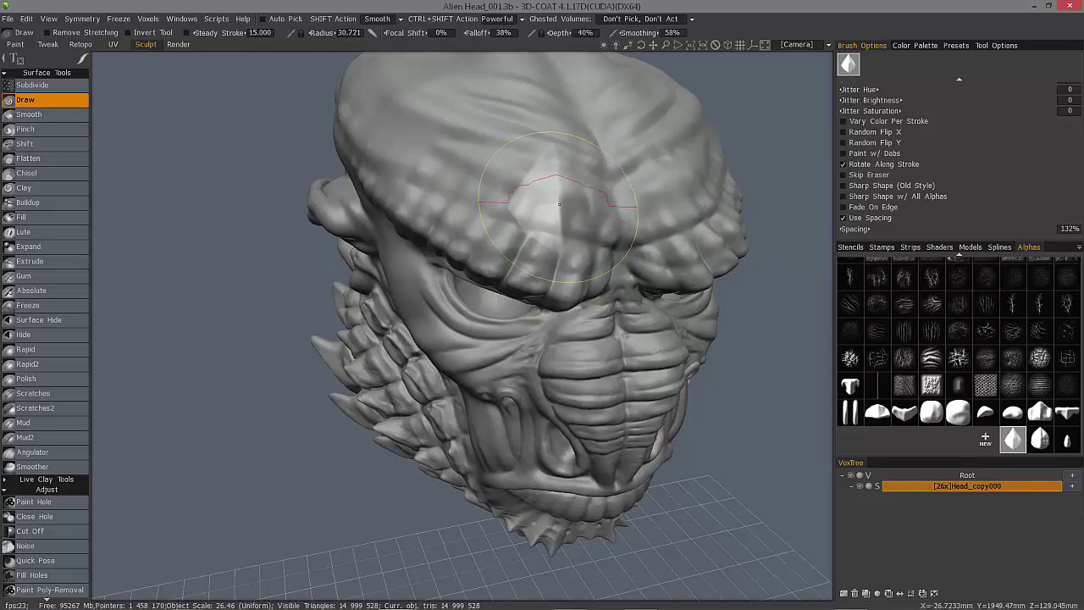
Set the brush radius to 24.683 and accept the tapering settings with tapering disabled
mouse_move(559, 204)
left_mouse_down("alt")
mouse_move(484, 92)
mouse_move(555, 203)
left_mouse_up("alt")
left_click(373, 36)
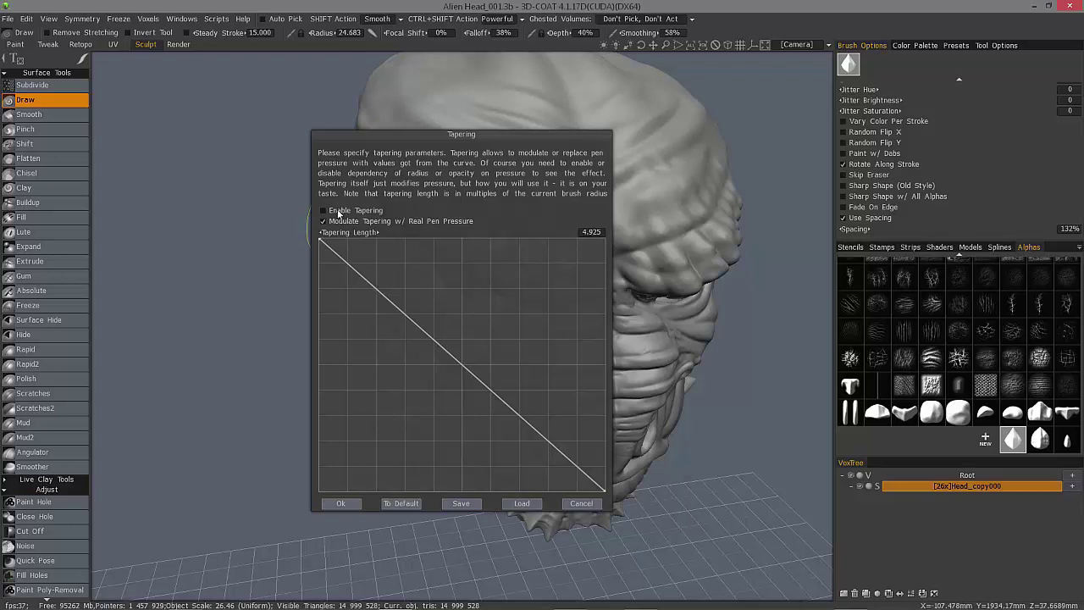
left_click(337, 504)
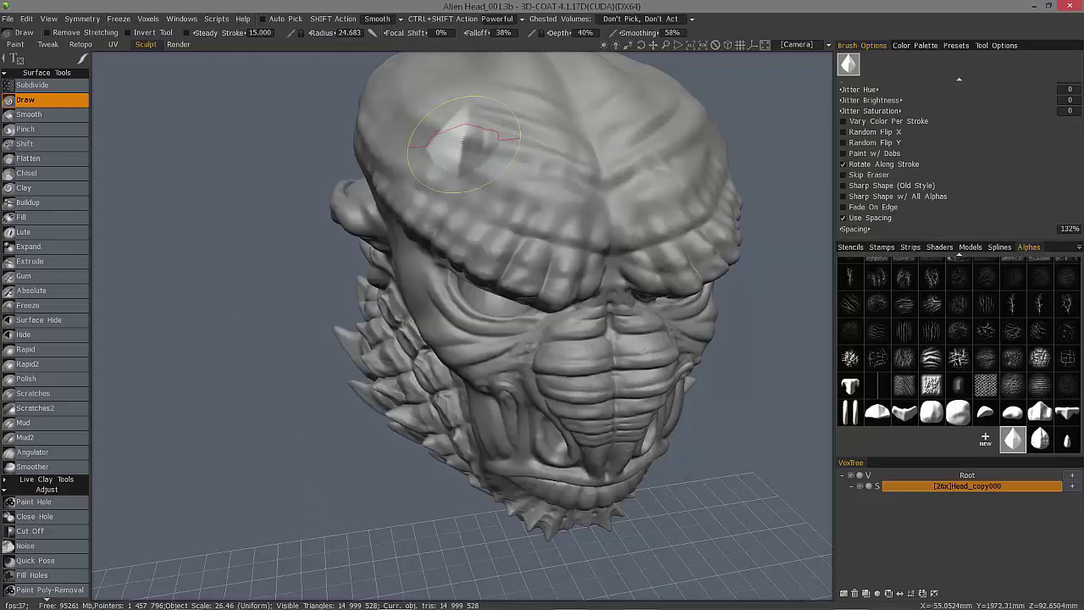
Reduce the brush radius to 14.636 and test rows of diamond-shaped scales across the crown of the head, undoing the test strokes
mouse_move(458, 152)
left_mouse_down("alt")
mouse_move(557, 213)
mouse_move(432, 165)
mouse_move(387, 111)
mouse_move(405, 105)
mouse_move(482, 127)
mouse_move(453, 182)
mouse_move(536, 307)
mouse_move(609, 237)
mouse_move(521, 261)
left_mouse_up("alt")
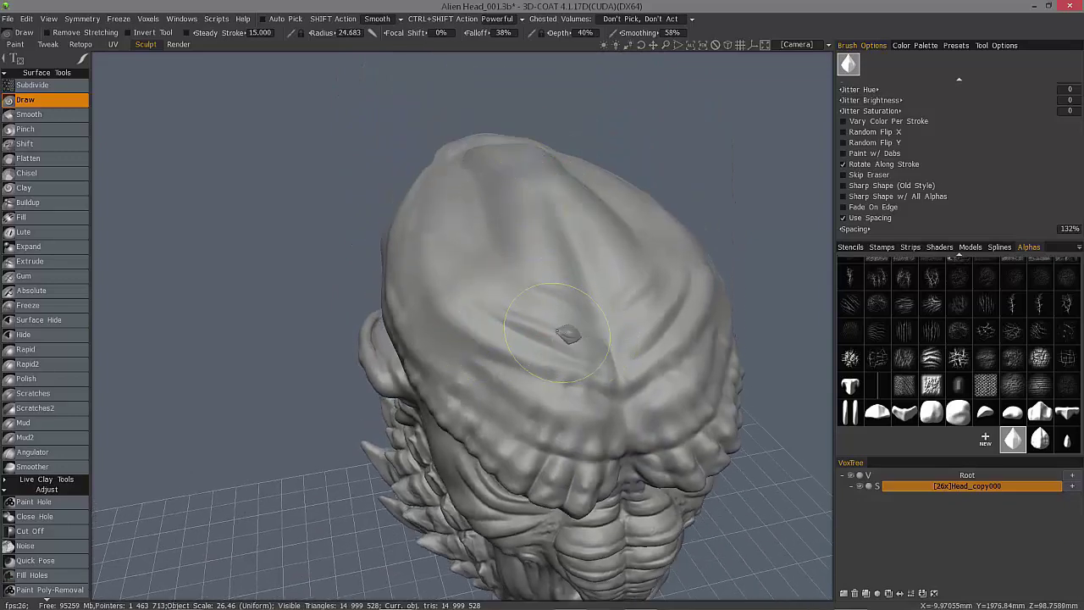
mouse_move(460, 292)
left_mouse_down()
mouse_move(394, 244)
mouse_move(468, 333)
mouse_move(298, 273)
mouse_move(530, 349)
left_mouse_up()
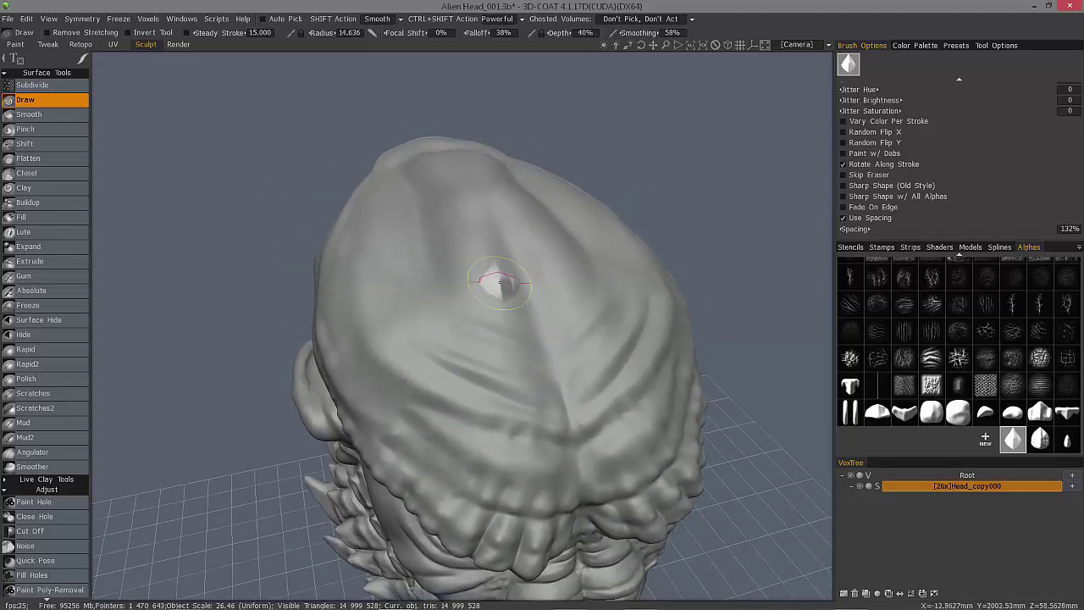
left_click_drag(438, 328, 354, 285)
mouse_move(521, 363)
left_mouse_down("alt")
mouse_move(367, 323)
mouse_move(472, 375)
mouse_move(399, 339)
mouse_move(455, 291)
mouse_move(464, 298)
left_mouse_up("alt")
key("ctrl+z")
Try another dab of the scale alpha beside the central ridge of the crown and undo it
mouse_move(537, 314)
left_mouse_down("alt")
mouse_move(519, 368)
mouse_move(530, 370)
left_mouse_up("alt")
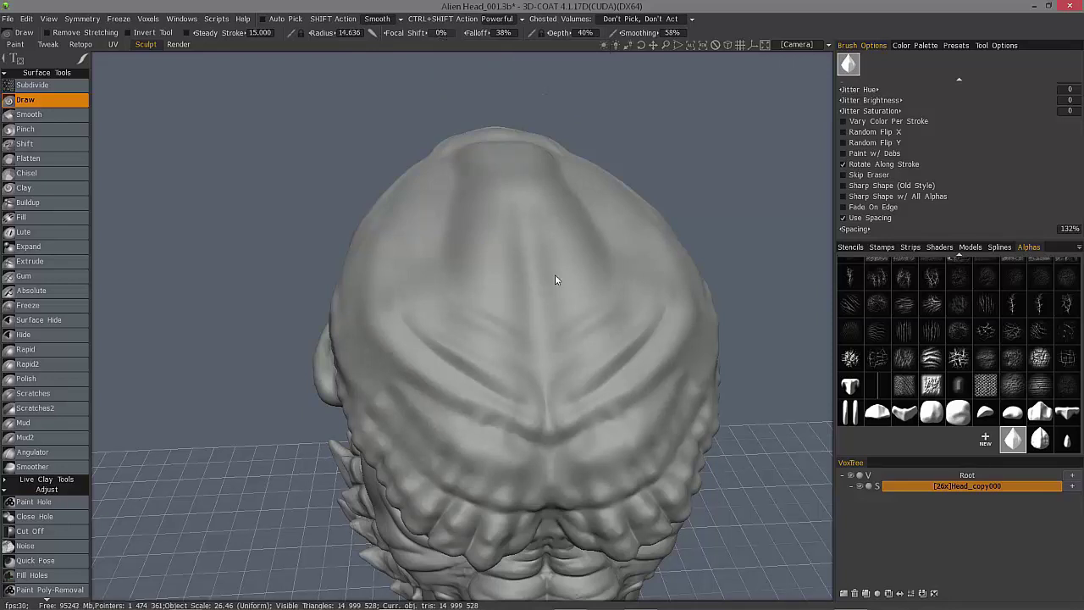
left_click(460, 314)
middle_click_drag(460, 313, 485, 334)
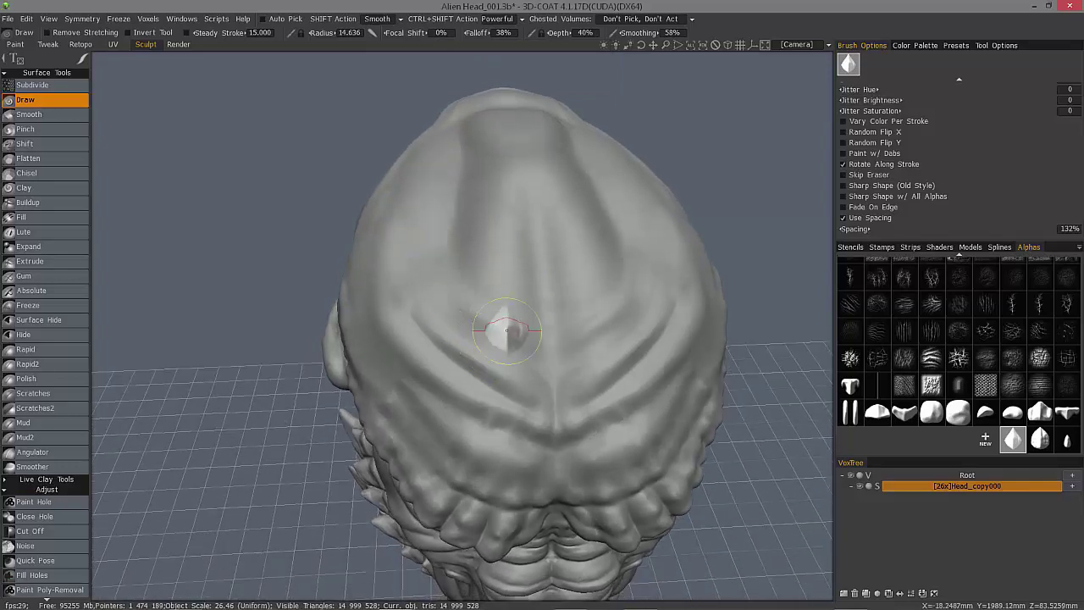
key("ctrl+z")
Turn off Rotate Along Stroke, test a curved row of scales across one side of the crown, and undo it
left_click(869, 164)
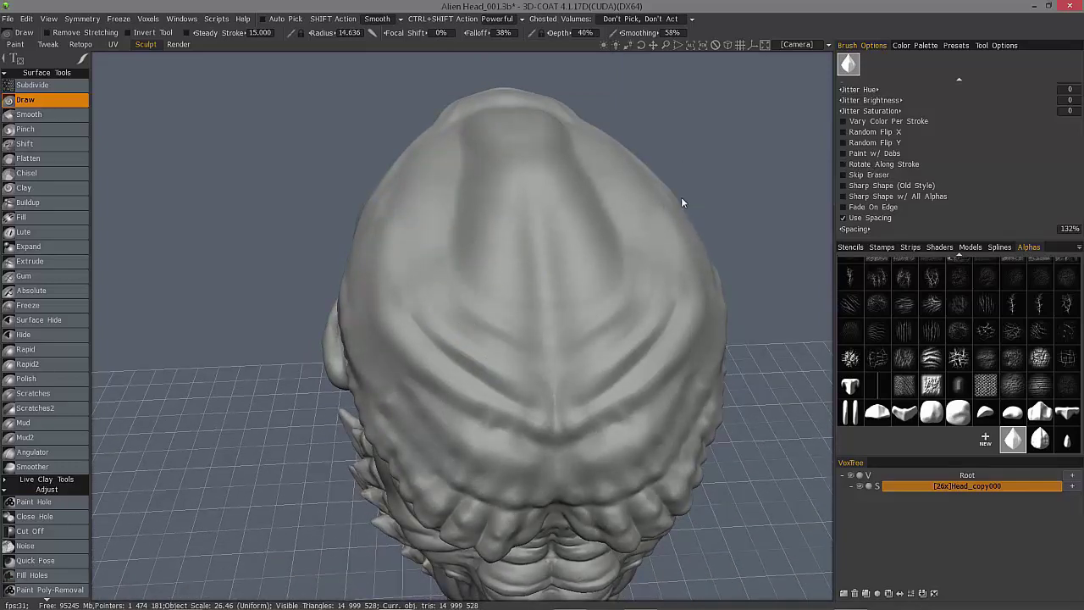
mouse_move(514, 333)
left_mouse_down()
mouse_move(457, 300)
mouse_move(407, 222)
left_mouse_up()
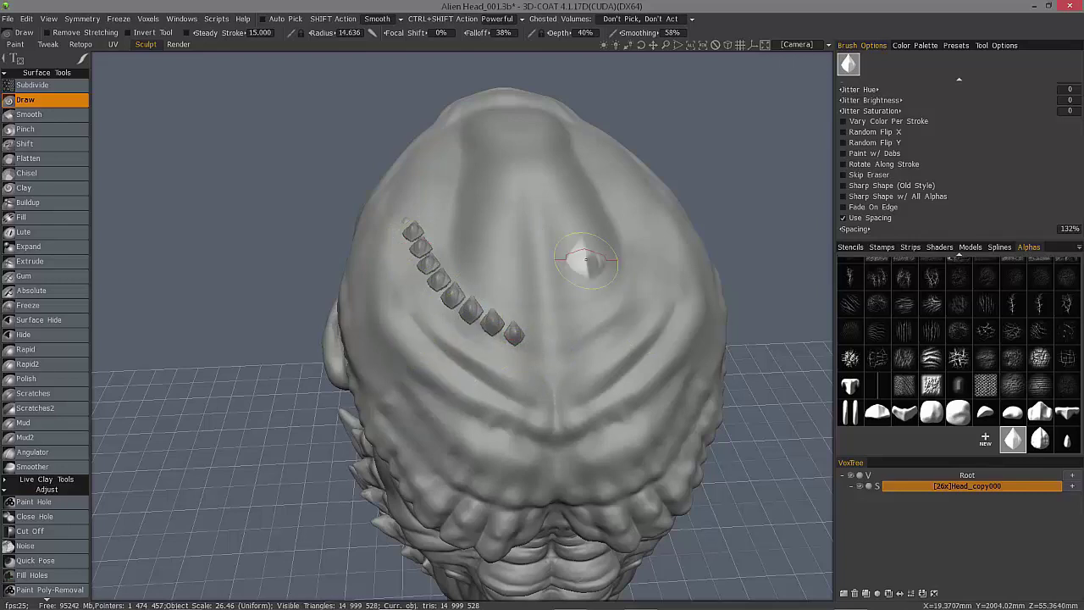
key("ctrl+z")
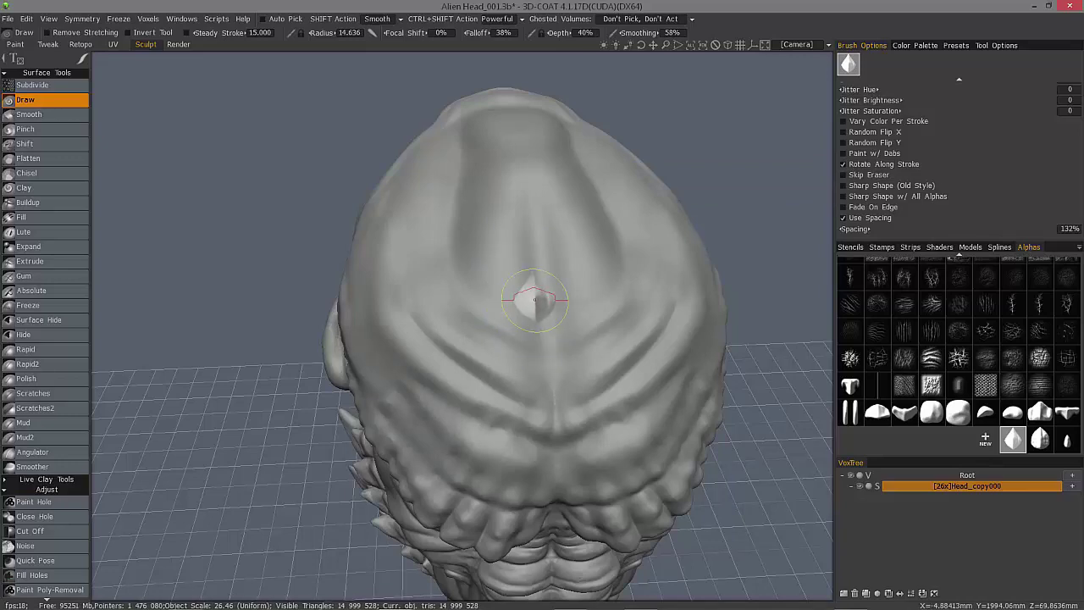
Re-enable Rotate Along Stroke, repeat the curved row of scales on the crown for comparison, and undo it
mouse_move(536, 332)
left_mouse_down()
mouse_move(445, 301)
mouse_move(385, 238)
mouse_move(391, 219)
left_mouse_up()
left_click_drag(485, 383, 525, 406, "alt")
left_click_drag(432, 327, 418, 324, "alt")
key("ctrl+z")
left_click_drag(781, 328, 665, 341)
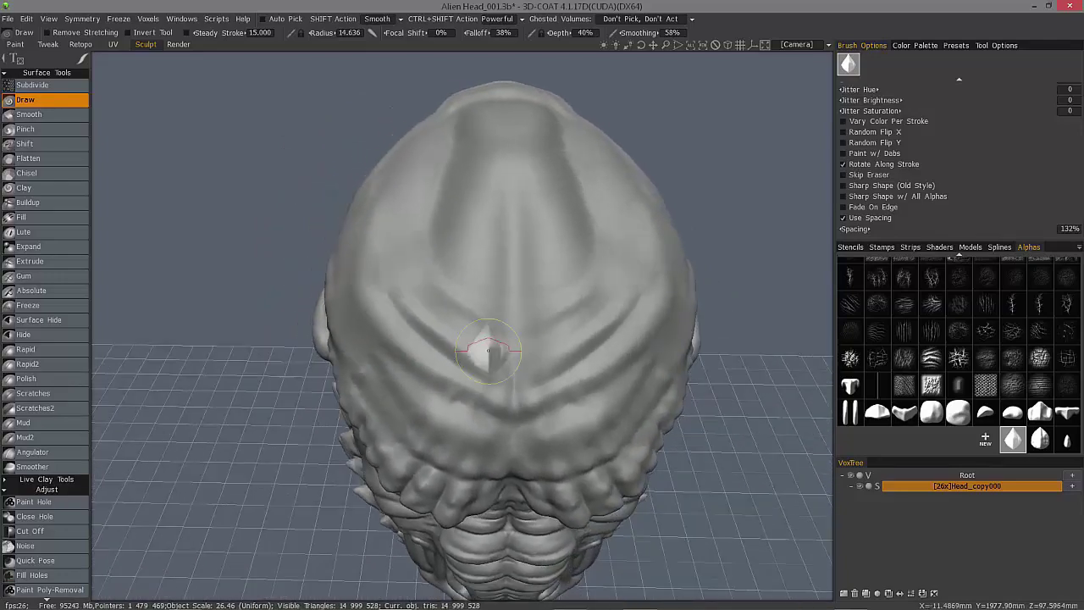
Set the brush depth to 29% and the falloff to 46%
mouse_move(477, 371)
right_mouse_down()
mouse_move(441, 339)
mouse_move(464, 285)
mouse_move(491, 324)
mouse_move(470, 309)
right_mouse_up()
scroll(491, 324, "up", 1)
scroll(522, 320, "up", 1)
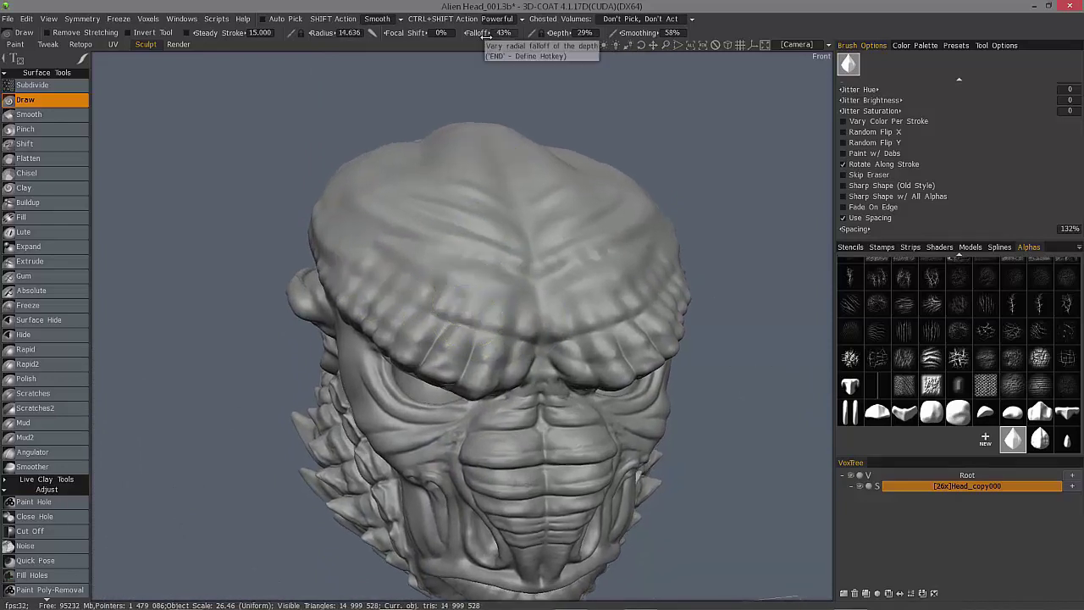
left_click_drag(486, 36, 491, 38)
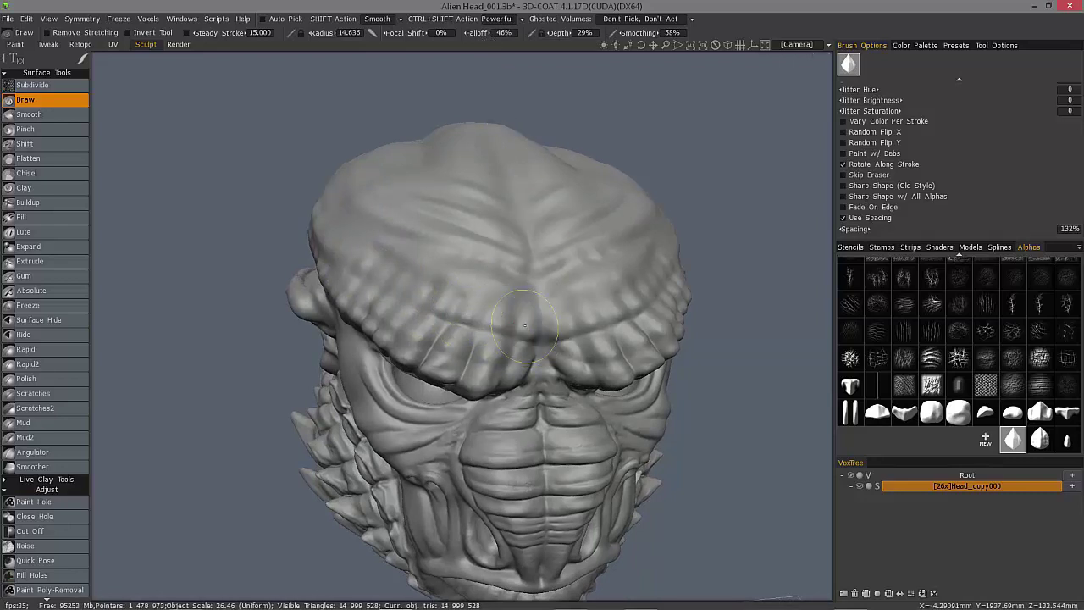
Set the brush spacing to 151% and test rows of scales along the brow, undoing each test stroke
left_click_drag(357, 260, 415, 234, "alt")
key("ctrl+z")
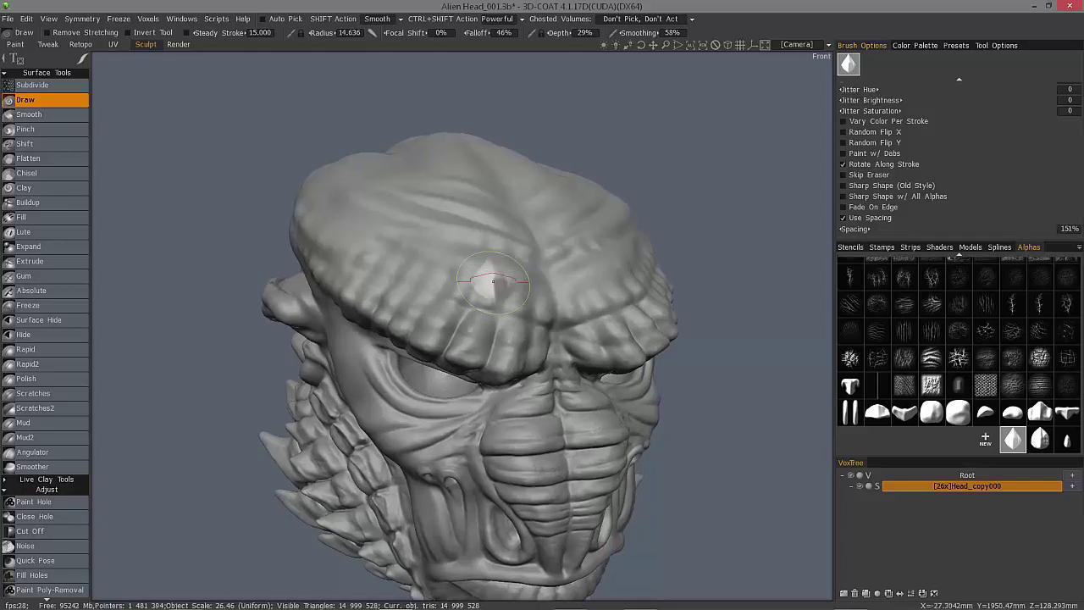
left_click_drag(453, 289, 354, 247)
left_click_drag(242, 235, 212, 236)
key("ctrl+z")
left_click_drag(528, 350, 366, 289)
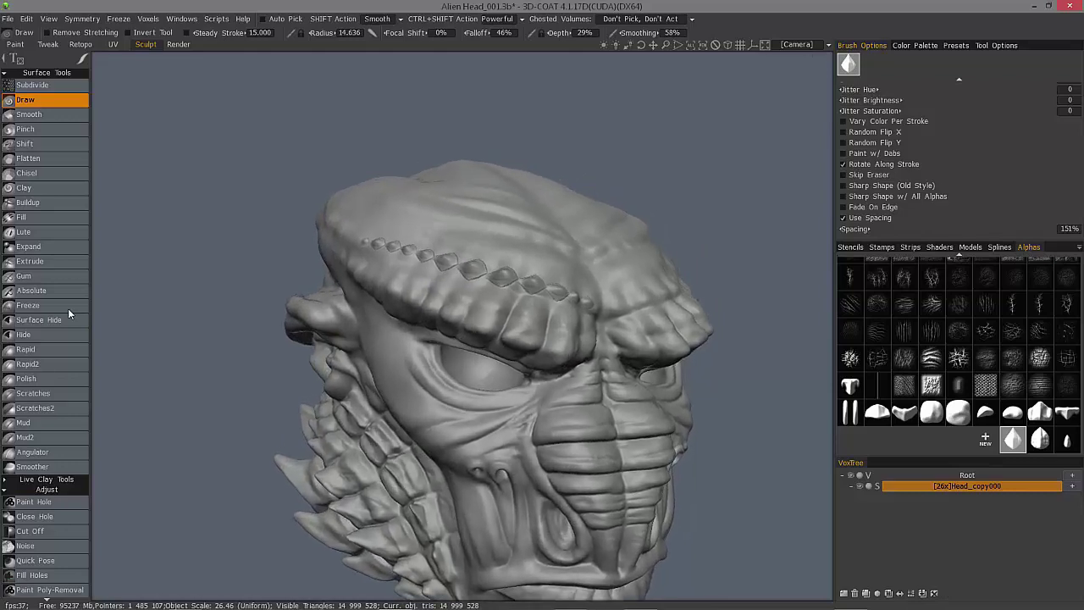
key("ctrl+z")
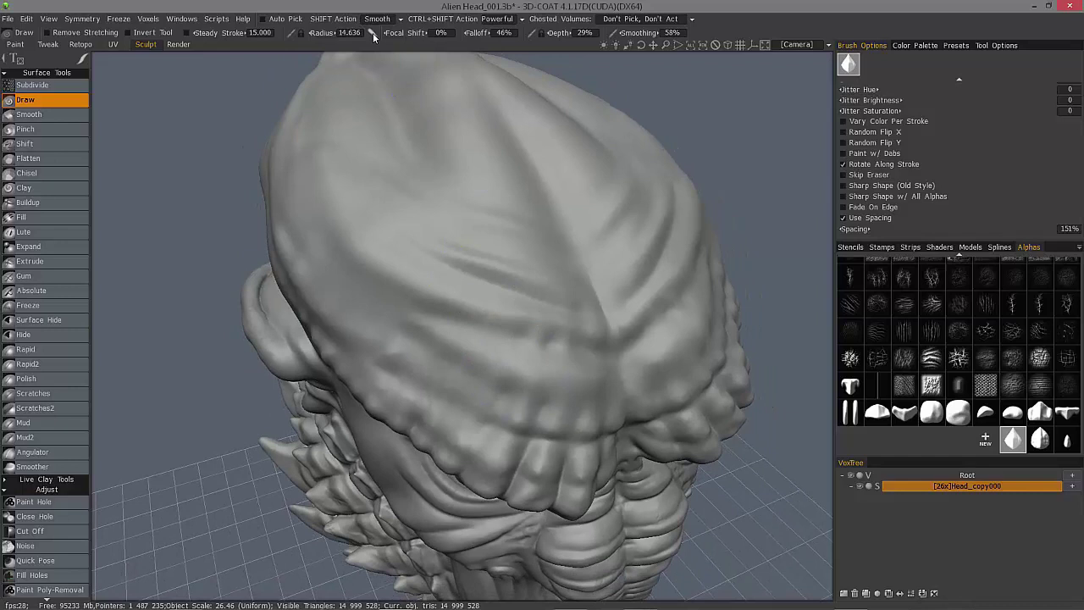
Enable brush tapering without real pen pressure modulation and set the tapering length to 12.175
left_click(372, 34)
left_click(323, 211)
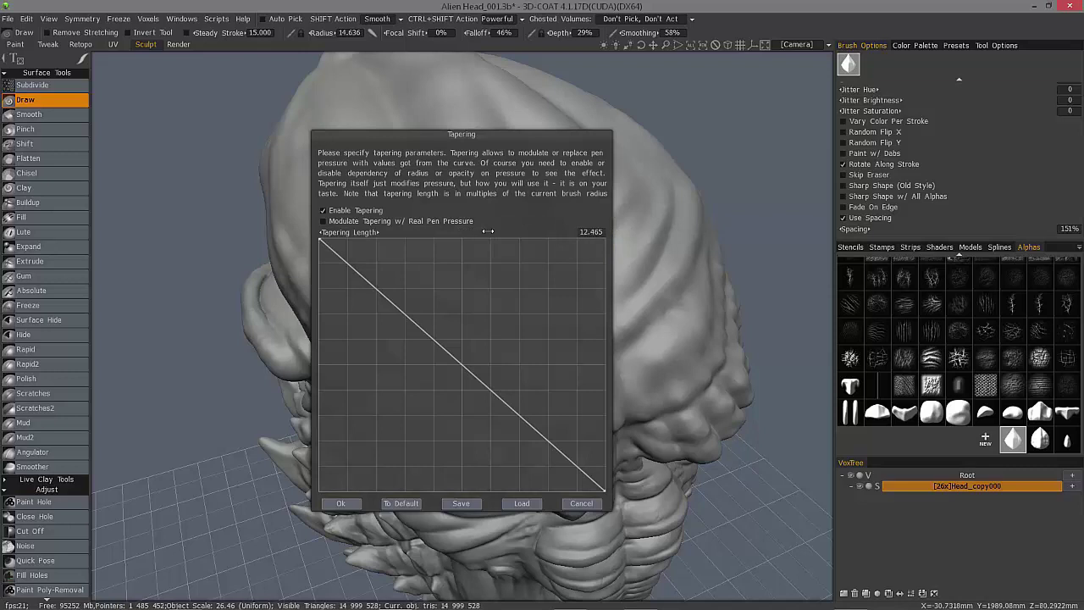
left_click_drag(488, 230, 484, 230)
left_click(342, 503)
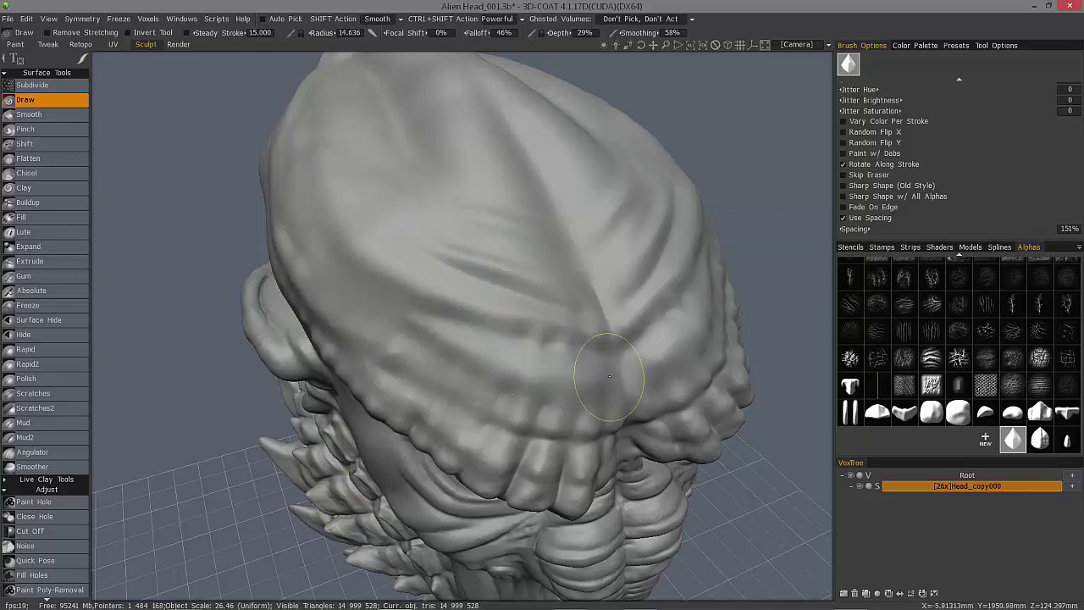
Try two tapered rows of scales from the forehead toward the side of the crown, undoing each one
mouse_move(609, 376)
left_mouse_down()
mouse_move(495, 351)
mouse_move(391, 298)
mouse_move(306, 219)
left_mouse_up()
mouse_move(606, 222)
left_mouse_down("alt")
mouse_move(634, 262)
mouse_move(653, 347)
left_mouse_up("alt")
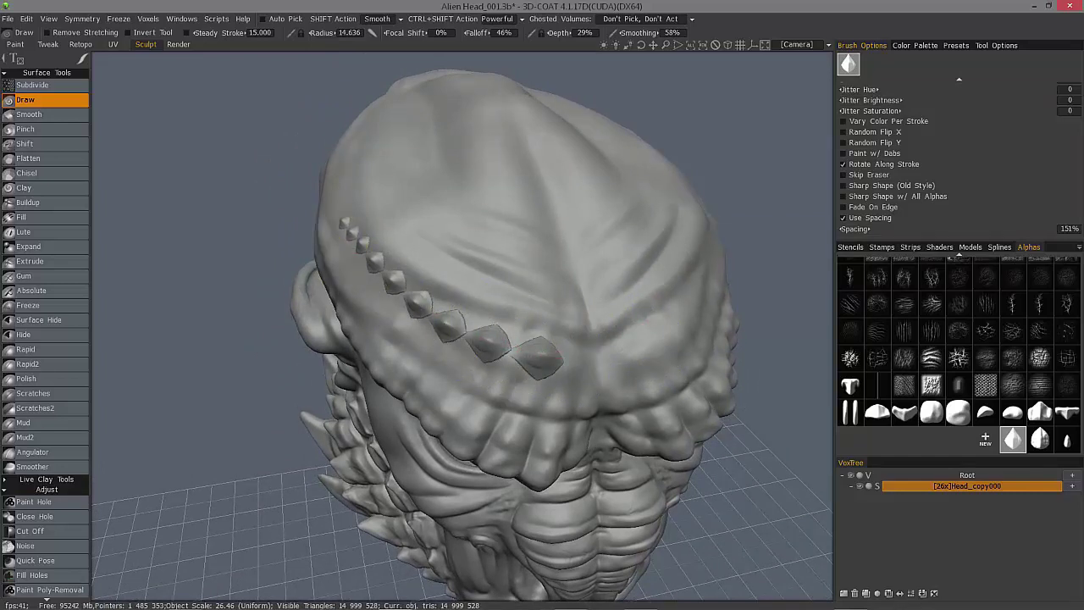
key("ctrl+z")
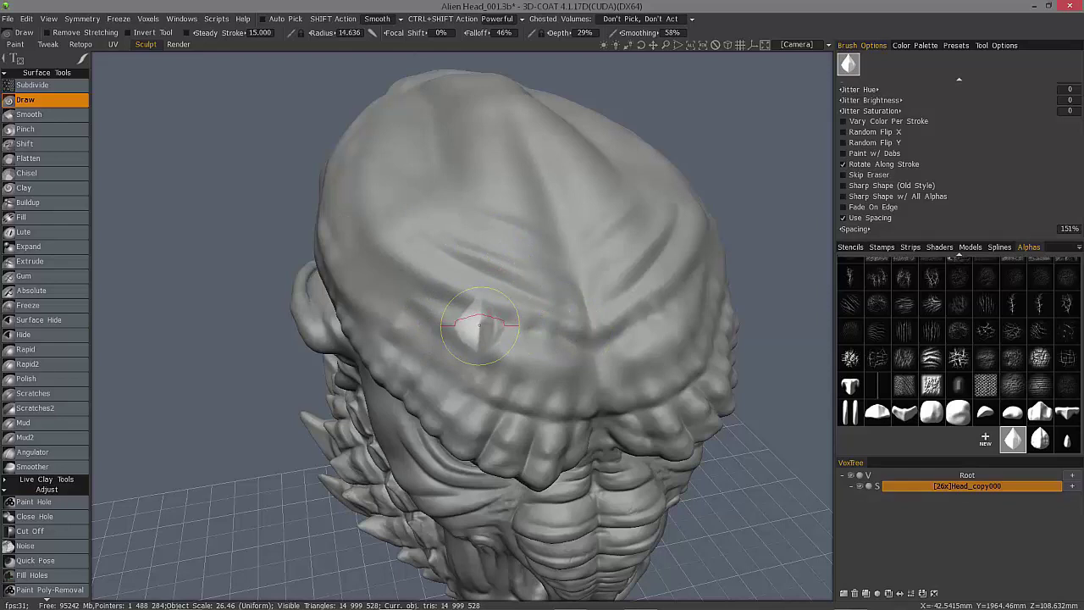
mouse_move(565, 320)
left_mouse_down()
mouse_move(504, 305)
mouse_move(381, 246)
mouse_move(343, 183)
left_mouse_up()
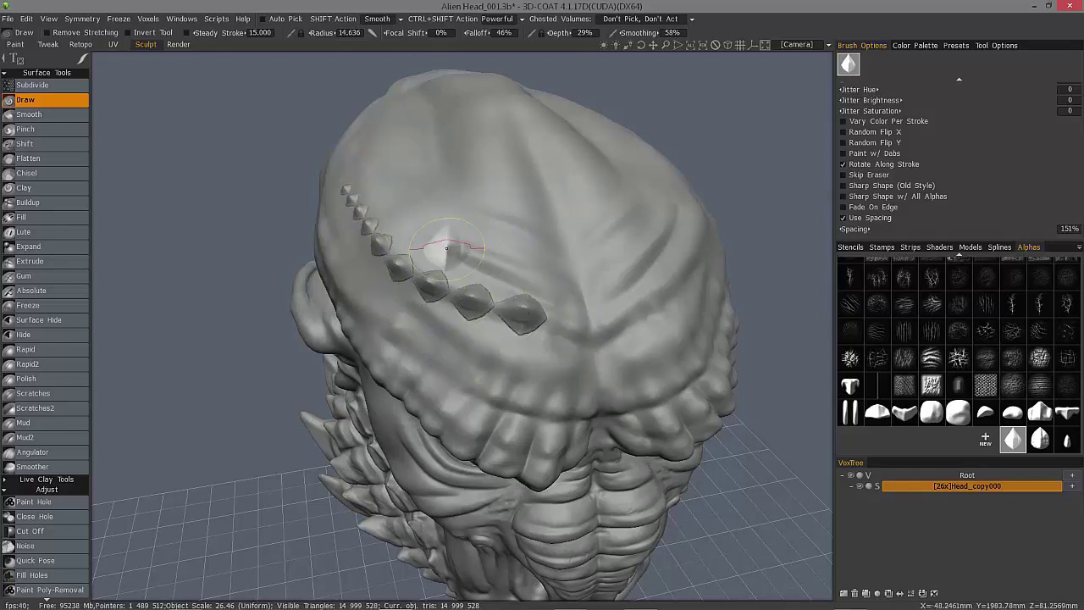
mouse_move(600, 406)
left_mouse_down("alt")
mouse_move(619, 431)
mouse_move(547, 365)
mouse_move(560, 367)
left_mouse_up("alt")
key("ctrl+z")
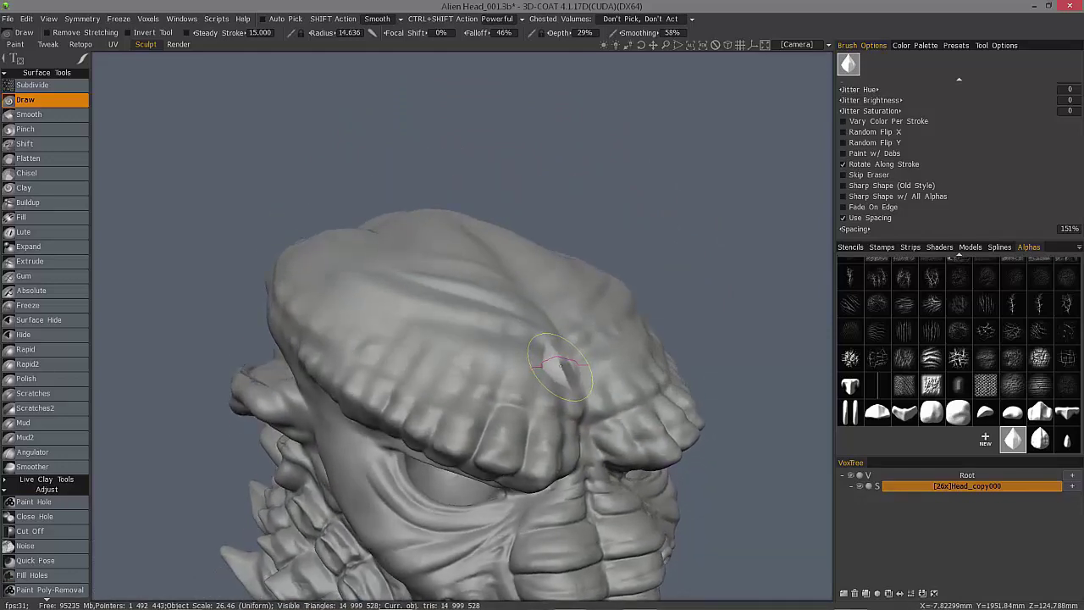
Set the brush tapering length to 4.200
key("KP_1")
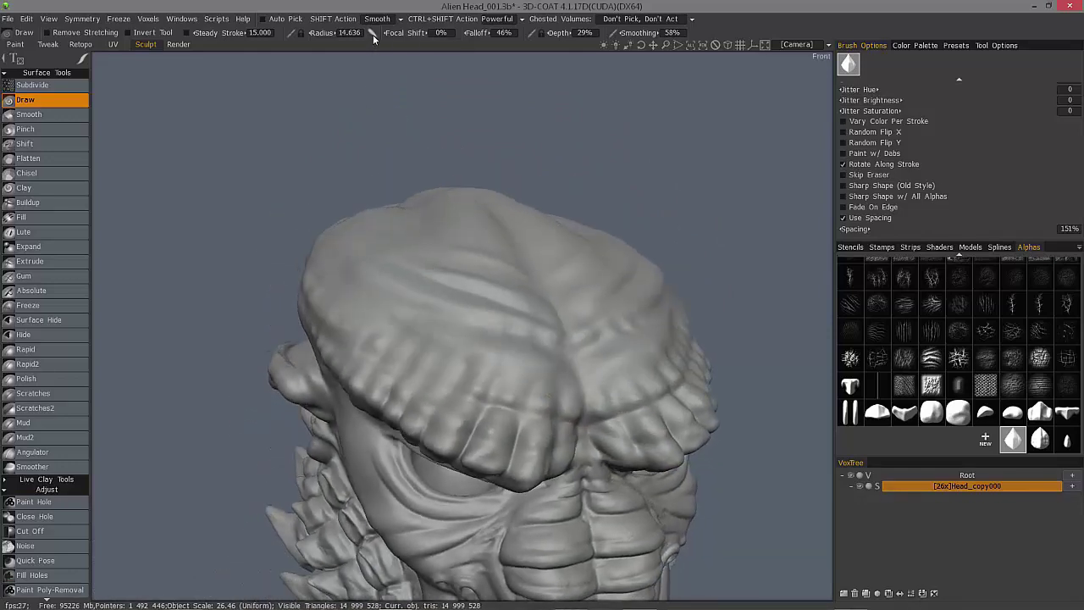
left_click(373, 34)
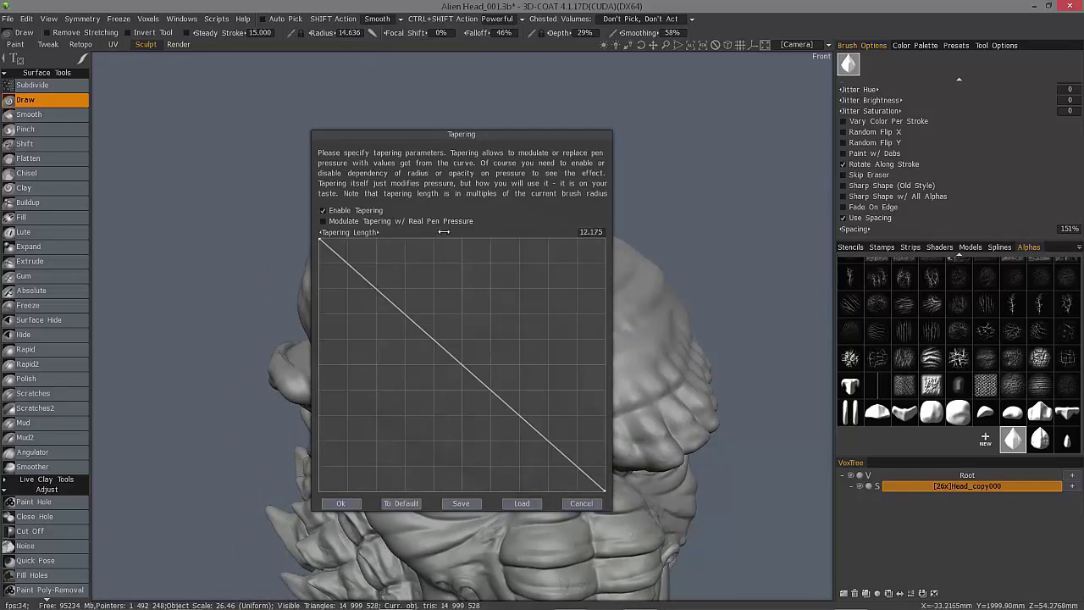
left_click_drag(444, 232, 436, 231)
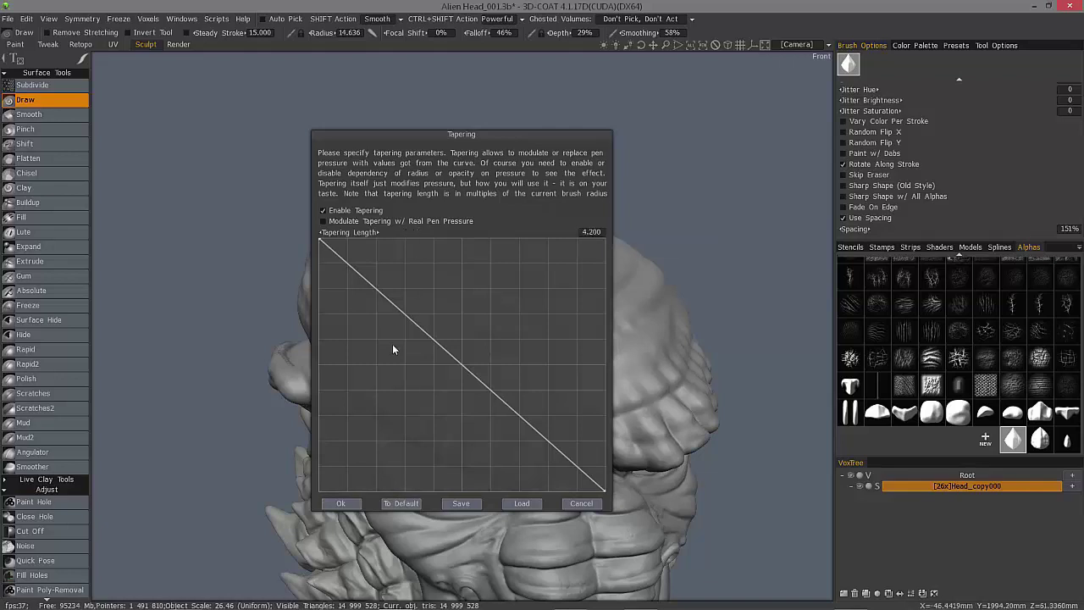
left_click(337, 503)
Try short tapered rows of scales outward from the middle of the forehead, undoing each one
left_click_drag(529, 364, 362, 333)
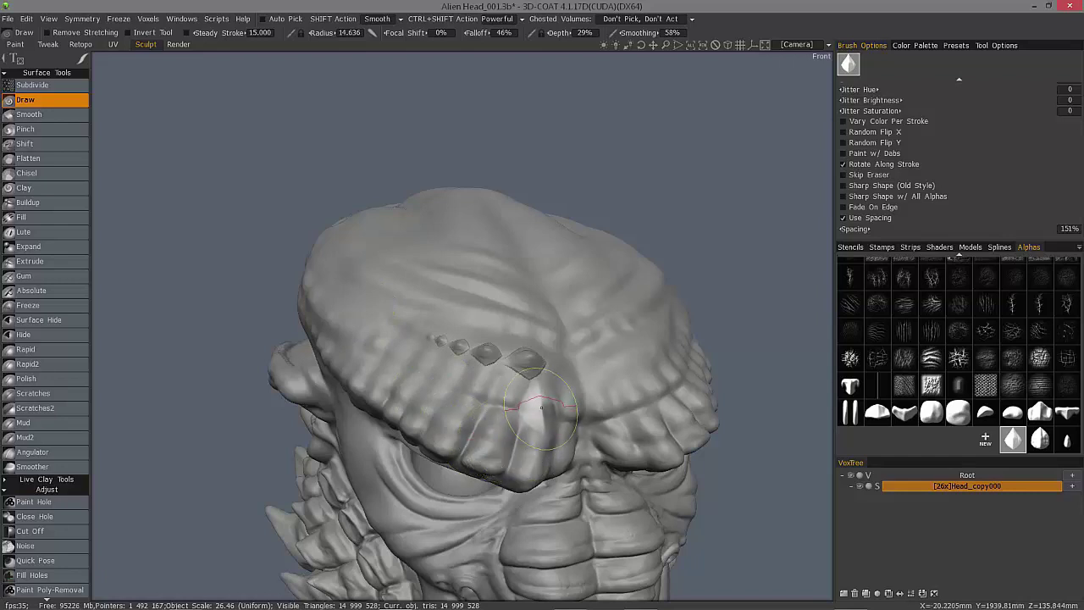
left_click_drag(517, 391, 403, 358)
left_click_drag(446, 425, 510, 365, "alt")
scroll(510, 365, "down", 5)
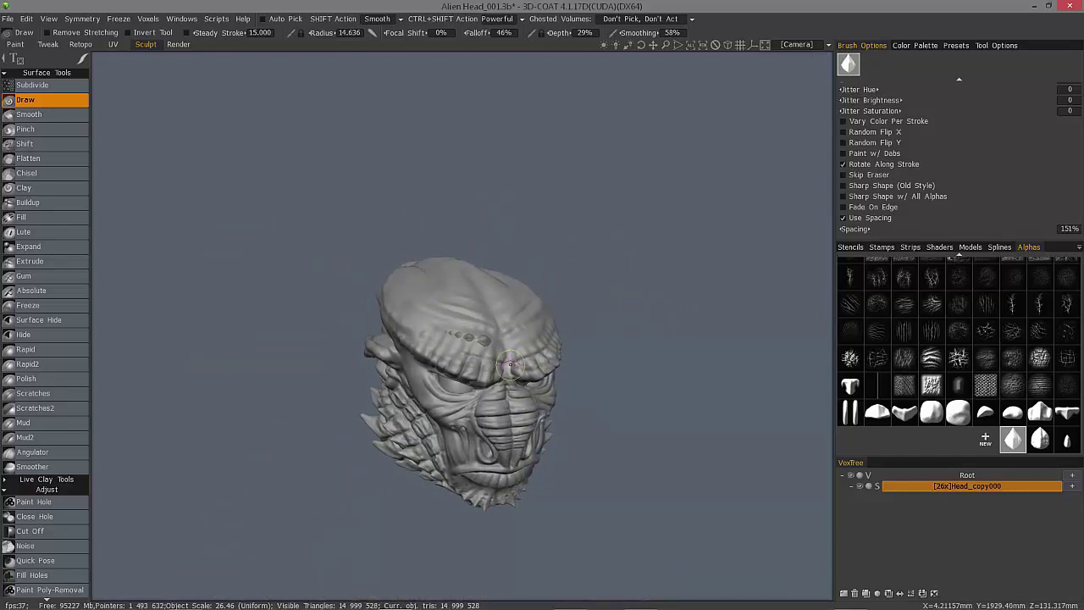
scroll(509, 366, "up", 4)
left_click_drag(511, 366, 372, 292, "alt")
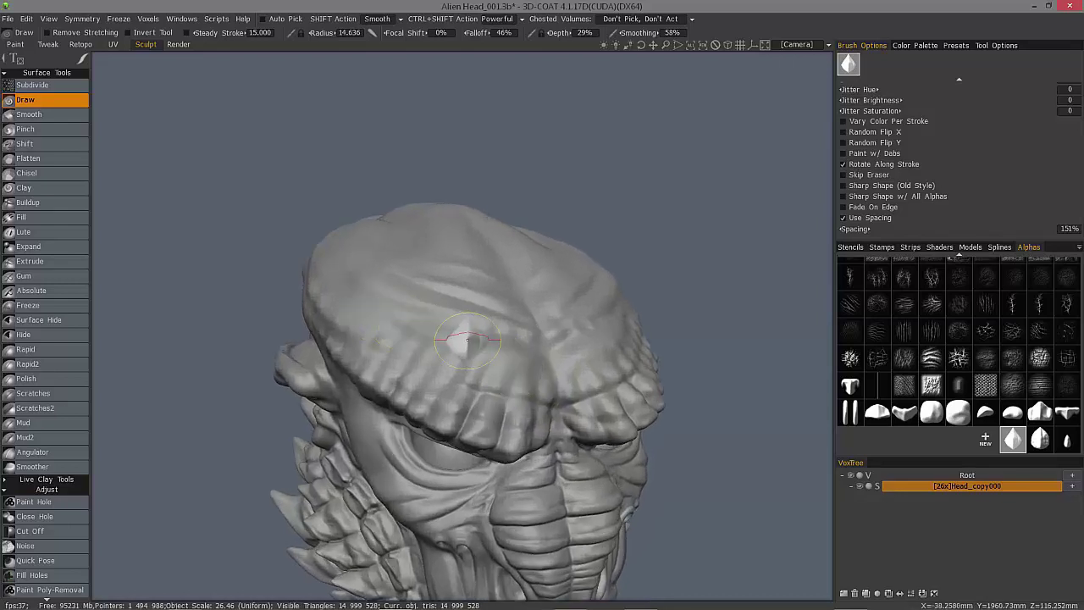
left_click_drag(508, 354, 404, 326)
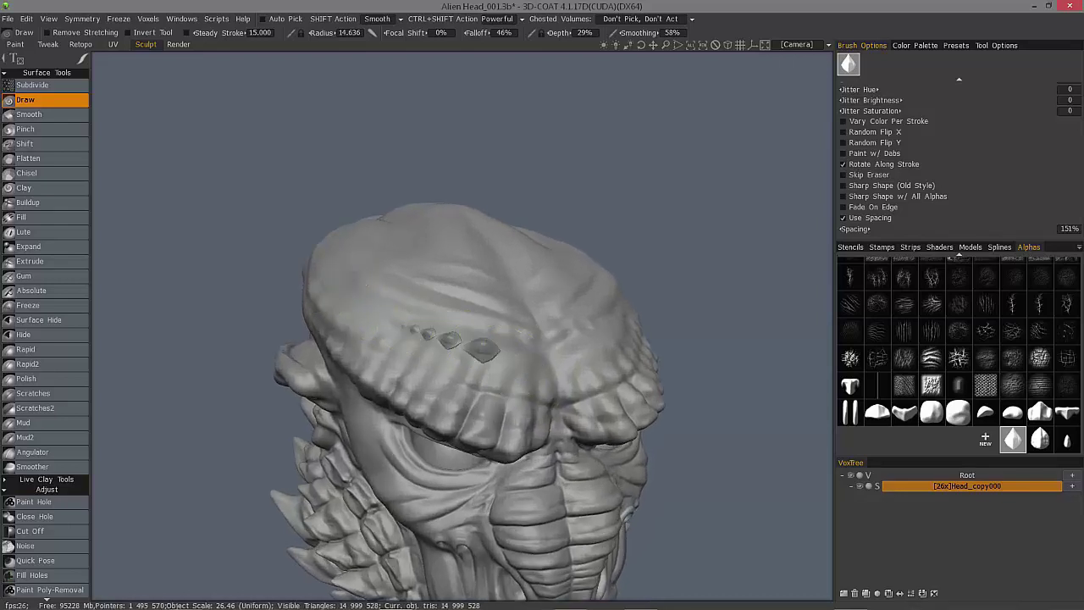
key("ctrl+z")
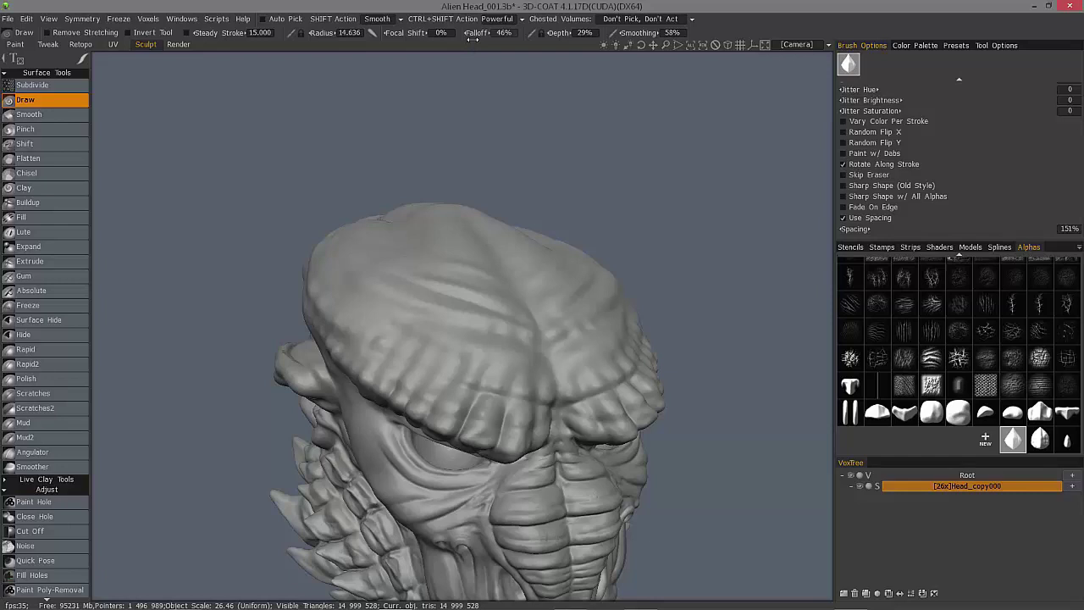
Set the brush tapering length to 9.420 and enable Modulate Tapering w/ Real Pen Pressure
left_click(374, 35)
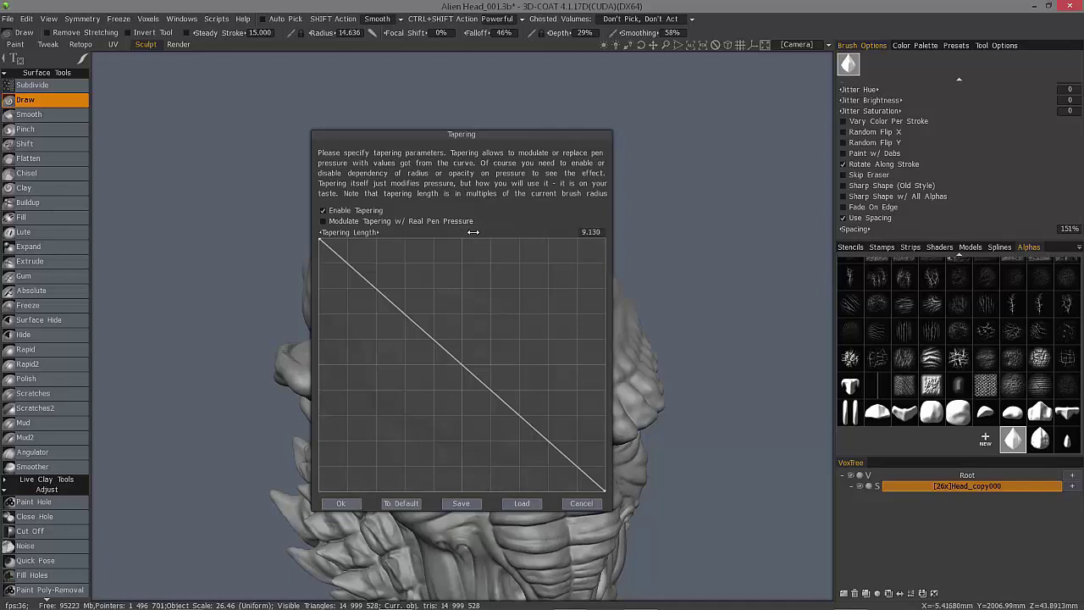
left_click_drag(375, 232, 400, 231)
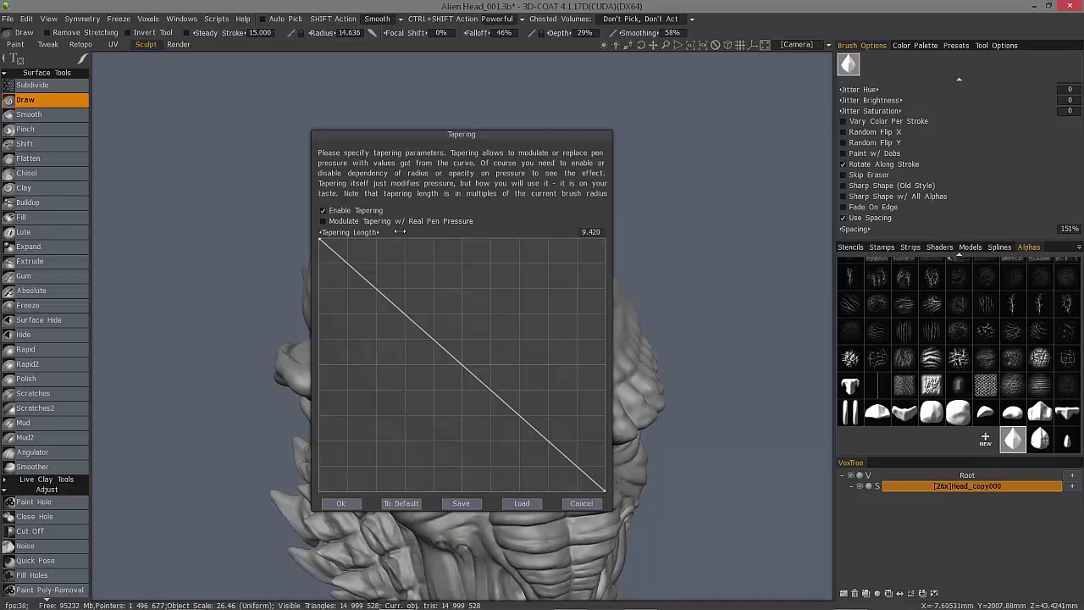
left_click(324, 222)
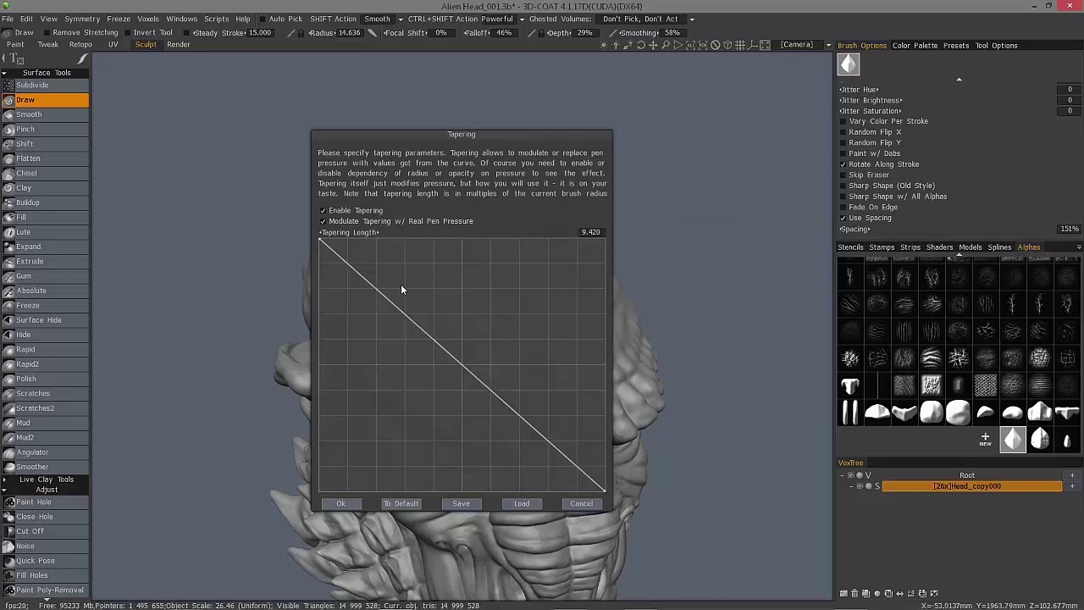
left_click(340, 504)
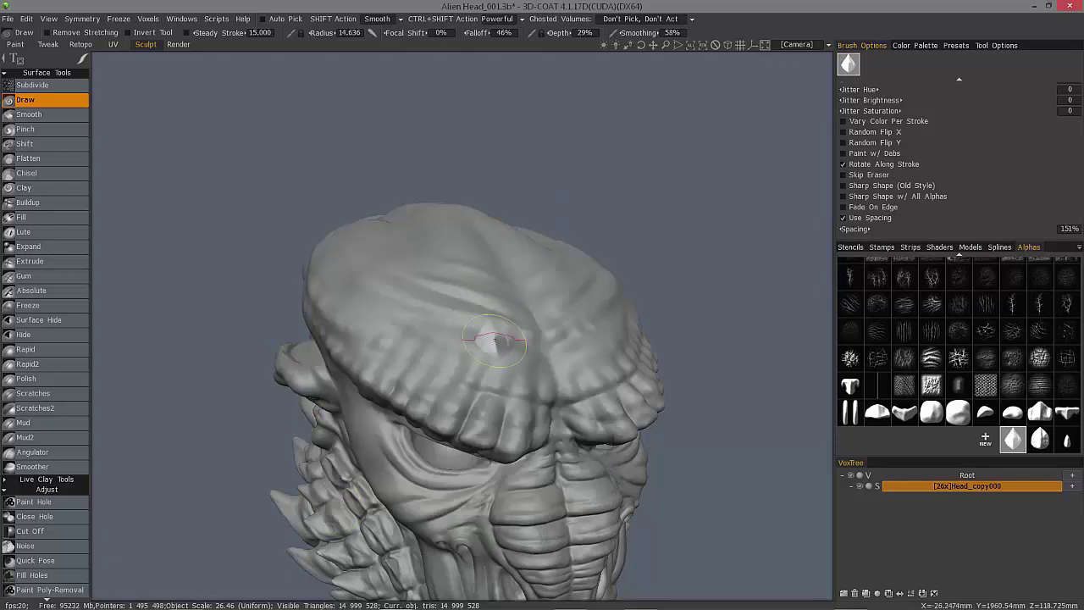
Try two pressure-modulated rows of scales just above the brow ridges toward the side of the head, undoing each one
left_click_drag(504, 306, 462, 298, "alt")
mouse_move(528, 393)
left_mouse_down()
mouse_move(542, 391)
mouse_move(399, 349)
mouse_move(364, 322)
left_mouse_up()
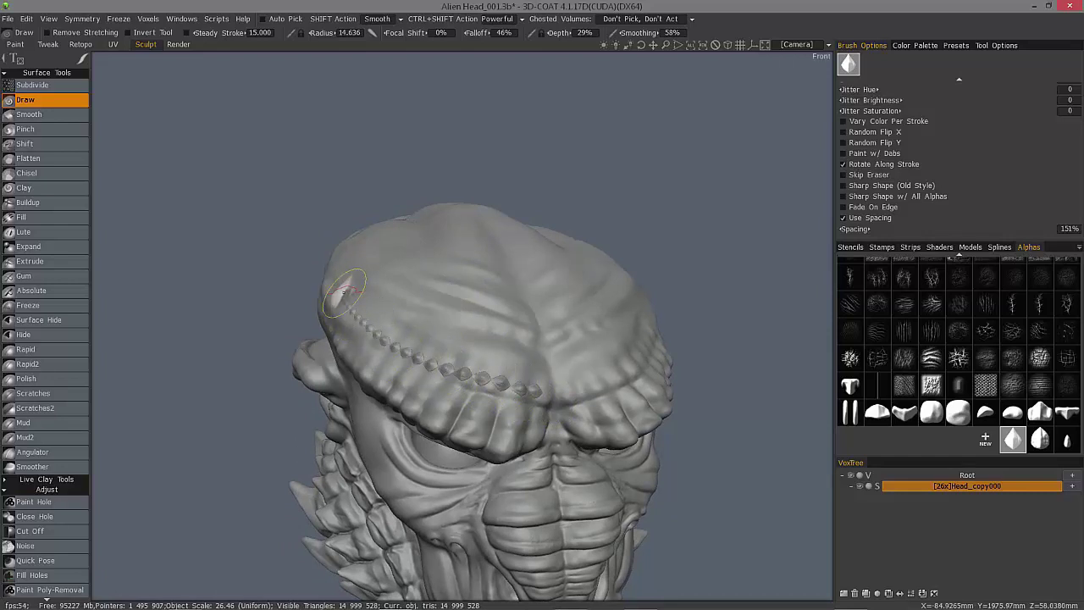
key("ctrl+z")
left_click_drag(428, 363, 458, 368, "alt")
mouse_move(530, 395)
left_mouse_down()
mouse_move(394, 333)
mouse_move(354, 295)
left_mouse_up()
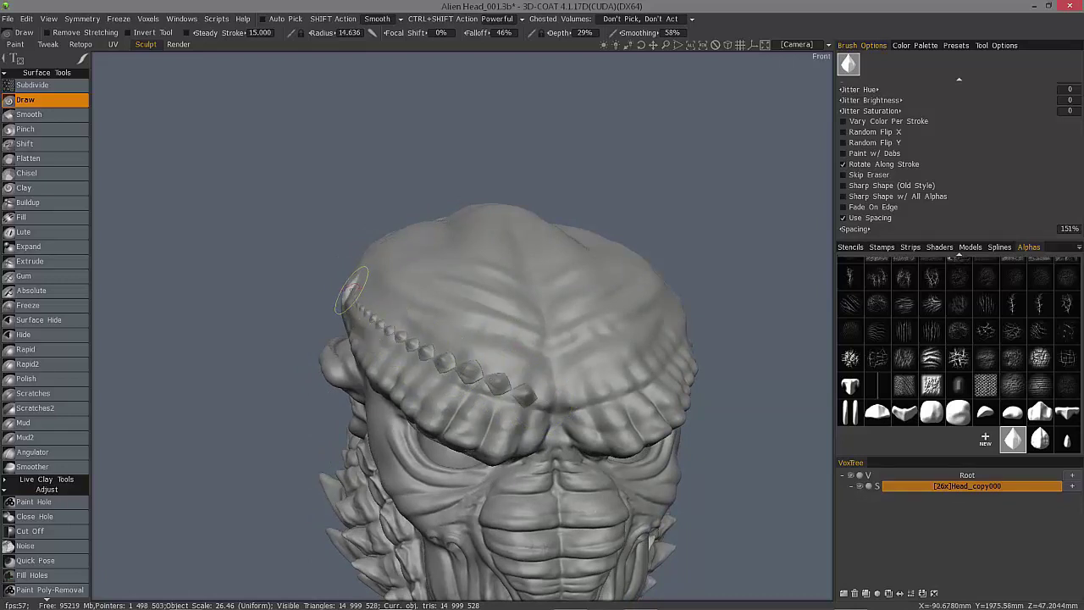
left_click_drag(451, 372, 494, 371, "alt")
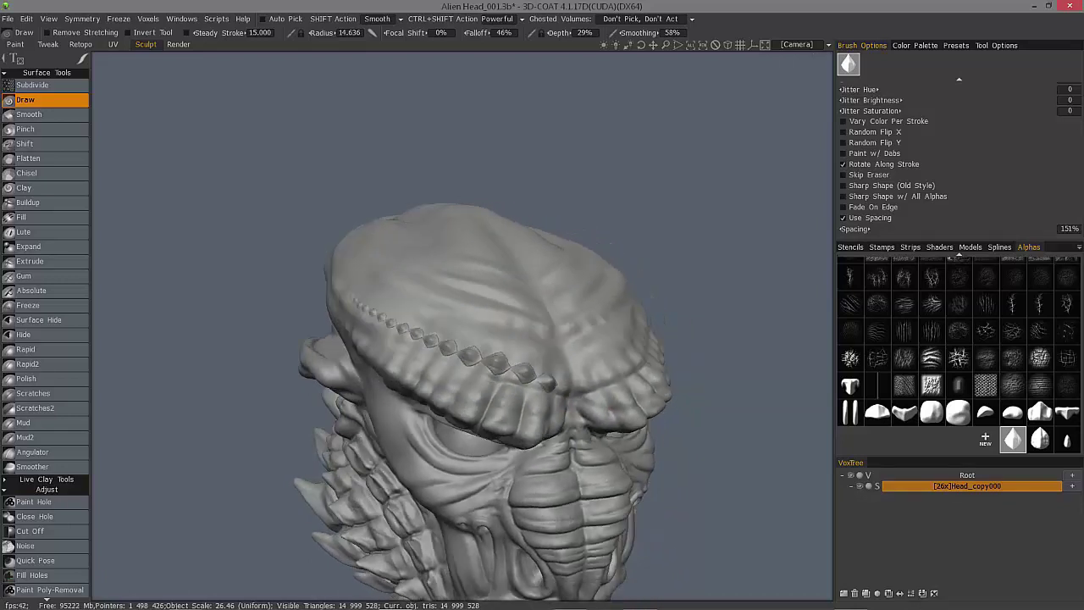
key("ctrl+z")
Test two more rows with varying pen pressure, one across the forehead and one along the brow, undoing both
left_click_drag(487, 322, 532, 320, "alt")
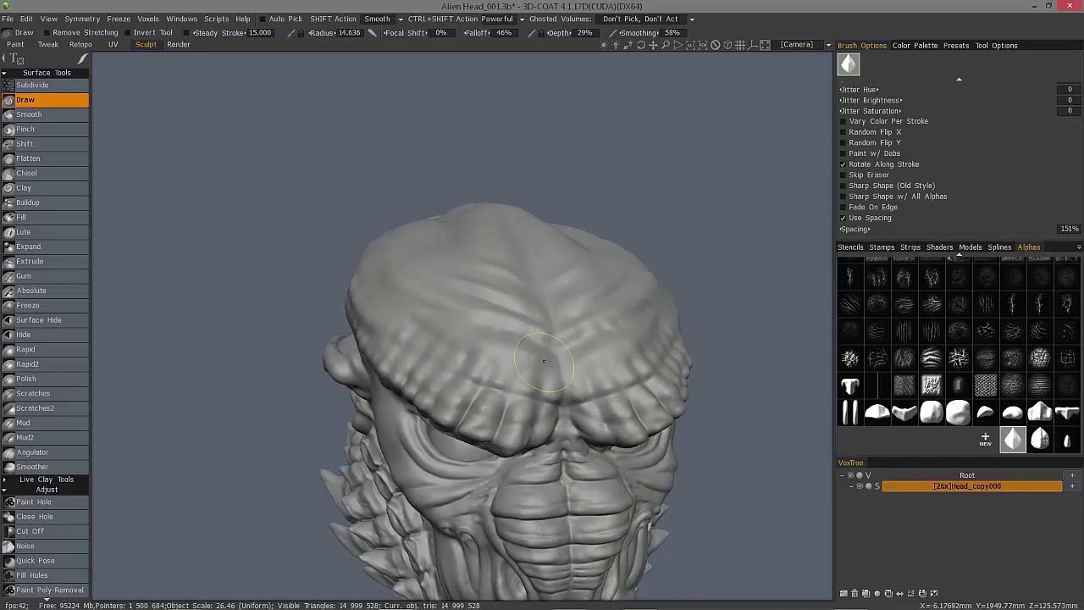
left_click_drag(452, 334, 375, 293)
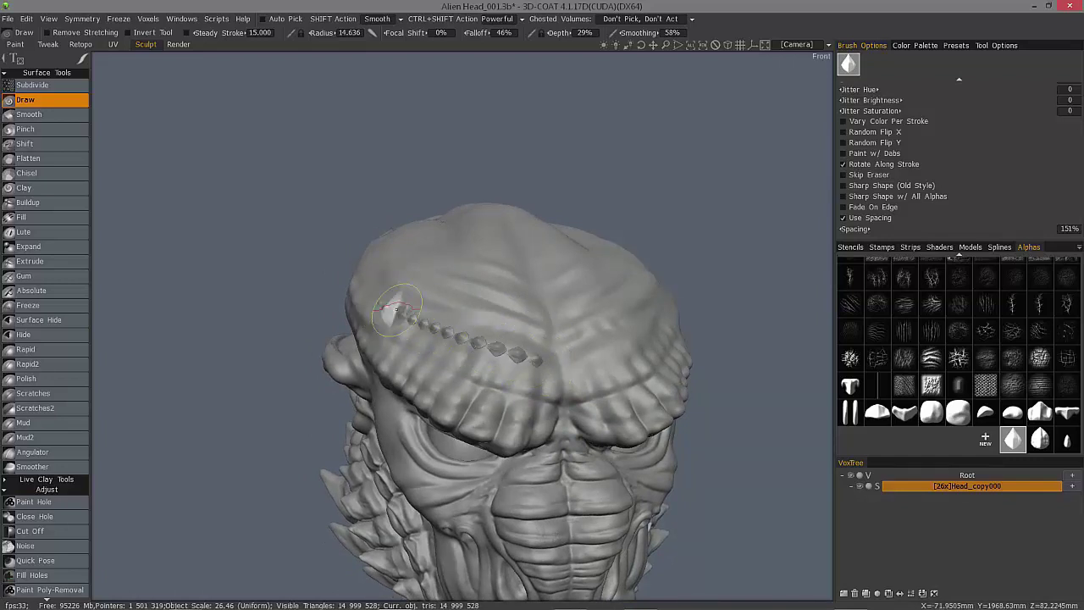
mouse_move(374, 293)
middle_mouse_down()
mouse_move(527, 356)
mouse_move(537, 378)
middle_mouse_up()
key("ctrl+z")
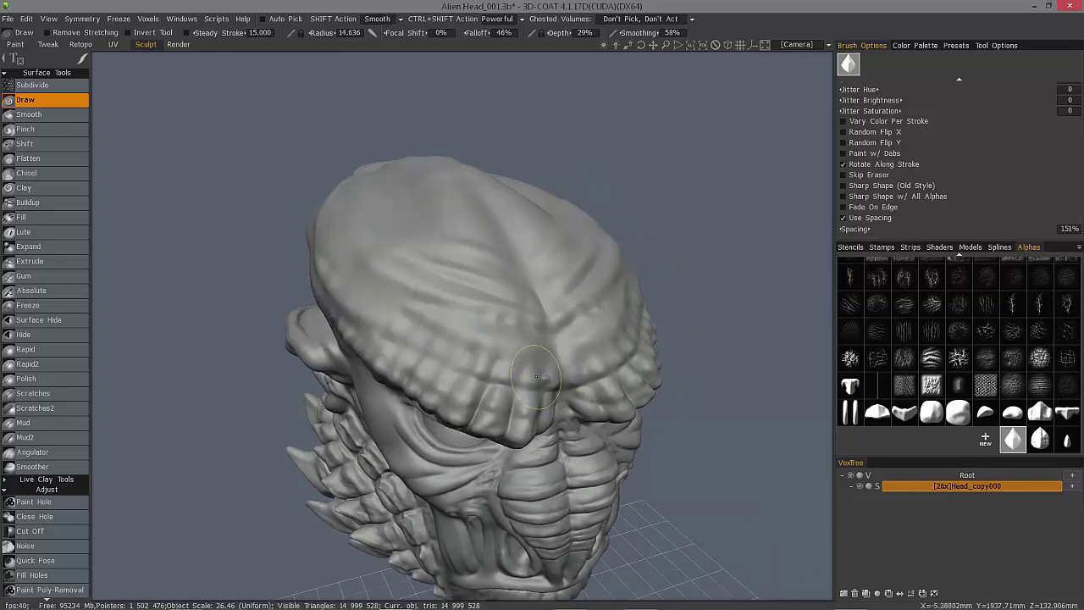
left_click_drag(443, 350, 367, 317)
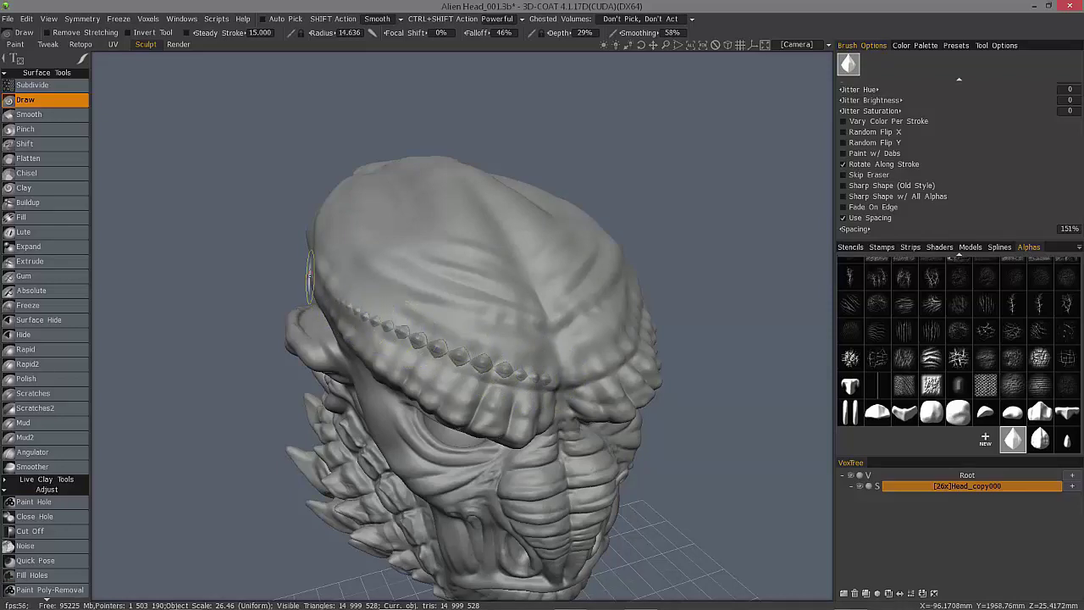
left_click_drag(310, 275, 333, 291, "alt")
key("ctrl+z")
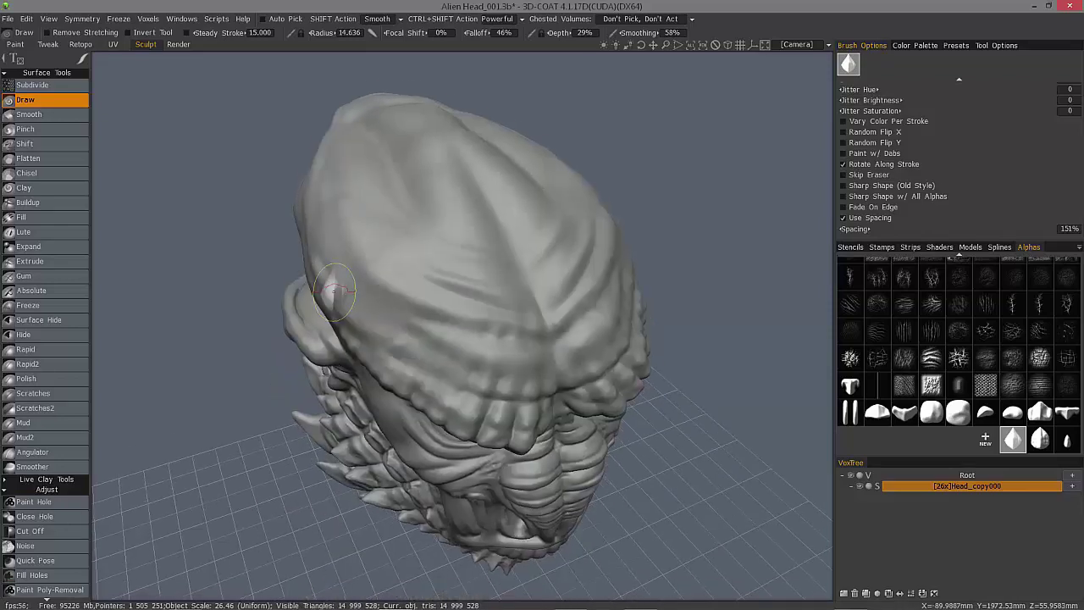
Increase the brush radius to 23.110 and try a row of larger scales above the brow ridges
middle_click_drag(335, 290, 551, 403)
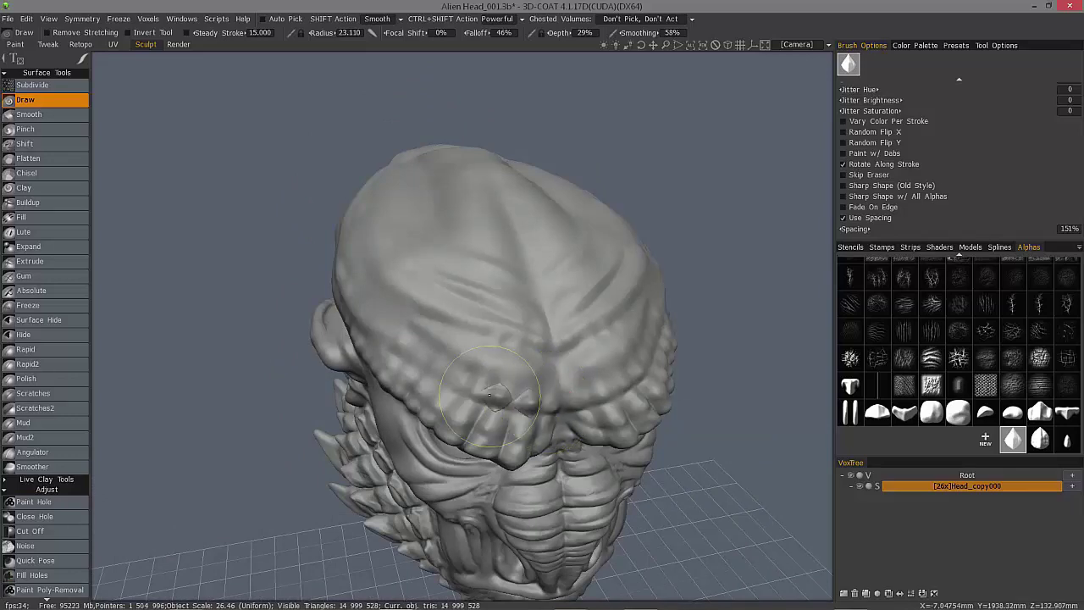
middle_click_drag(339, 301, 666, 469)
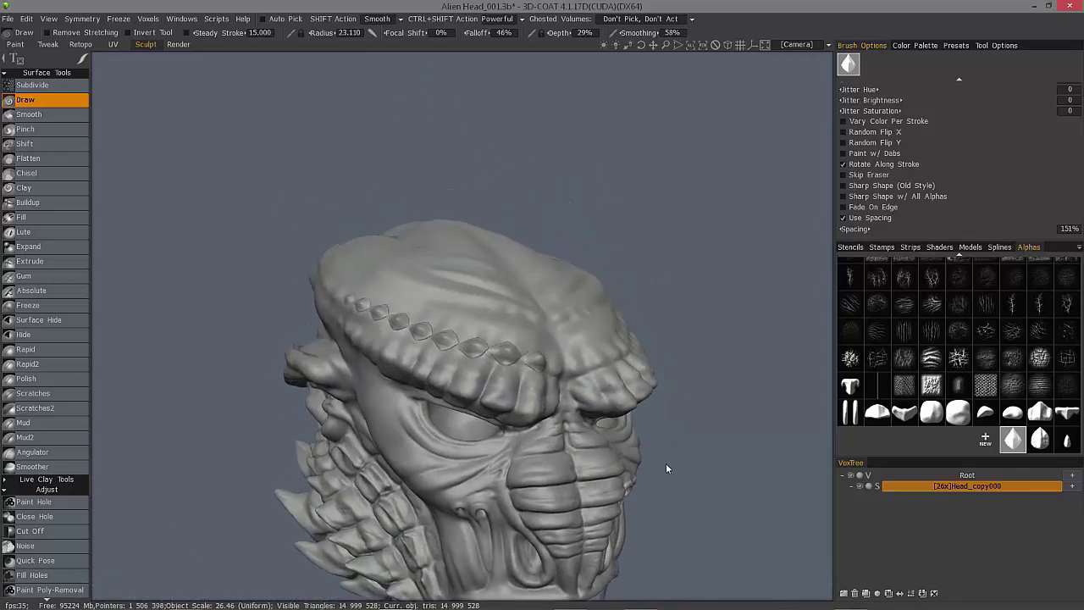
left_click_drag(666, 469, 653, 415, "alt")
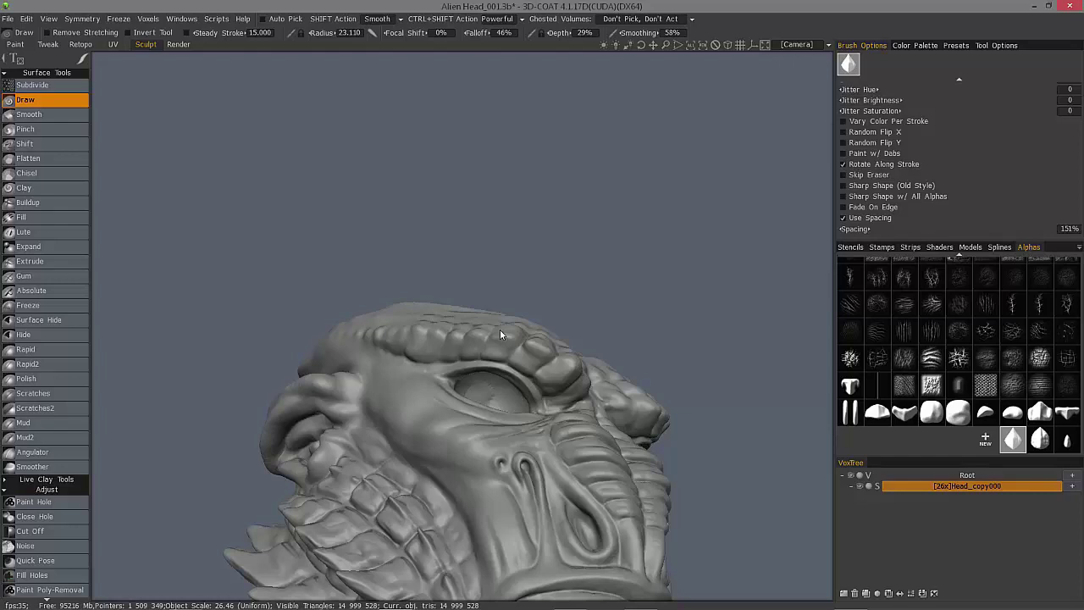
Reduce the brush depth to 18% and test rows of large scales on the brow above the eye
mouse_move(501, 335)
left_mouse_down("alt")
mouse_move(509, 346)
mouse_move(571, 358)
left_mouse_up("alt")
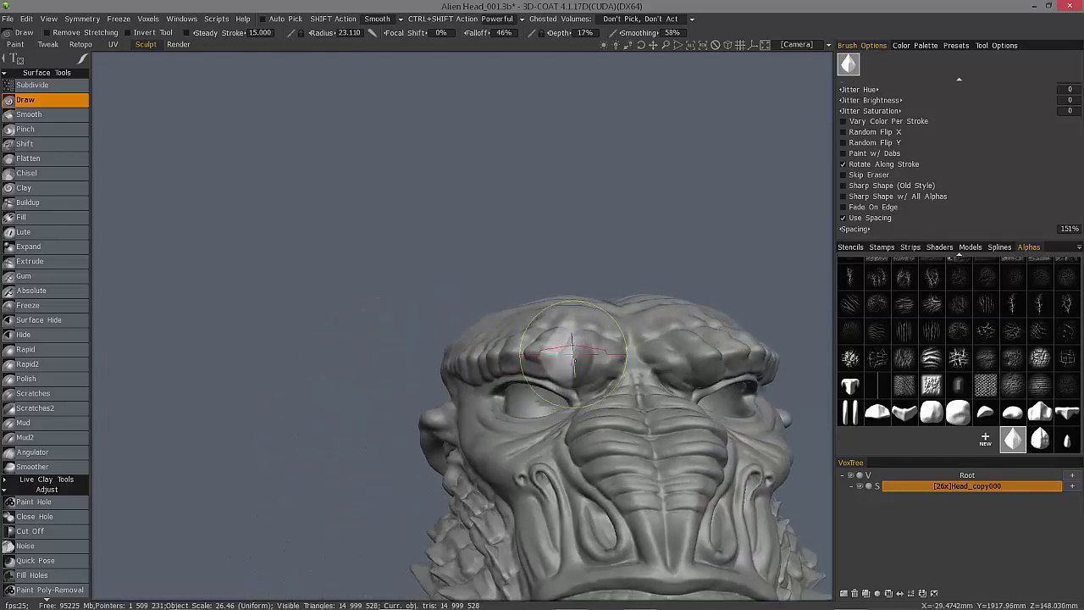
middle_click_drag(575, 360, 624, 369)
left_click_drag(625, 368, 570, 352)
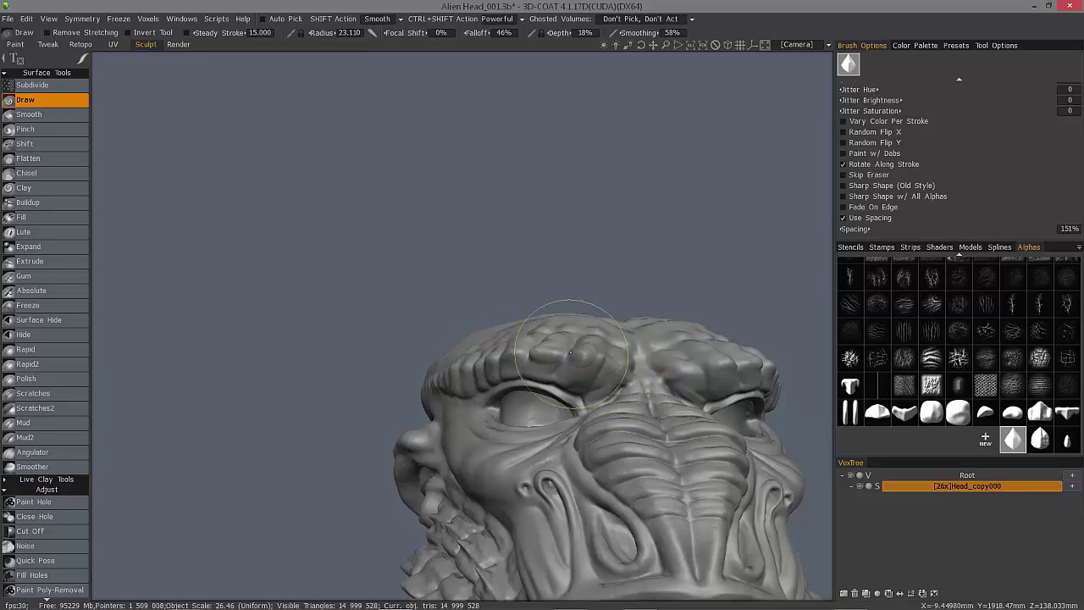
middle_click_drag(455, 356, 496, 356)
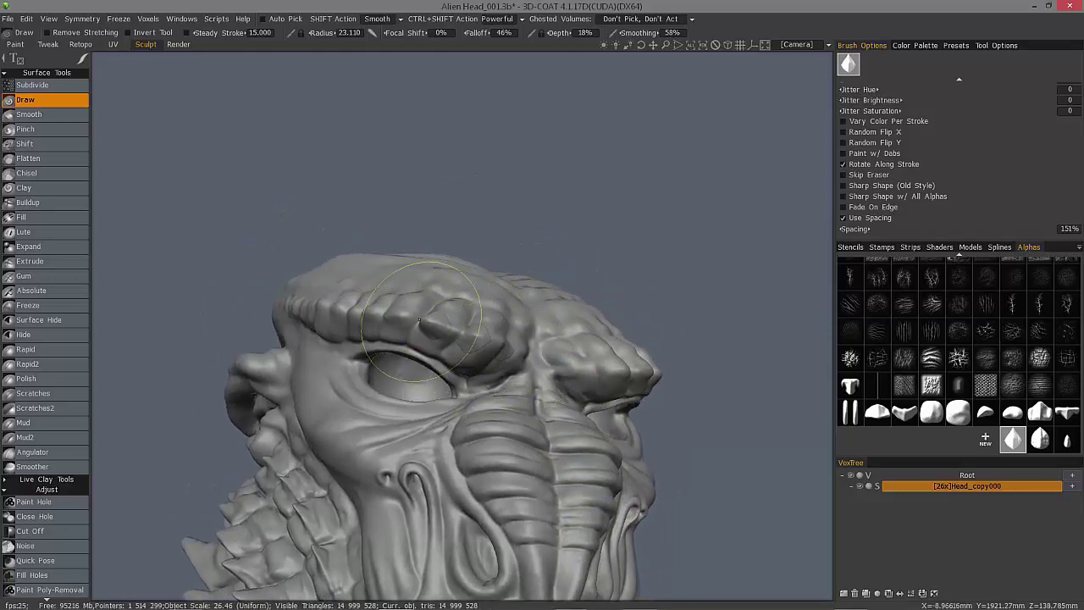
mouse_move(279, 300)
middle_mouse_down()
mouse_move(685, 380)
mouse_move(704, 387)
mouse_move(697, 429)
mouse_move(745, 452)
mouse_move(636, 288)
mouse_move(407, 409)
mouse_move(382, 457)
mouse_move(483, 449)
mouse_move(322, 206)
mouse_move(390, 286)
mouse_move(408, 271)
mouse_move(384, 345)
middle_mouse_up()
Set the brush radius to 17.663 and try rows of scales along the brow edge and the cheek below the eye
scroll(410, 271, "up", 3)
scroll(383, 346, "down", 2)
mouse_move(515, 415)
middle_mouse_down()
mouse_move(514, 354)
mouse_move(508, 364)
mouse_move(520, 371)
middle_mouse_up()
scroll(515, 355, "up", 2)
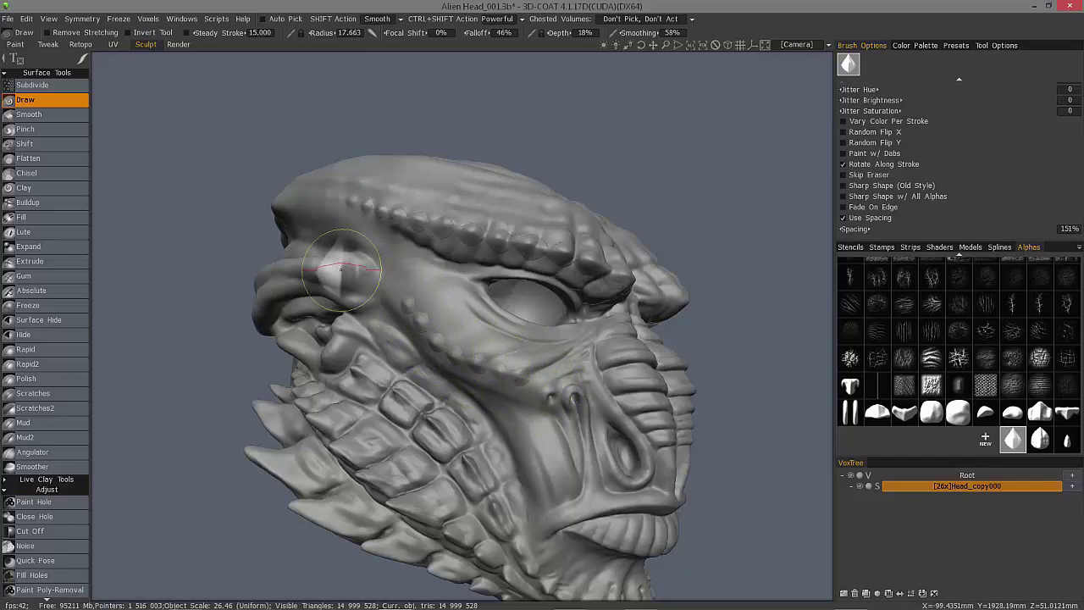
mouse_move(341, 269)
middle_mouse_down()
mouse_move(435, 377)
mouse_move(463, 378)
middle_mouse_up()
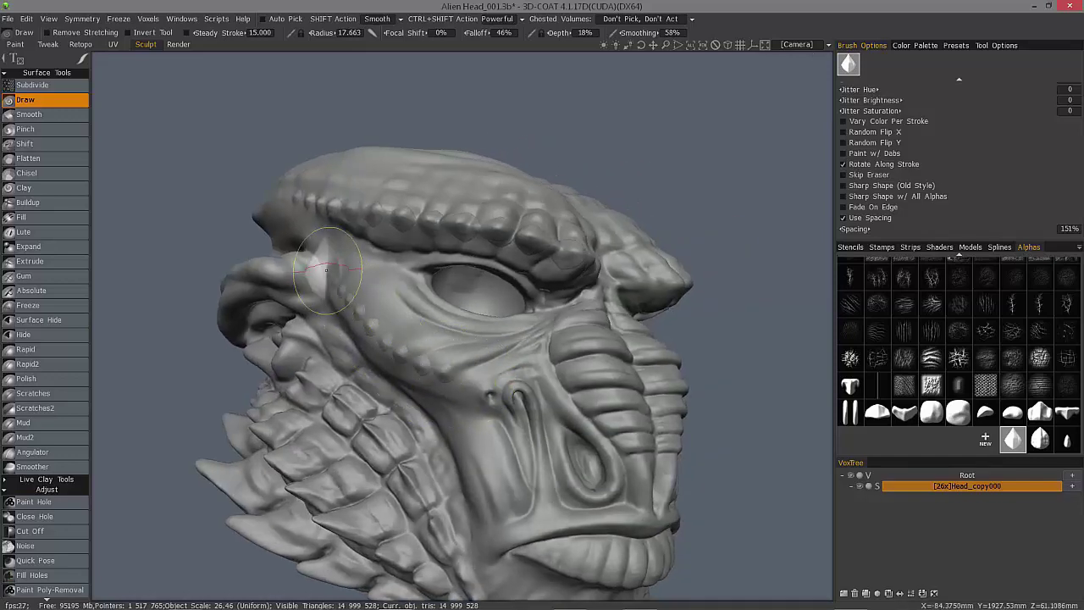
Set the brush radius to 13.431 and test a row of smaller scales along the cheek ridge
mouse_move(327, 269)
middle_mouse_down()
mouse_move(254, 238)
mouse_move(400, 316)
mouse_move(339, 322)
mouse_move(416, 370)
middle_mouse_up()
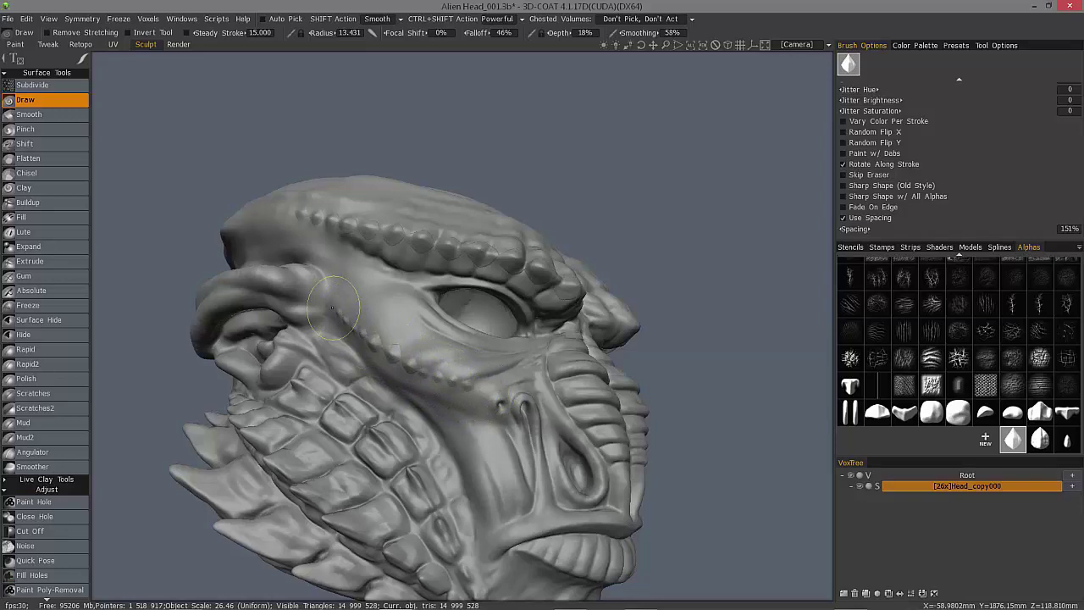
middle_click_drag(333, 307, 390, 395)
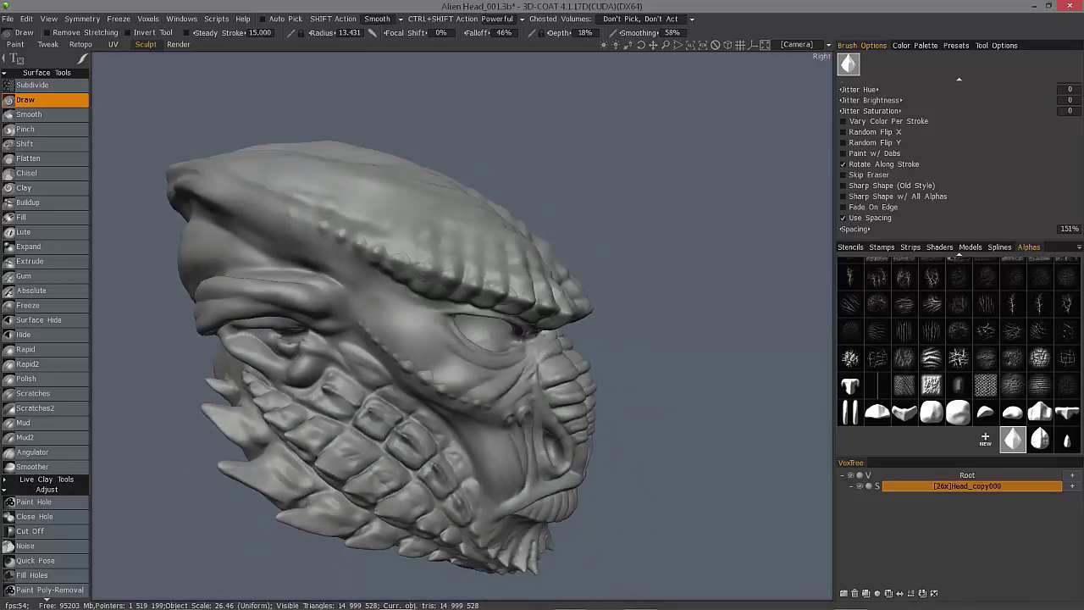
mouse_move(264, 273)
middle_mouse_down()
mouse_move(356, 203)
mouse_move(398, 150)
middle_mouse_up()
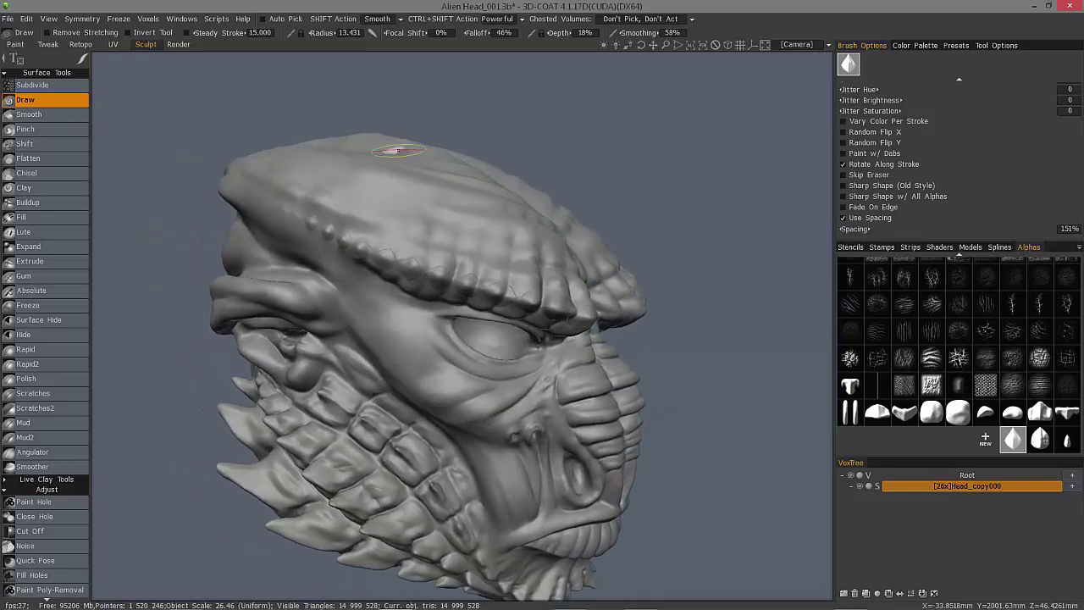
Open and accept the brush tapering settings, and try a few scales on the cheek below the eye
left_click(371, 32)
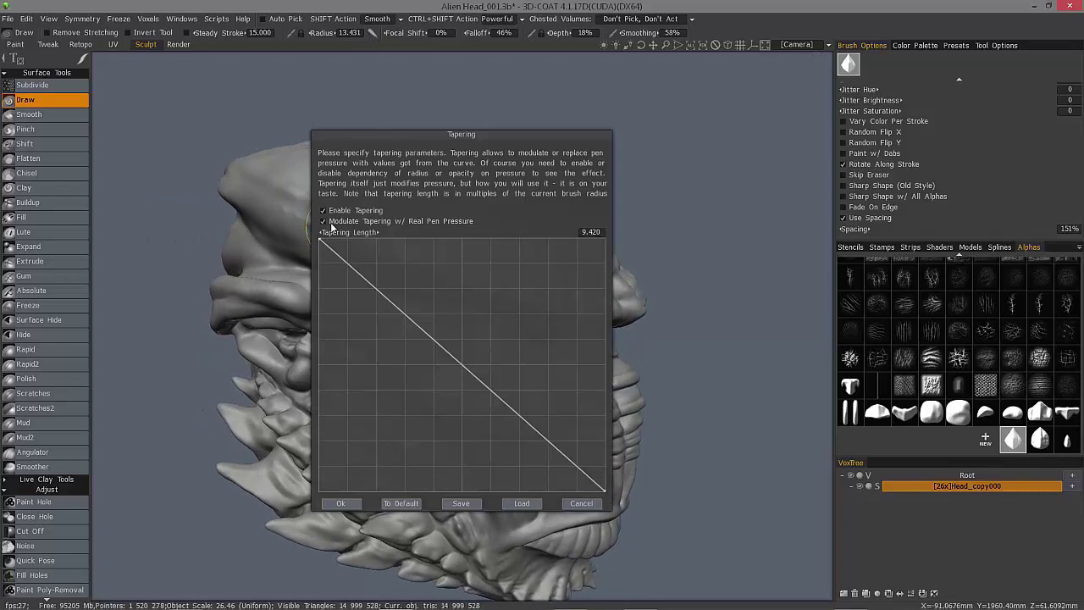
left_click(340, 503)
middle_click_drag(339, 496, 475, 419)
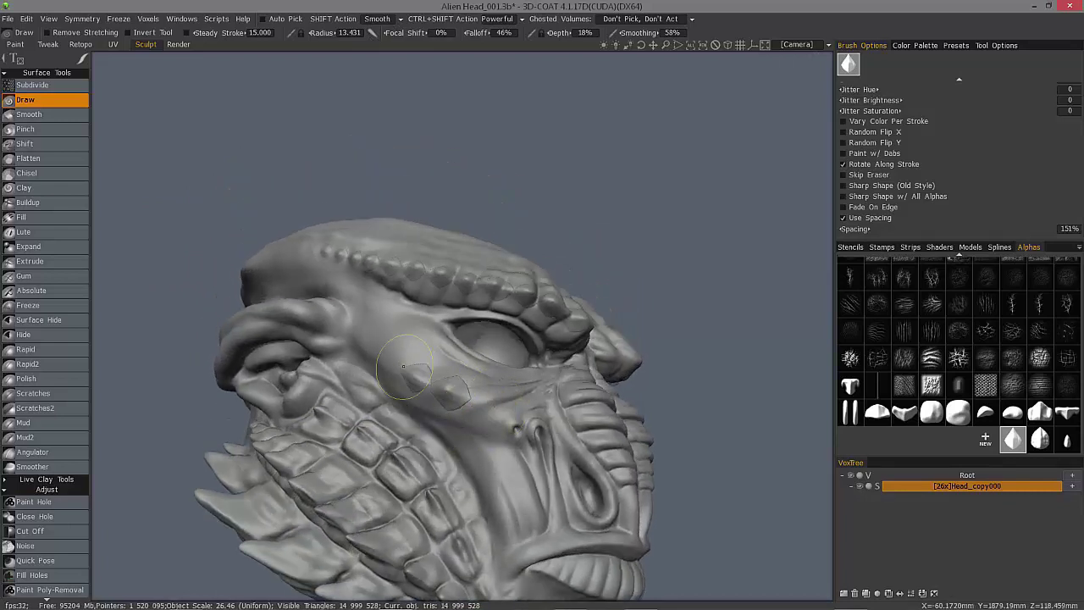
Browse the alpha library and pick a cracked-skin alpha for the Draw brush
middle_click_drag(349, 315, 487, 221)
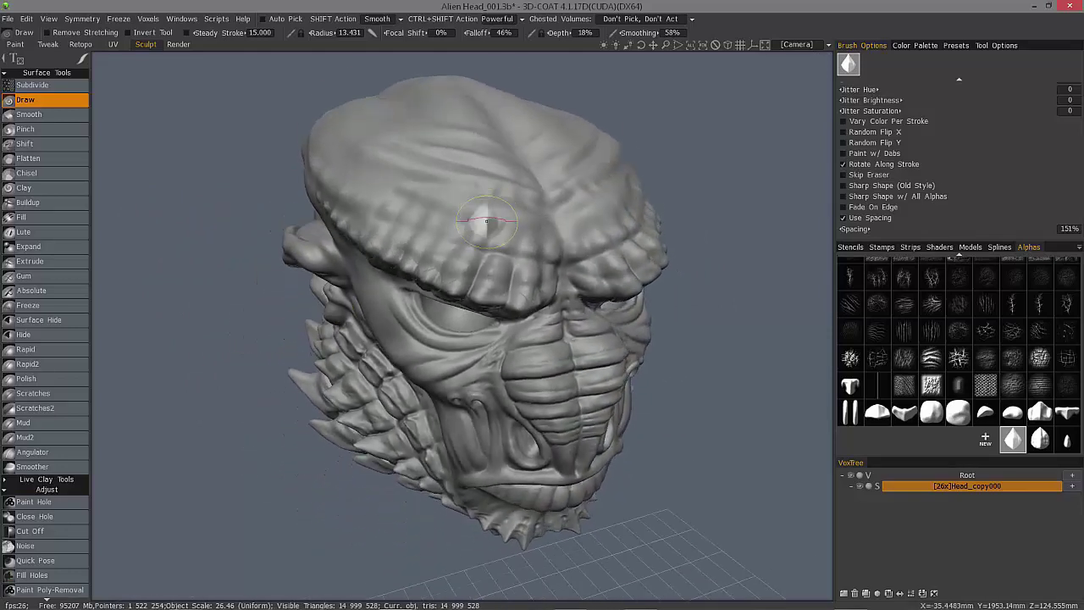
scroll(946, 373, "up", 4)
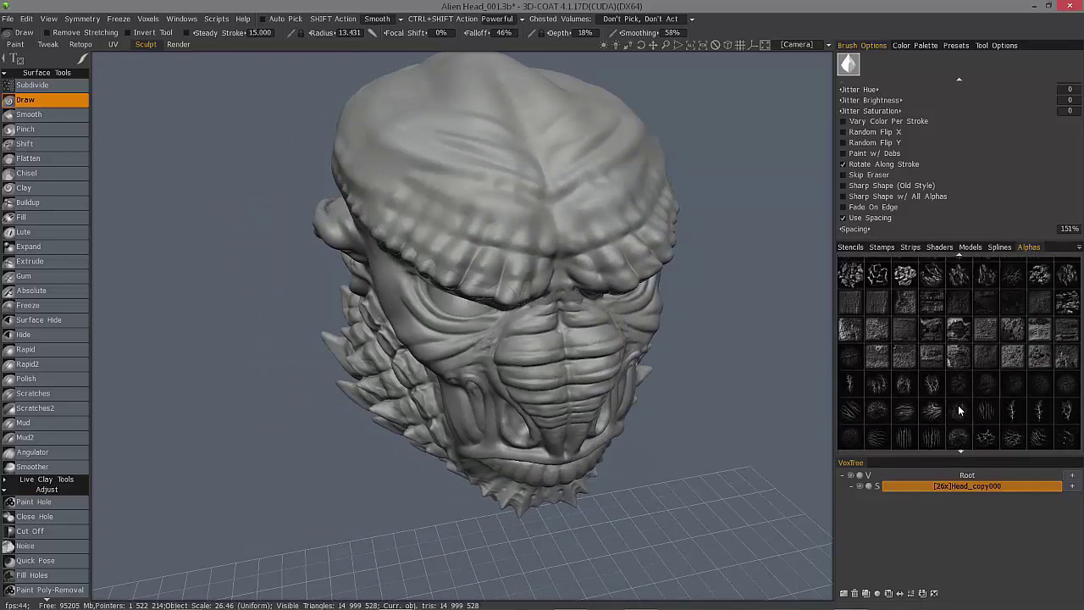
scroll(937, 318, "up", 3)
scroll(938, 329, "up", 4)
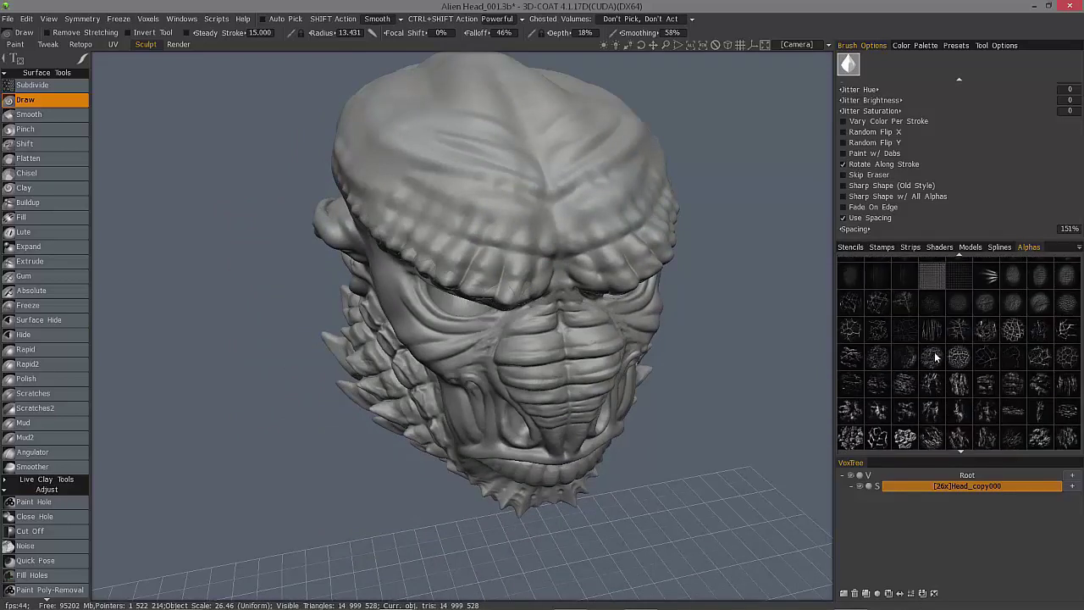
scroll(940, 339, "up", 3)
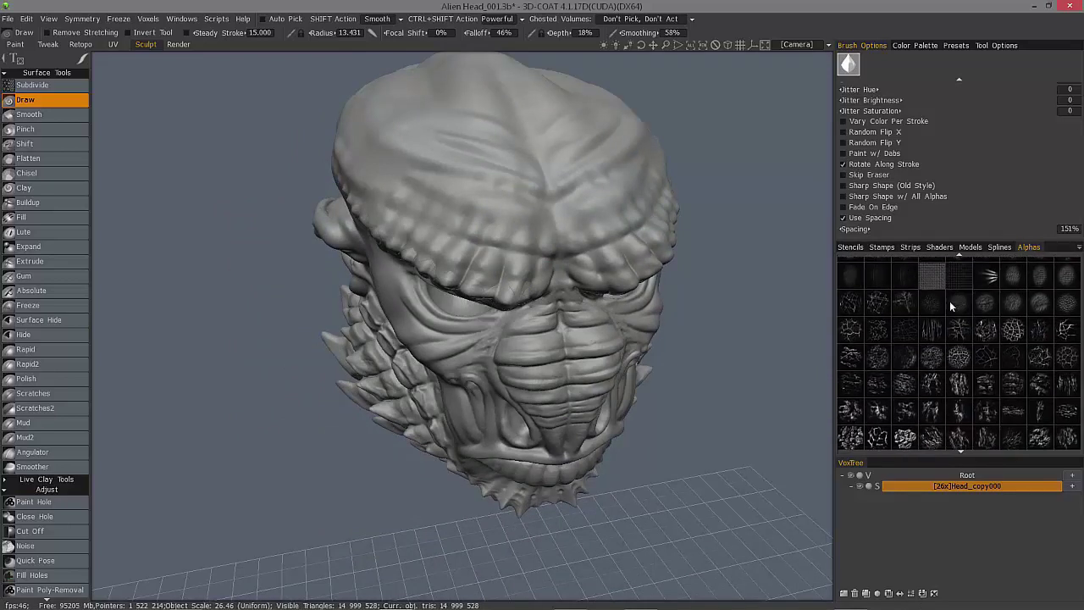
left_click(1012, 339)
mouse_move(554, 194)
middle_mouse_down()
mouse_move(472, 272)
mouse_move(449, 253)
middle_mouse_up()
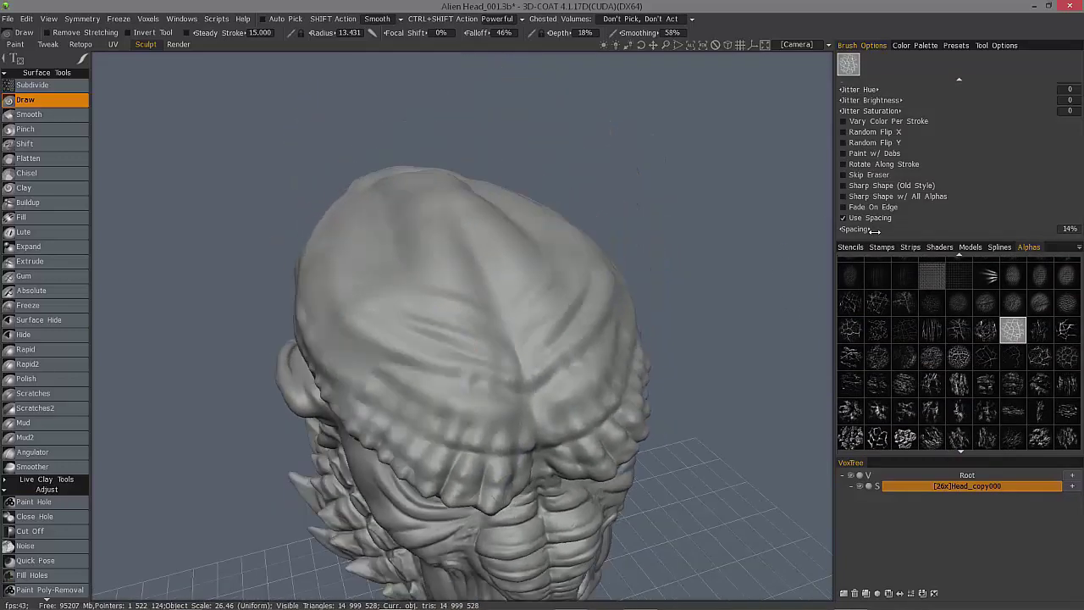
Open the Preferences, look over the general options and accept the dialog
left_click(27, 20)
left_click(34, 163)
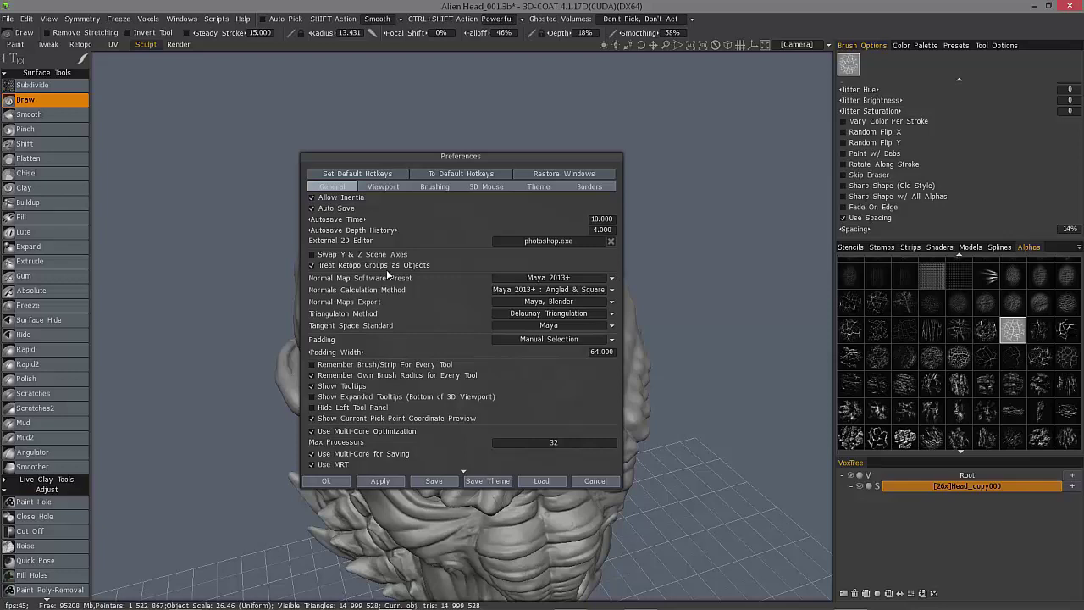
left_click(322, 481)
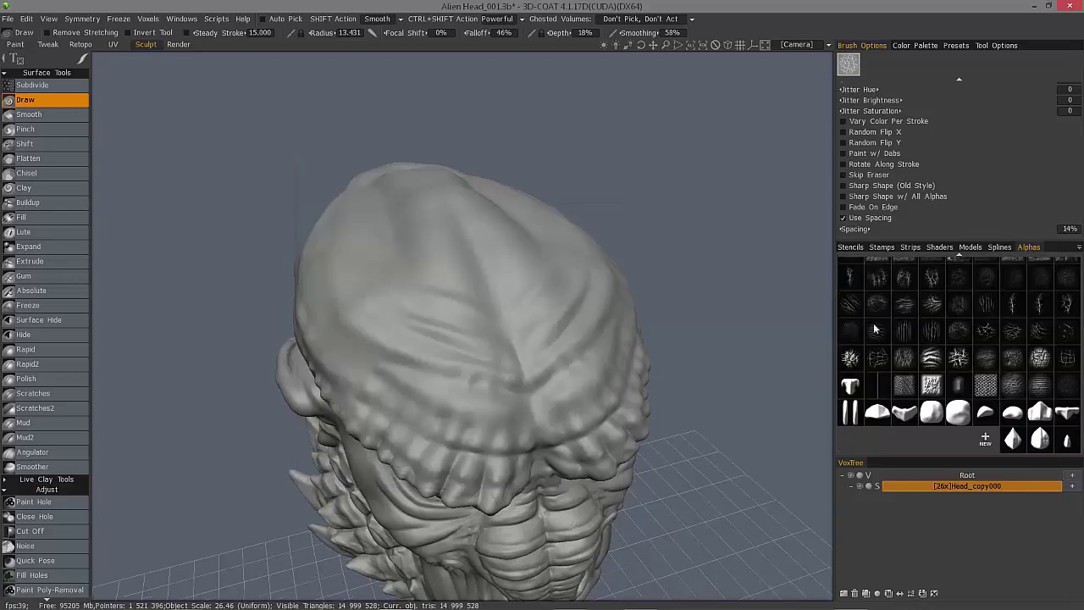
Choose the crosshatched wrinkle alpha and set its spacing to 82% and Rotation Amplitude to 81
scroll(945, 330, "up", 1)
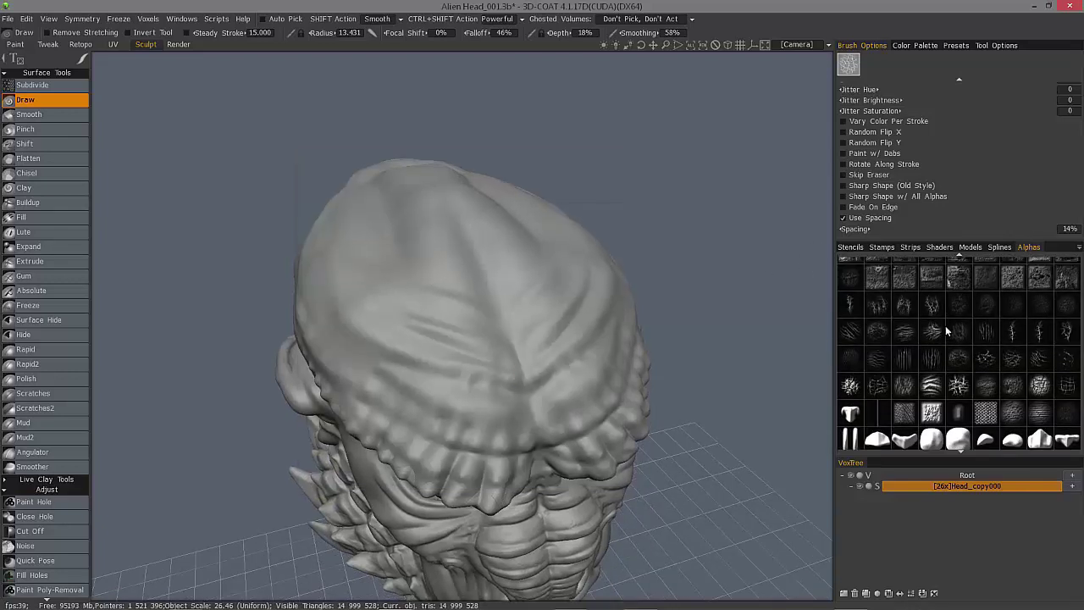
left_click(1069, 390)
left_click_drag(562, 273, 584, 283, "alt")
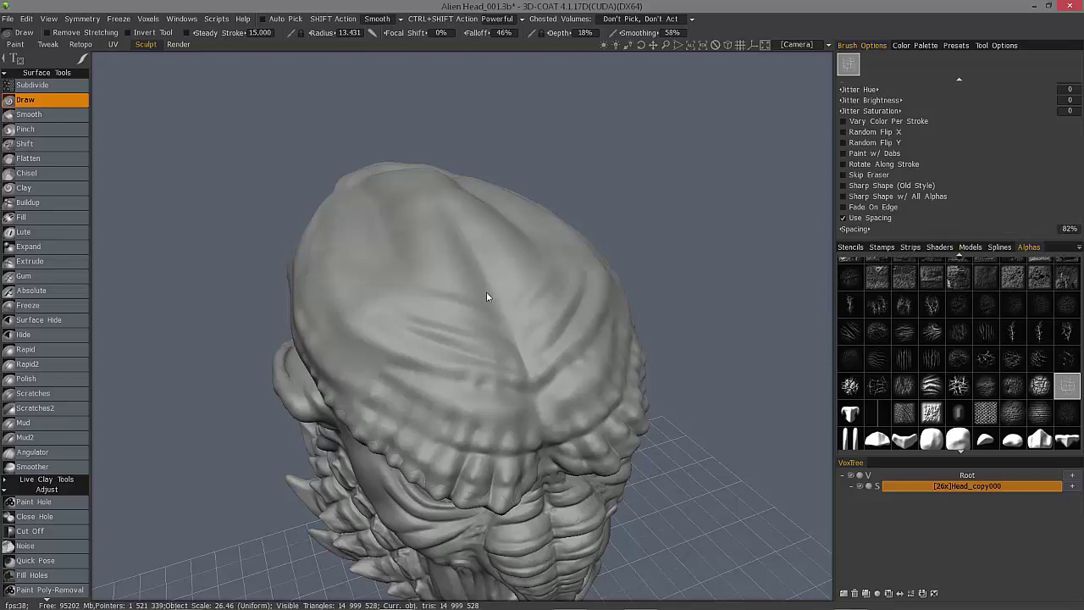
scroll(958, 84, "up", 4)
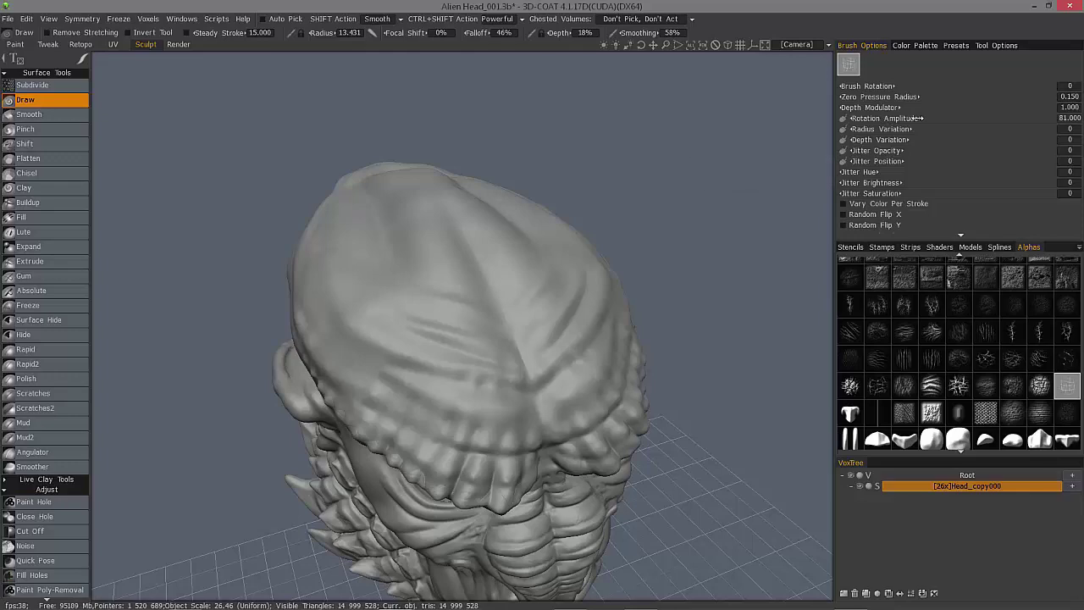
Reshape the brush's tapering curve into an arch by lowering its start point and raising a new midpoint near the maximum
left_click_drag(492, 357, 479, 257, "alt")
left_click_drag(487, 368, 449, 284, "alt")
mouse_move(450, 283)
middle_mouse_down()
mouse_move(356, 315)
mouse_move(313, 312)
middle_mouse_up()
left_click(371, 33)
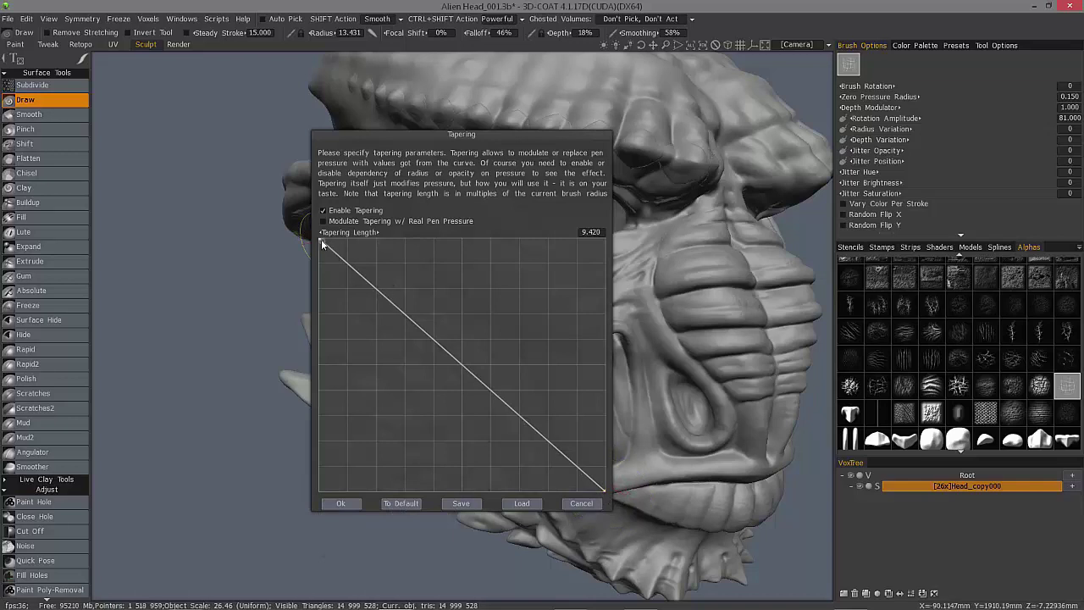
left_click_drag(321, 240, 333, 467)
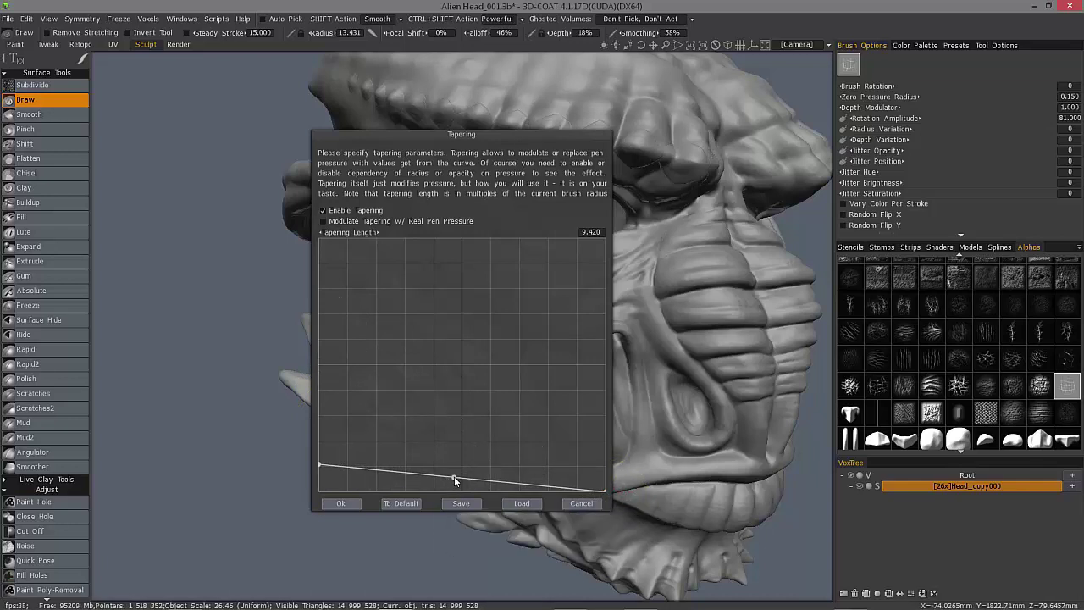
left_click_drag(454, 480, 460, 259)
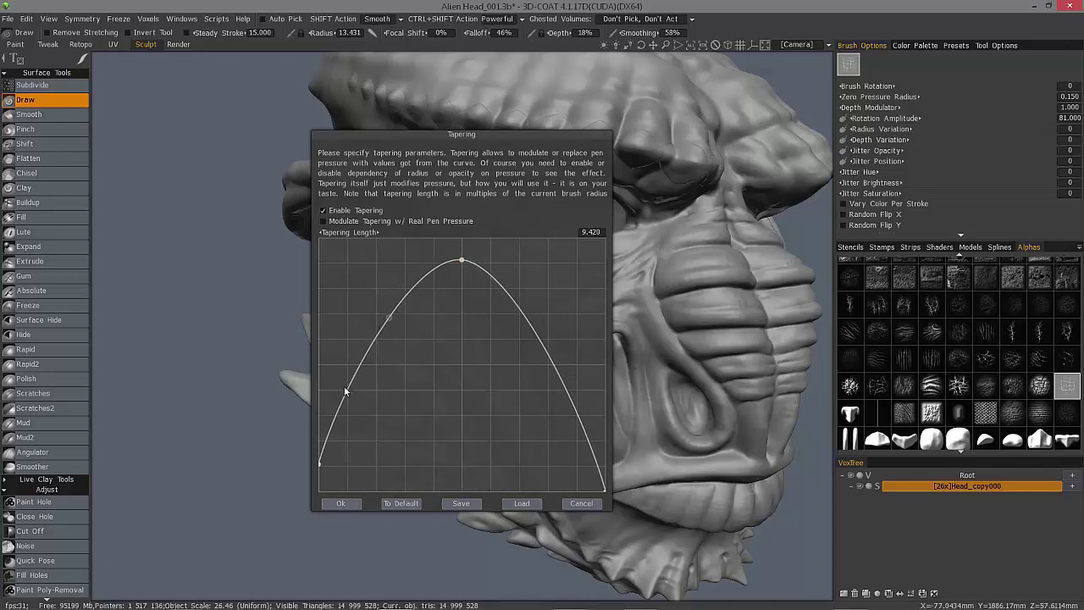
Cycle the tapering curve's midpoint through its sharp and control-point types back to smooth, and accept the tapering settings
right_click(462, 262)
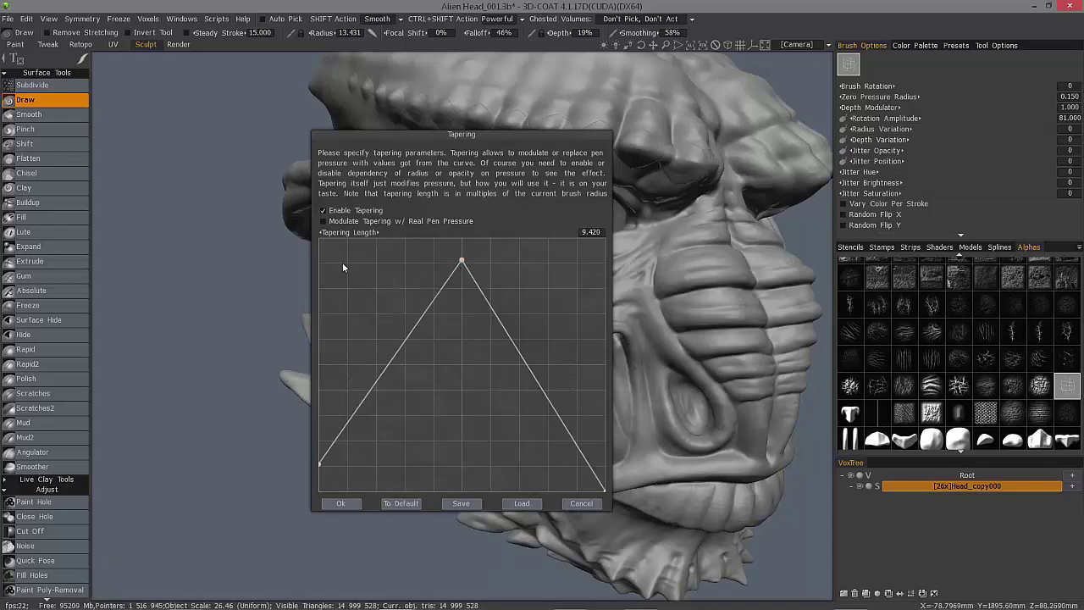
left_click(463, 262)
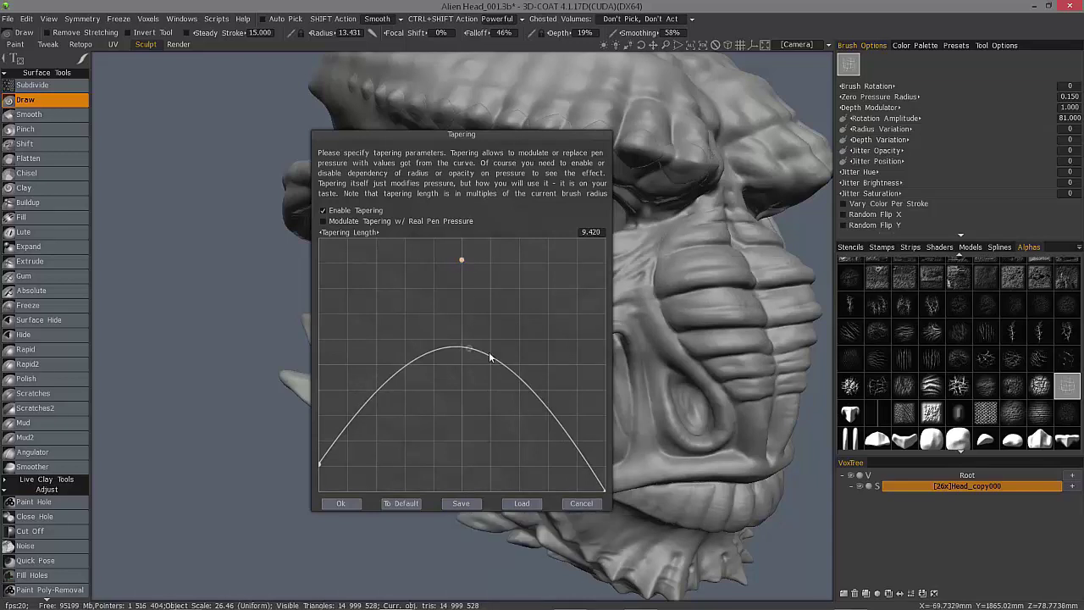
left_click(462, 262)
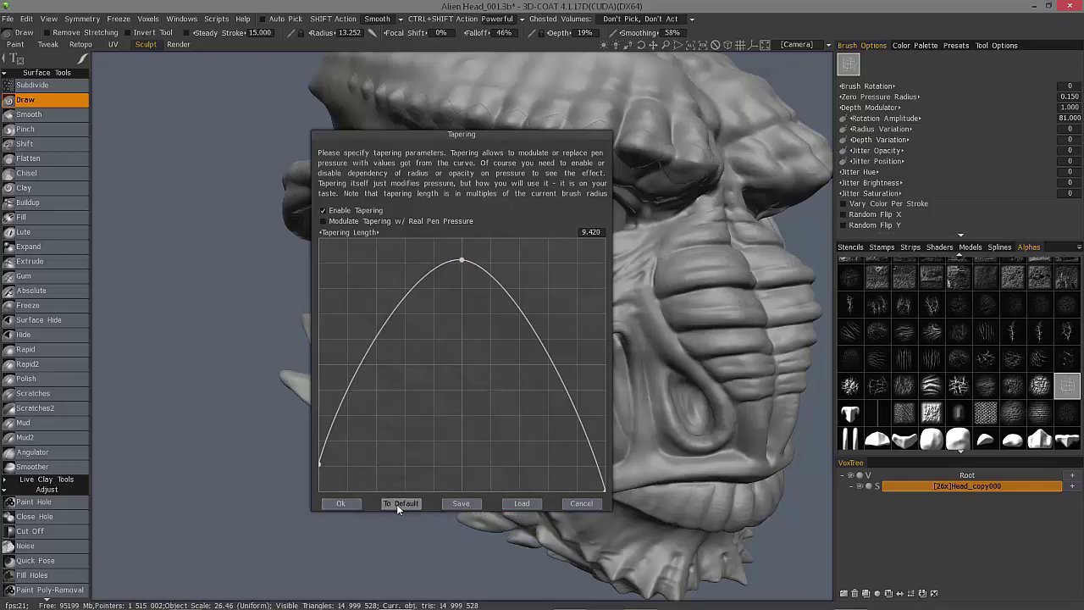
left_click(341, 503)
Try tapered wrinkle strokes along the cheek ridge up toward the temple and undo them
mouse_move(549, 303)
left_mouse_down("alt")
mouse_move(533, 302)
mouse_move(520, 238)
mouse_move(538, 327)
mouse_move(465, 288)
mouse_move(391, 216)
mouse_move(363, 206)
mouse_move(312, 218)
left_mouse_up("alt")
key("ctrl+z")
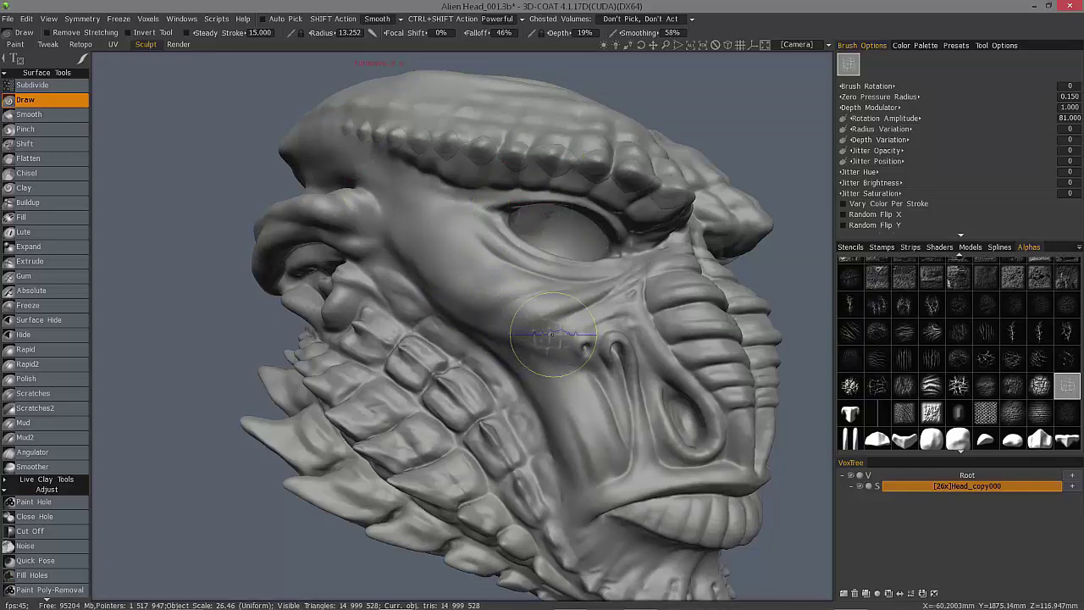
mouse_move(547, 334)
left_mouse_down()
mouse_move(475, 297)
mouse_move(418, 229)
left_mouse_up()
key("ctrl+z")
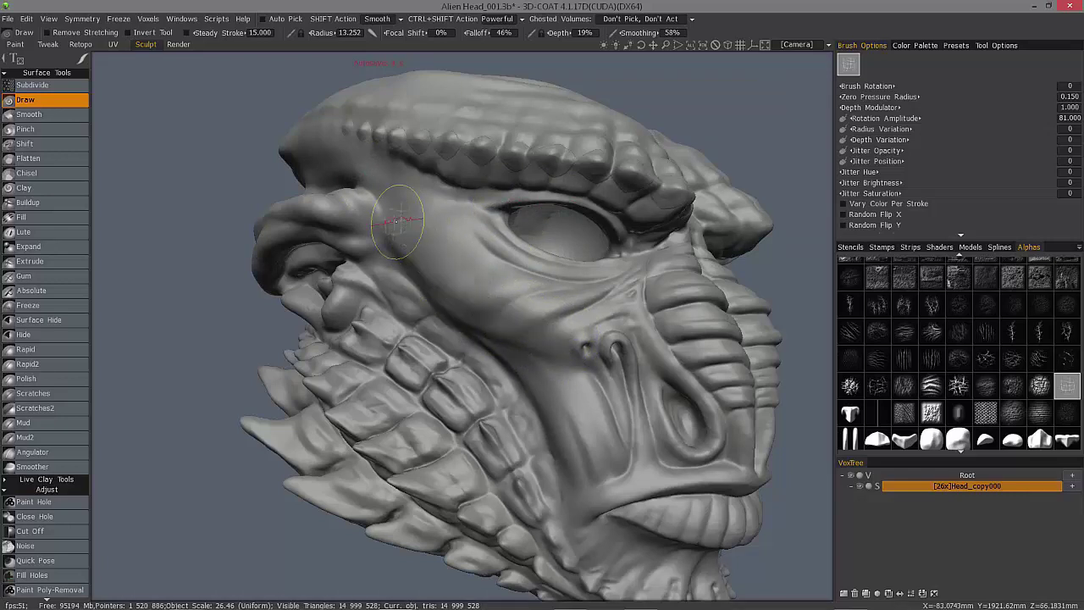
Set the brush falloff to 51% and save the scene
left_click_drag(518, 61, 483, 35)
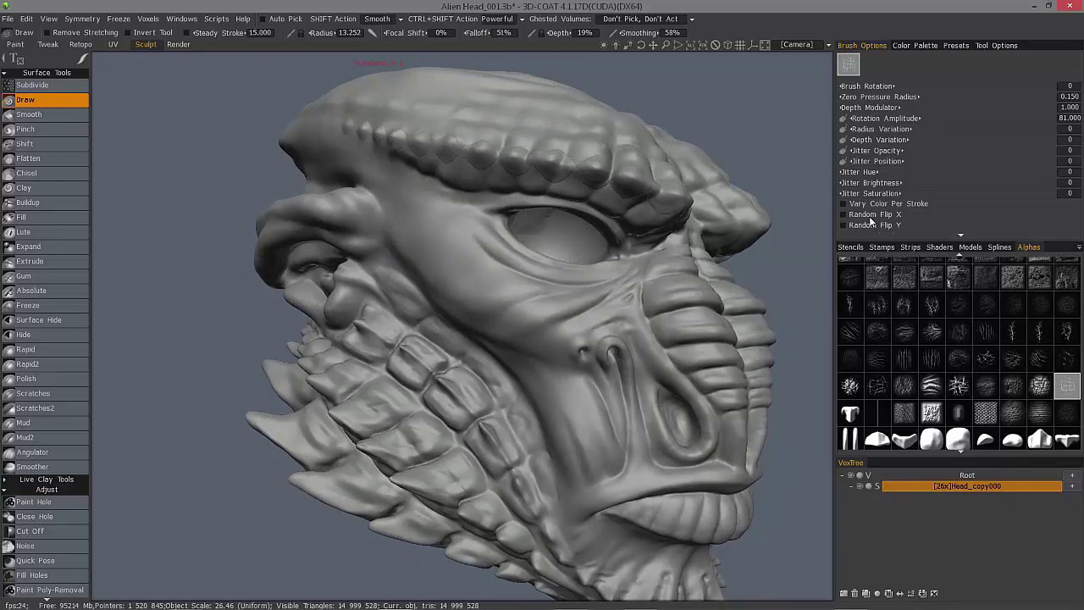
key("ctrl+s")
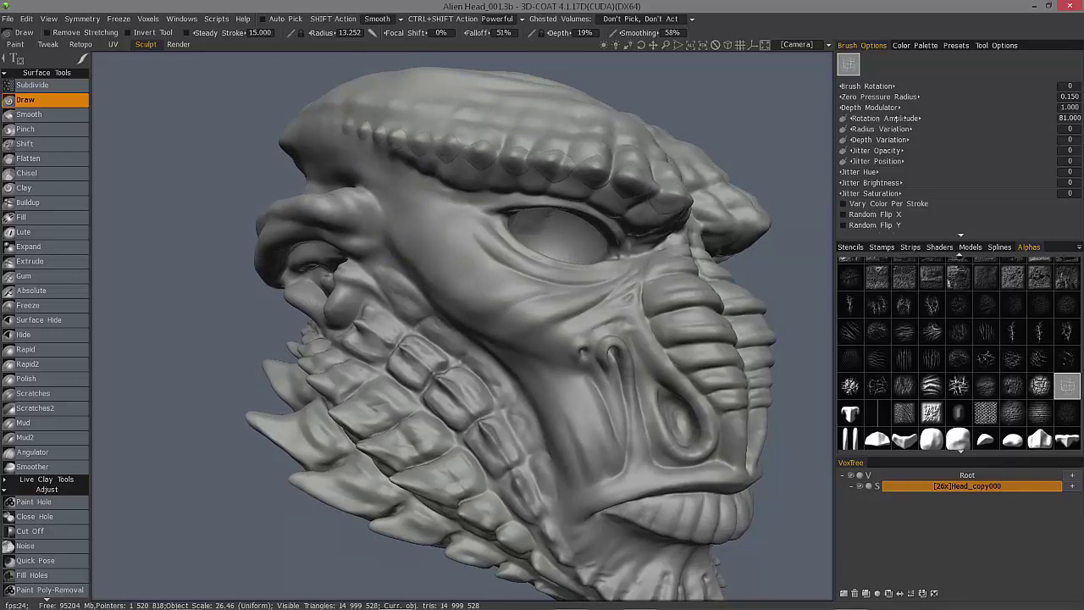
Set the Rotation Amplitude to 95.4 and test wrinkle strokes along the cheek ridge, undoing each one
left_click_drag(913, 118, 925, 119)
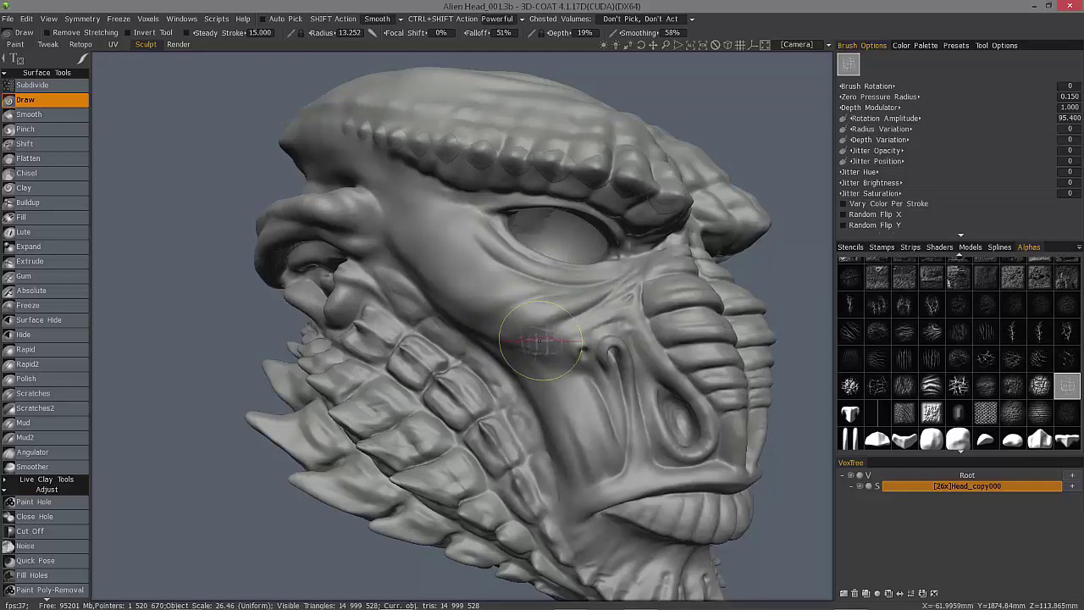
mouse_move(545, 339)
left_mouse_down()
mouse_move(462, 305)
mouse_move(399, 215)
left_mouse_up()
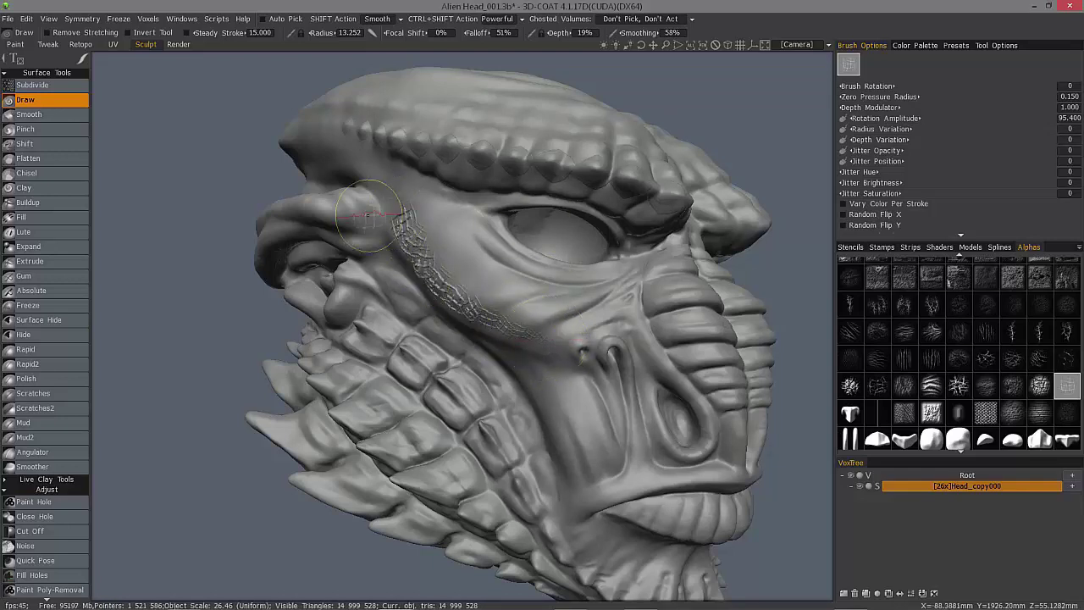
key("ctrl+z")
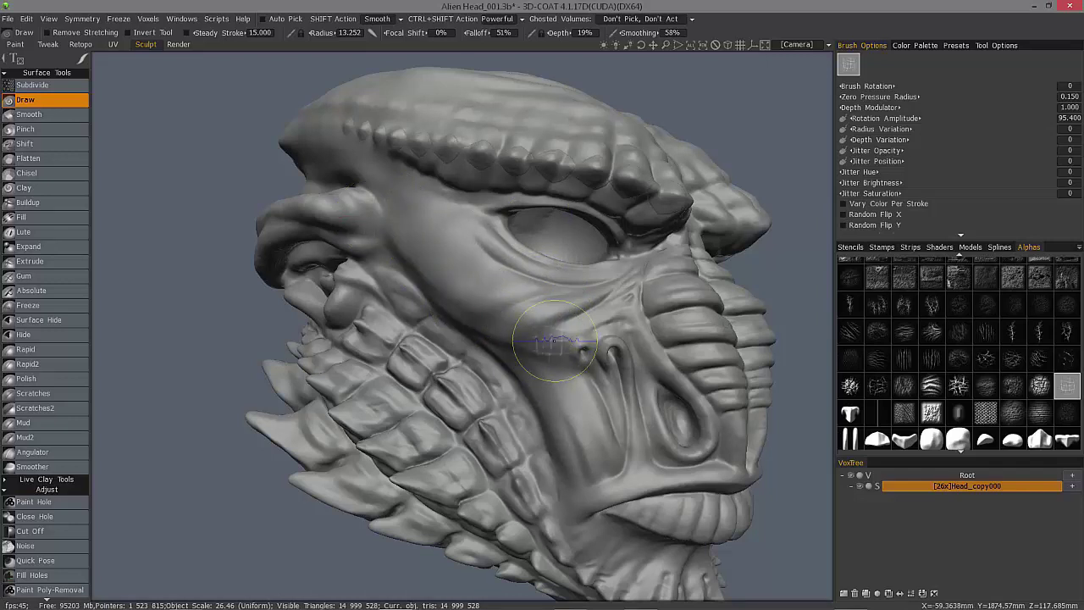
mouse_move(546, 340)
left_mouse_down()
mouse_move(496, 314)
mouse_move(412, 240)
mouse_move(333, 206)
left_mouse_up()
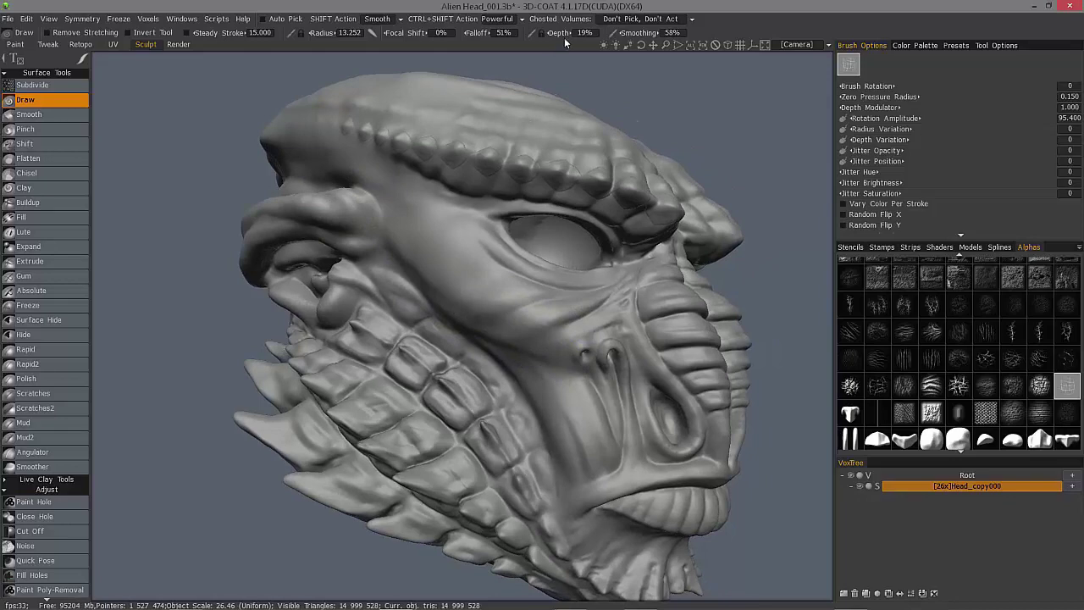
Set the brush depth to 2%, and modulate the tapering with real pen pressure at a tapering length of 7.245
left_click_drag(547, 34, 544, 34)
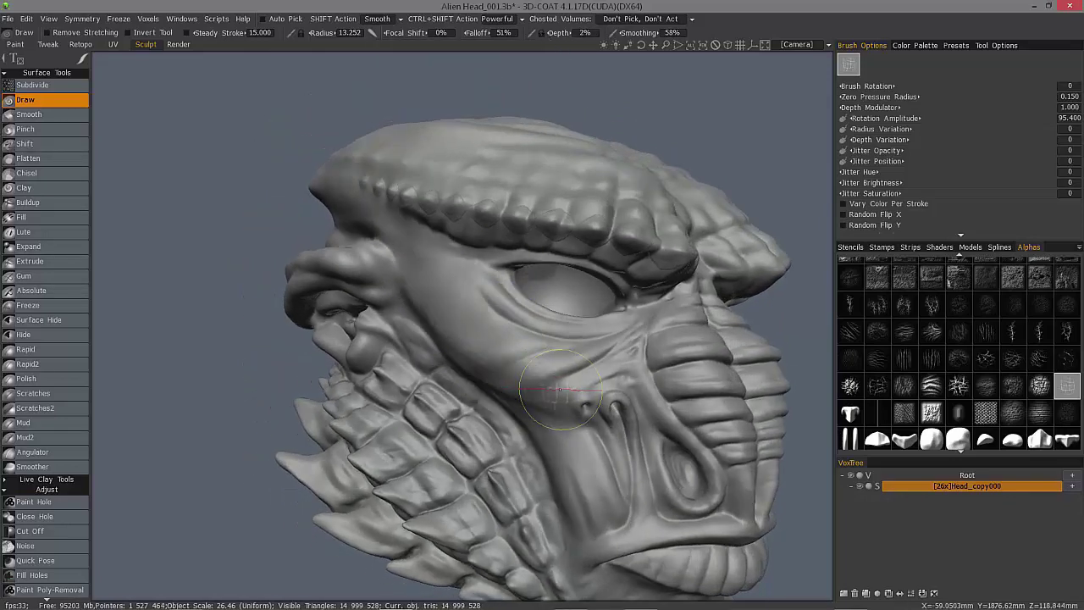
mouse_move(447, 288)
right_mouse_down()
mouse_move(318, 96)
mouse_move(339, 113)
mouse_move(381, 119)
mouse_move(380, 157)
right_mouse_up()
left_click(372, 33)
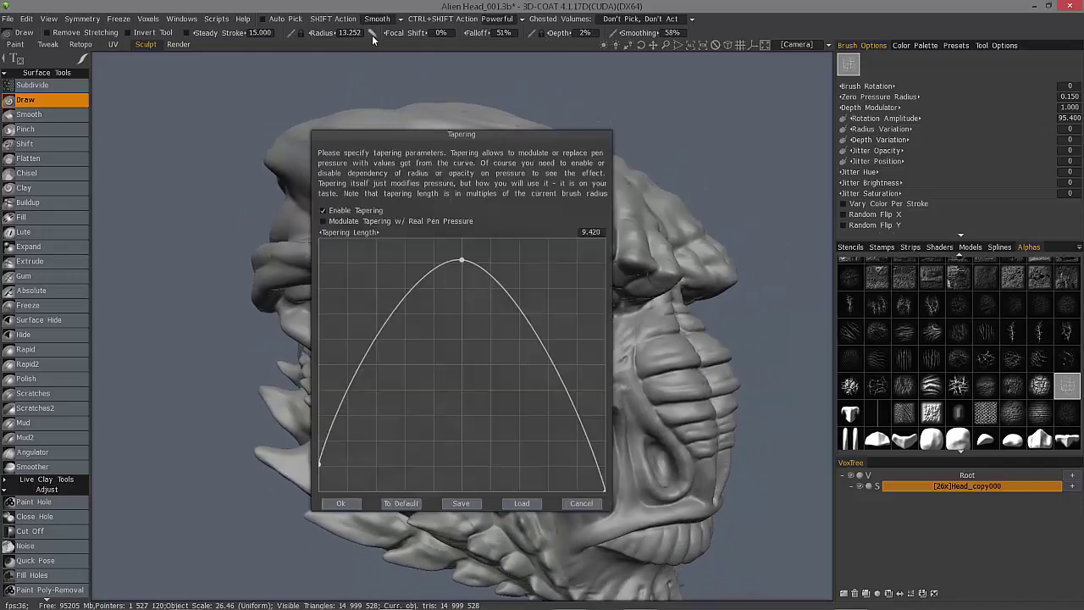
left_click(324, 222)
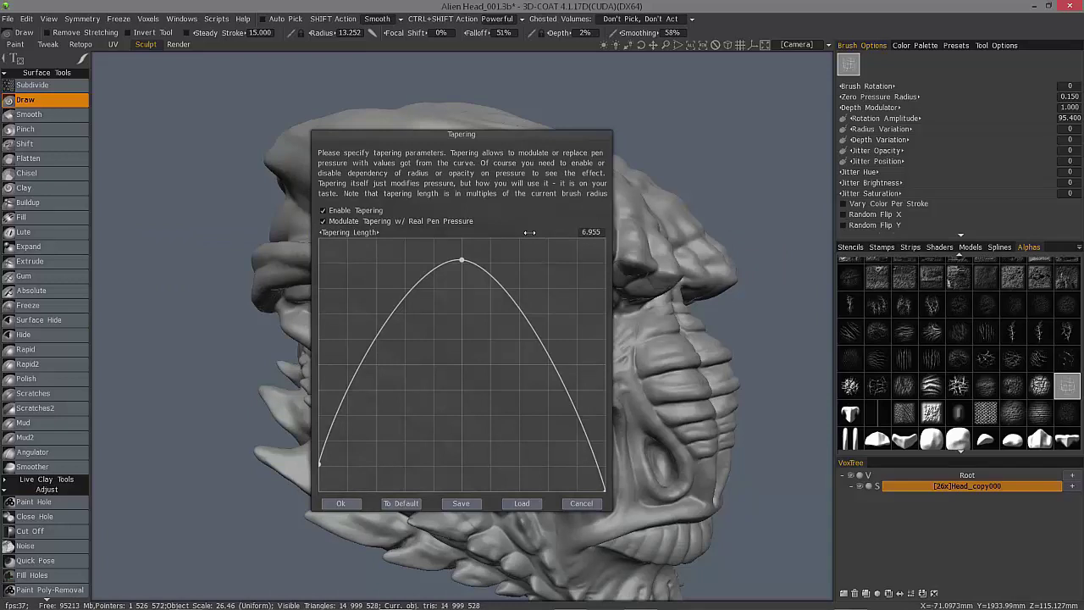
left_click_drag(530, 232, 539, 232)
left_click(341, 505)
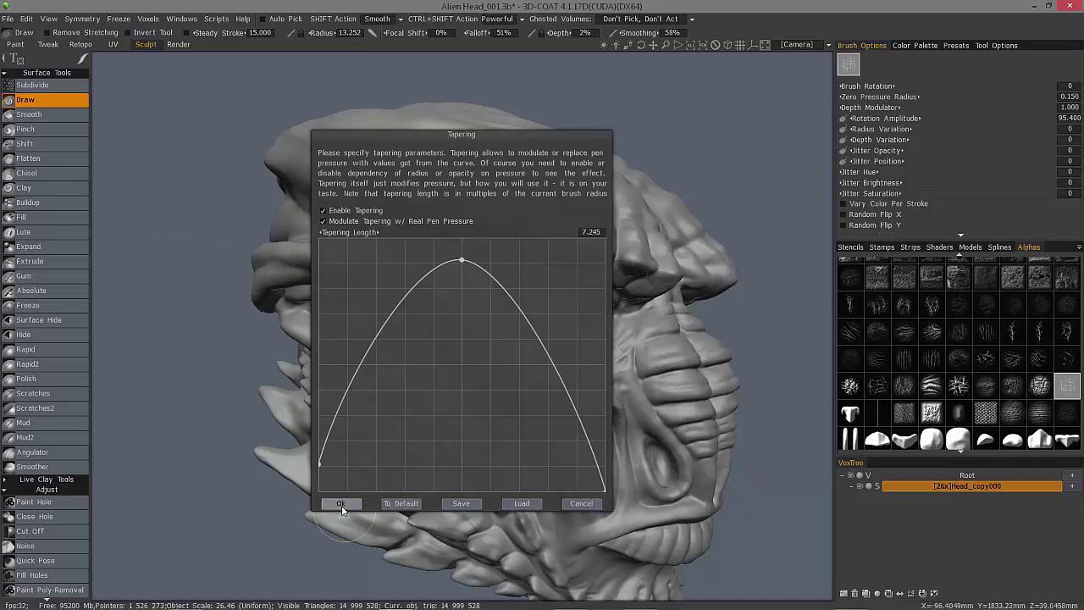
Turn on Invert Tool so the brush cuts into the cheek surface
left_click_drag(460, 325, 556, 429, "alt")
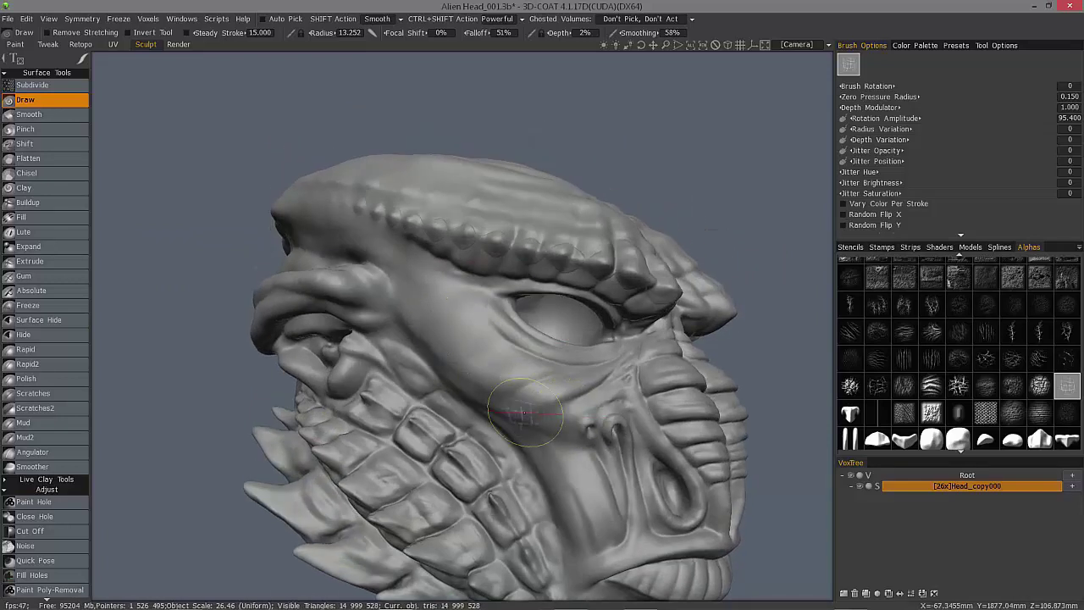
left_click_drag(421, 327, 392, 363, "alt")
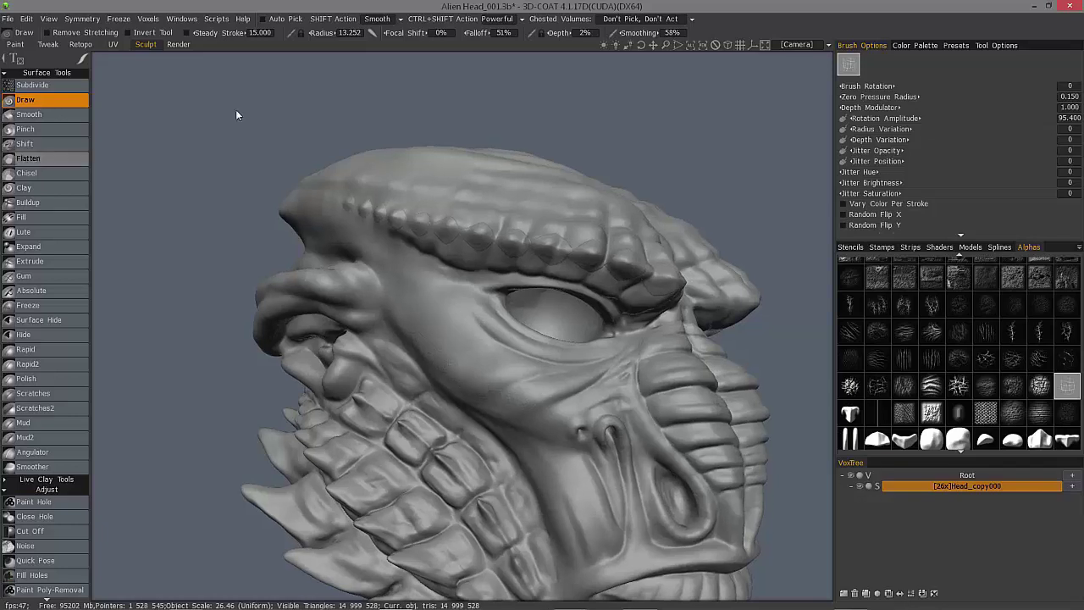
left_click_drag(468, 379, 515, 418, "alt")
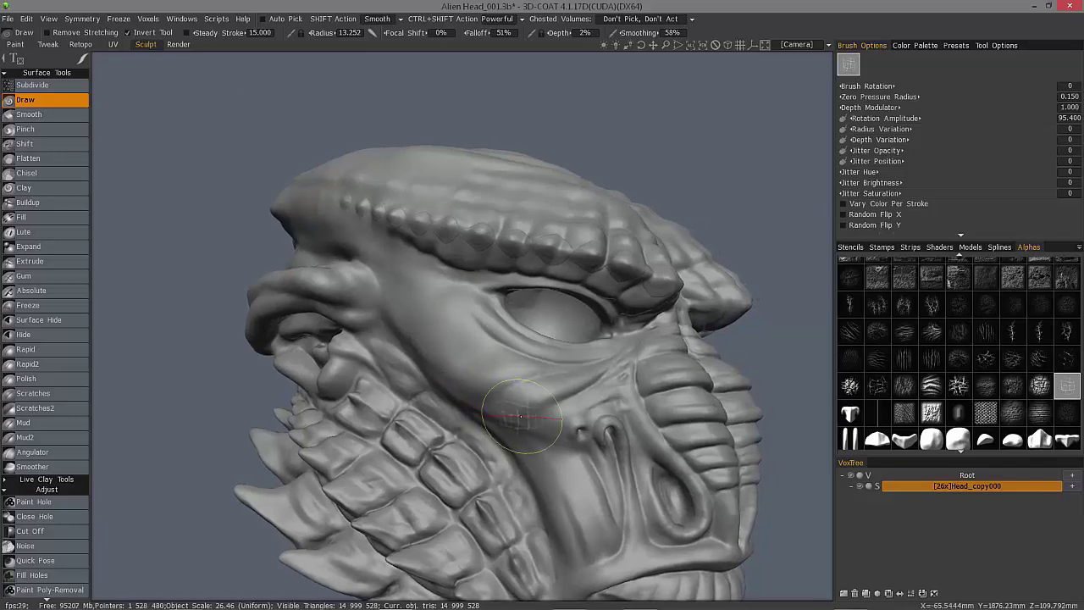
Engrave crosshatched wrinkles across the cheek below the eye, and reduce the brush radius to 9.439
left_click_drag(414, 302, 506, 328, "alt")
scroll(528, 370, "up", 8)
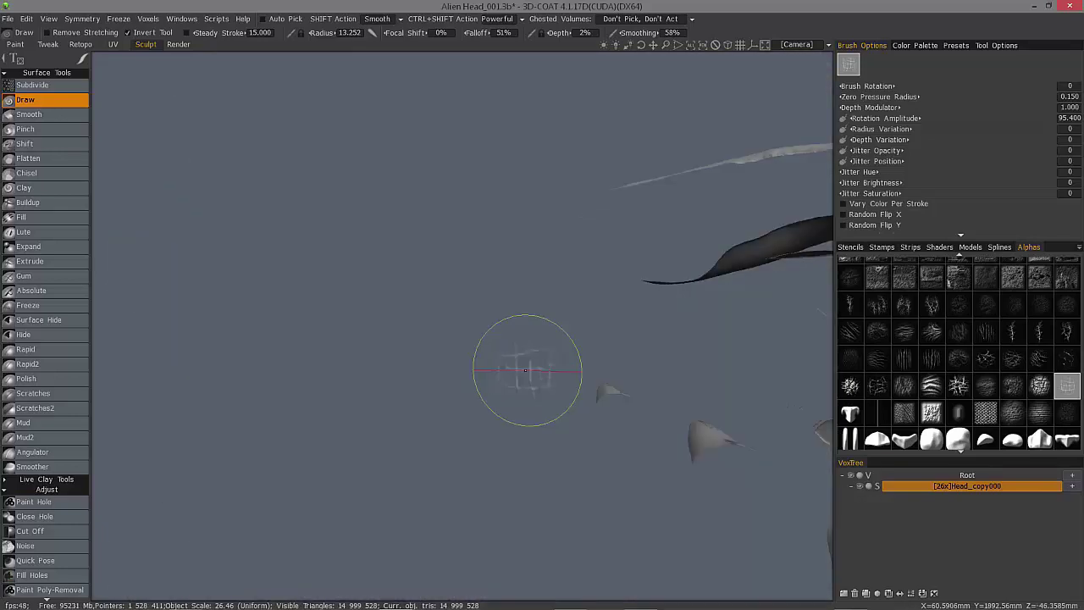
scroll(526, 374, "down", 6)
left_click_drag(531, 414, 575, 447, "alt")
mouse_move(428, 341)
left_mouse_down()
mouse_move(412, 319)
mouse_move(573, 436)
left_mouse_up()
mouse_move(391, 344)
left_mouse_down()
mouse_move(421, 343)
mouse_move(351, 274)
mouse_move(410, 351)
mouse_move(458, 356)
mouse_move(542, 478)
left_mouse_up()
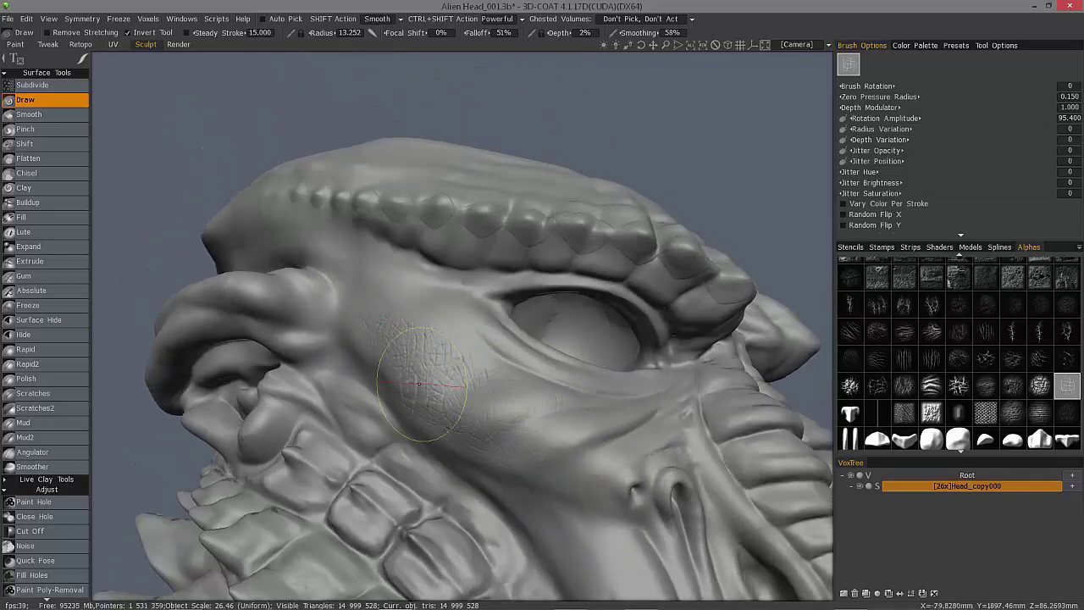
mouse_move(419, 384)
left_mouse_down("alt")
mouse_move(415, 322)
mouse_move(415, 424)
left_mouse_up("alt")
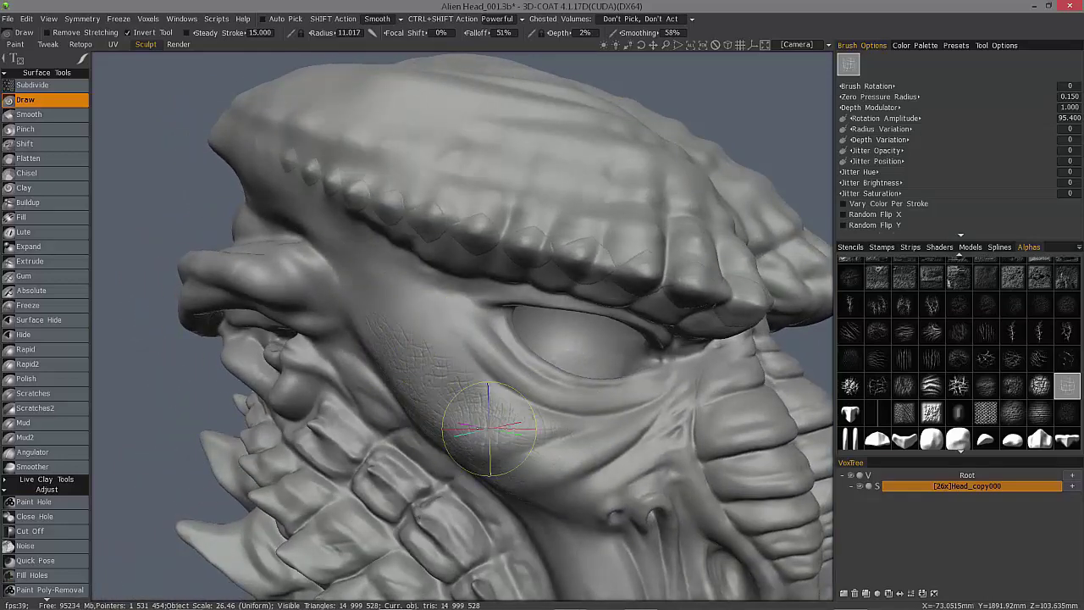
mouse_move(489, 429)
left_mouse_down("alt")
mouse_move(516, 443)
mouse_move(598, 439)
left_mouse_up("alt")
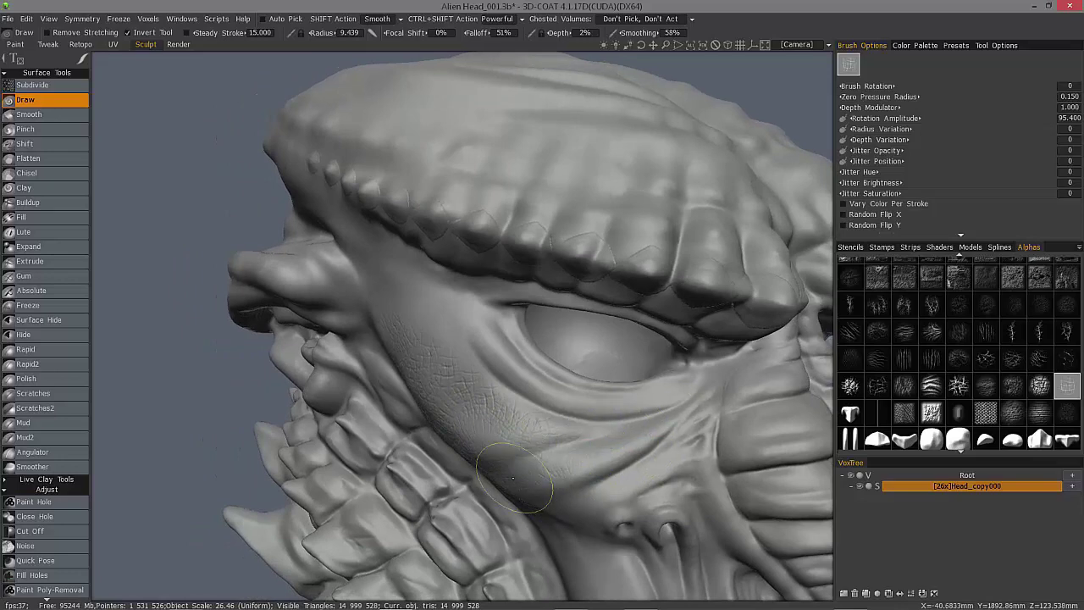
Engrave crosshatched wrinkles along the cheek folds below the eye and toward the nose
left_click_drag(511, 478, 654, 428)
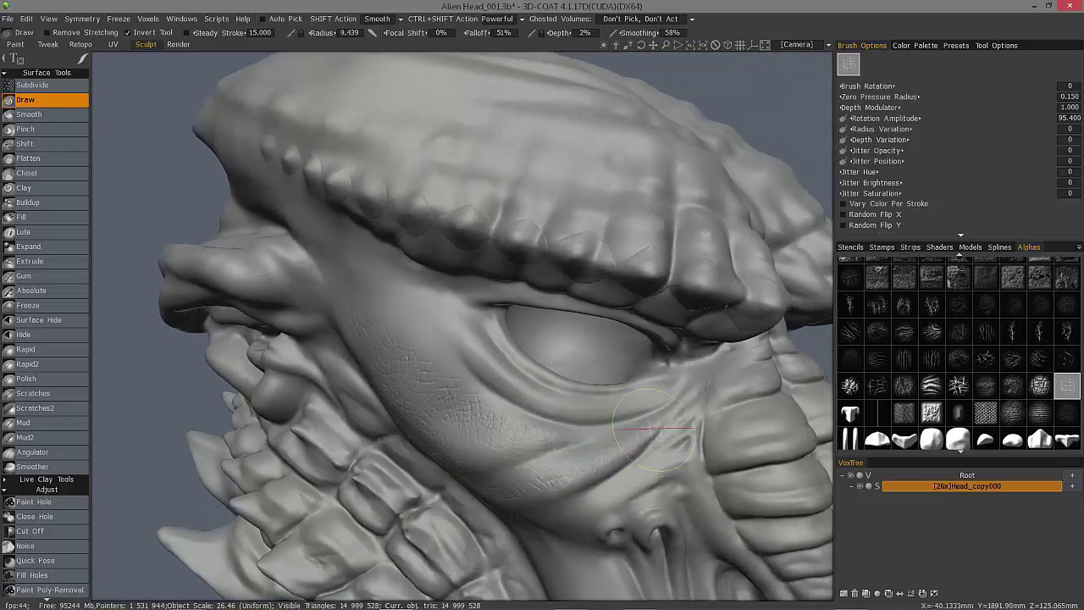
left_click_drag(477, 485, 599, 438)
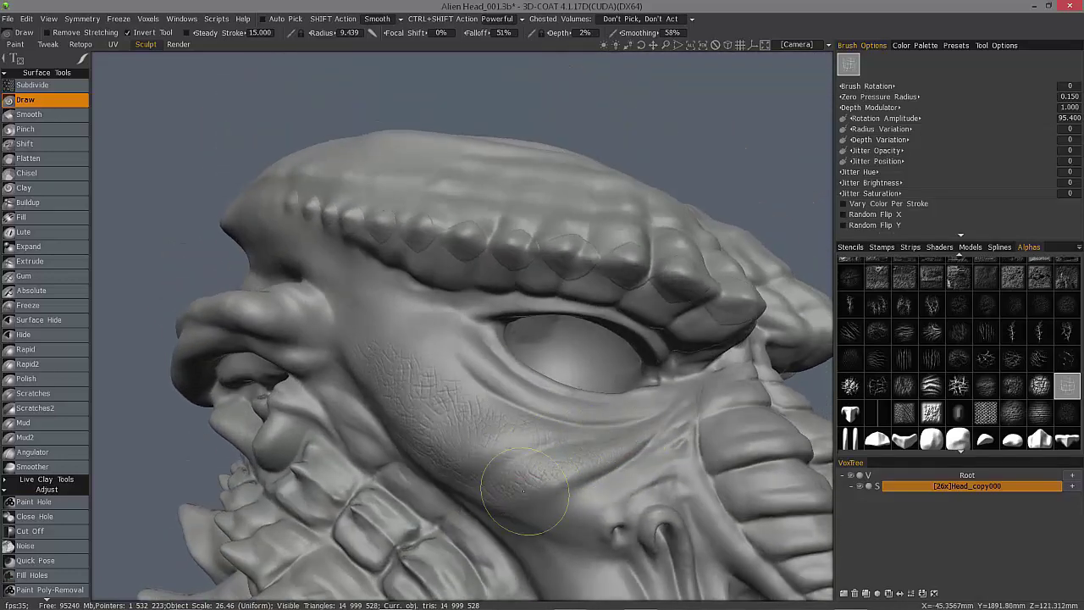
mouse_move(527, 521)
left_mouse_down("alt")
mouse_move(644, 456)
mouse_move(657, 466)
left_mouse_up("alt")
mouse_move(466, 474)
left_mouse_down("alt")
mouse_move(662, 490)
mouse_move(669, 475)
left_mouse_up("alt")
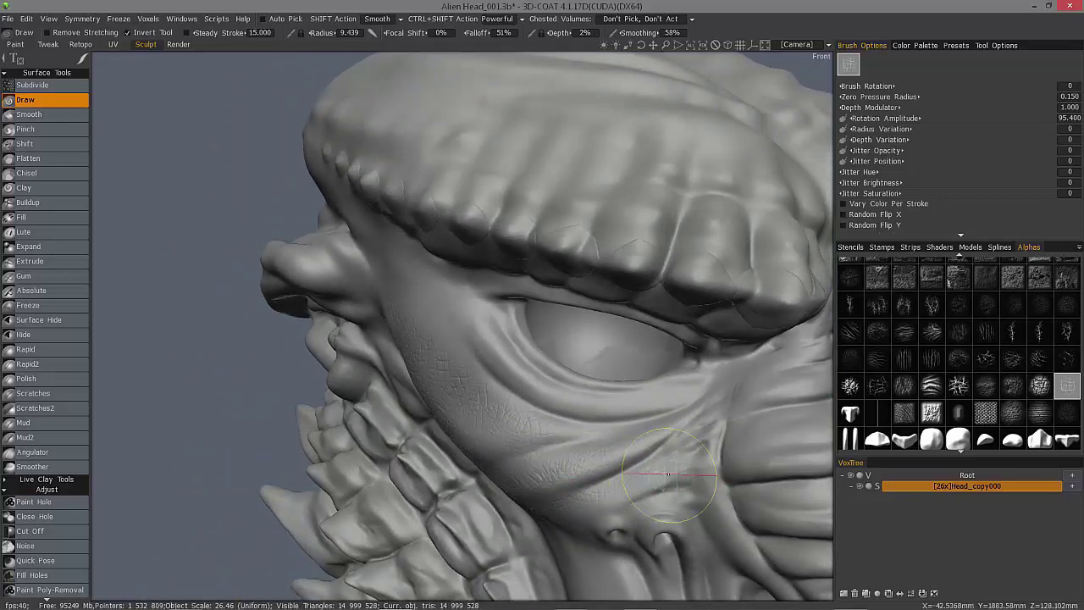
left_click_drag(612, 492, 711, 378)
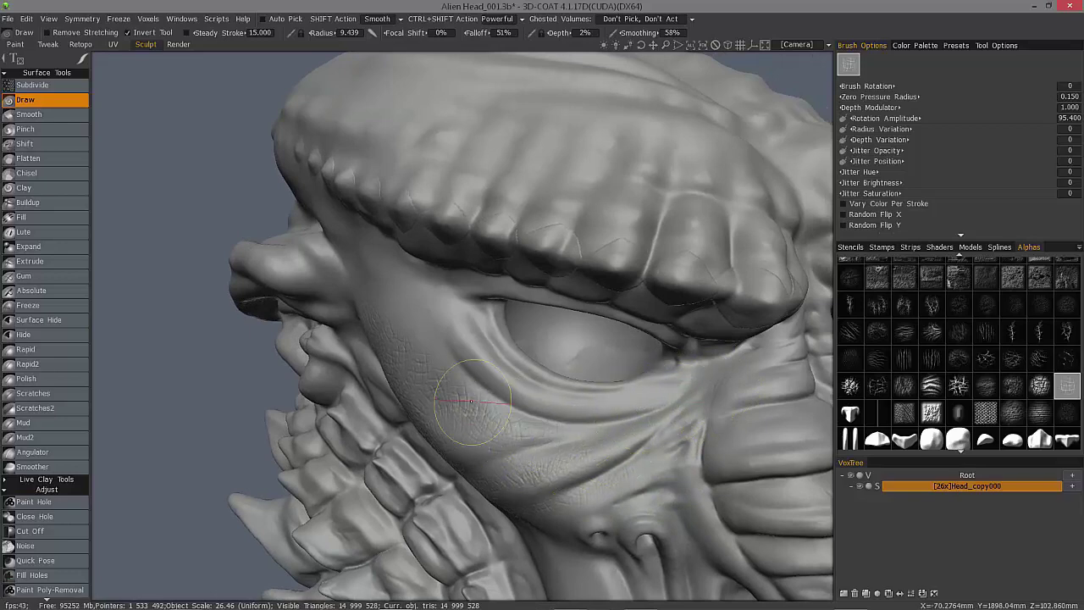
left_click_drag(472, 402, 488, 395)
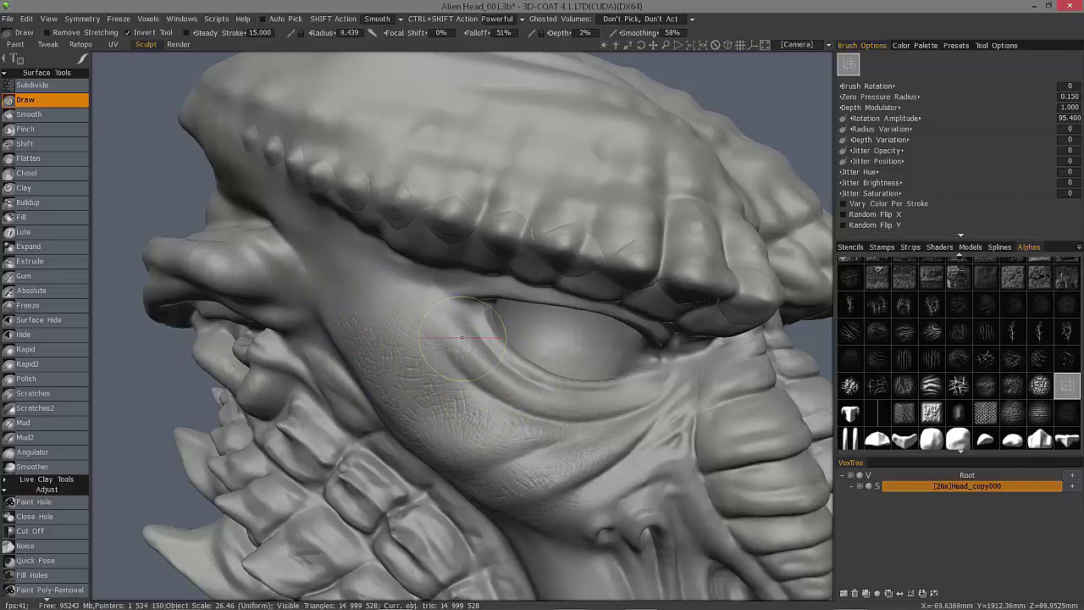
Extend the engraved wrinkles over the temple beside the eye, and select a different wrinkle alpha
left_click_drag(365, 263, 279, 232, "alt")
left_click_drag(381, 327, 436, 283)
left_click_drag(377, 265, 309, 310, "alt")
mouse_move(309, 311)
middle_mouse_down()
mouse_move(381, 293)
mouse_move(464, 298)
middle_mouse_up()
left_click_drag(336, 248, 441, 288, "alt")
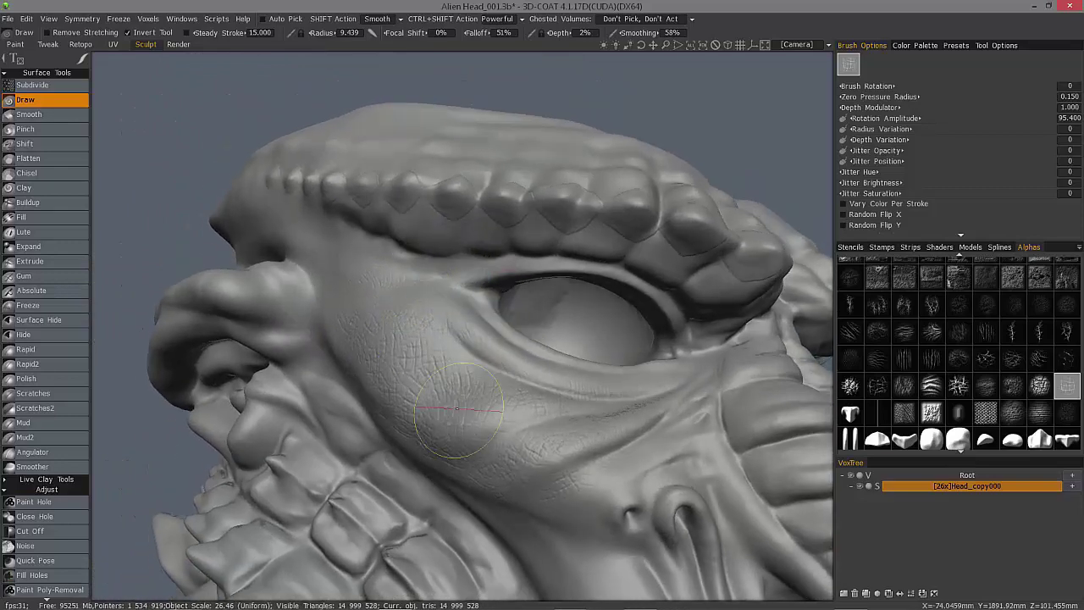
right_click_drag(440, 288, 313, 315, "alt")
left_click_drag(313, 314, 370, 354, "alt")
scroll(360, 331, "up", 3)
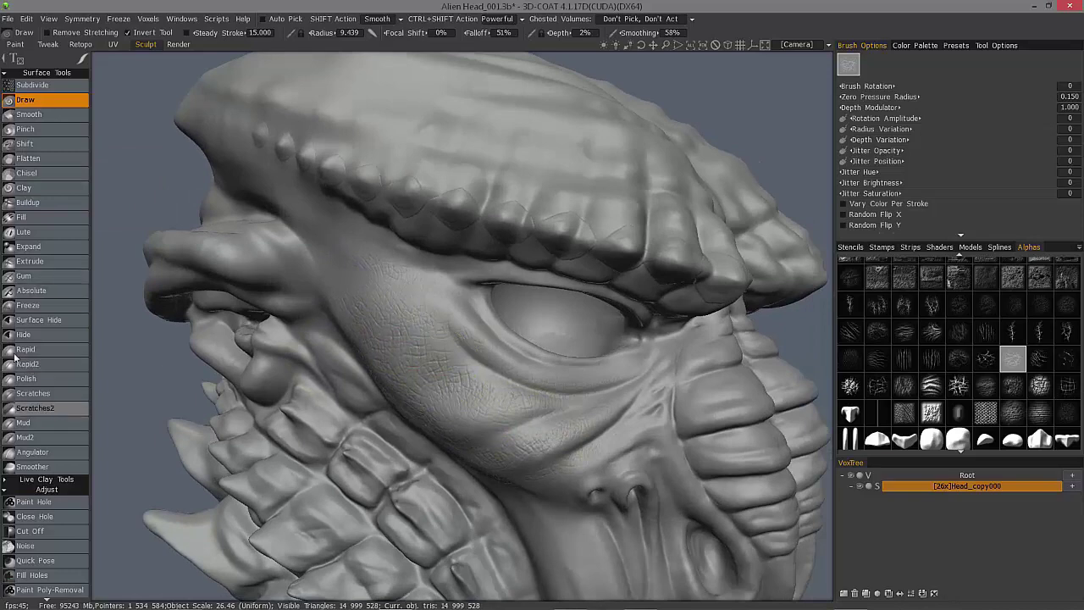
Compare the radius tapering settings of the Buildup tool with those of the Draw tool
left_click(50, 203)
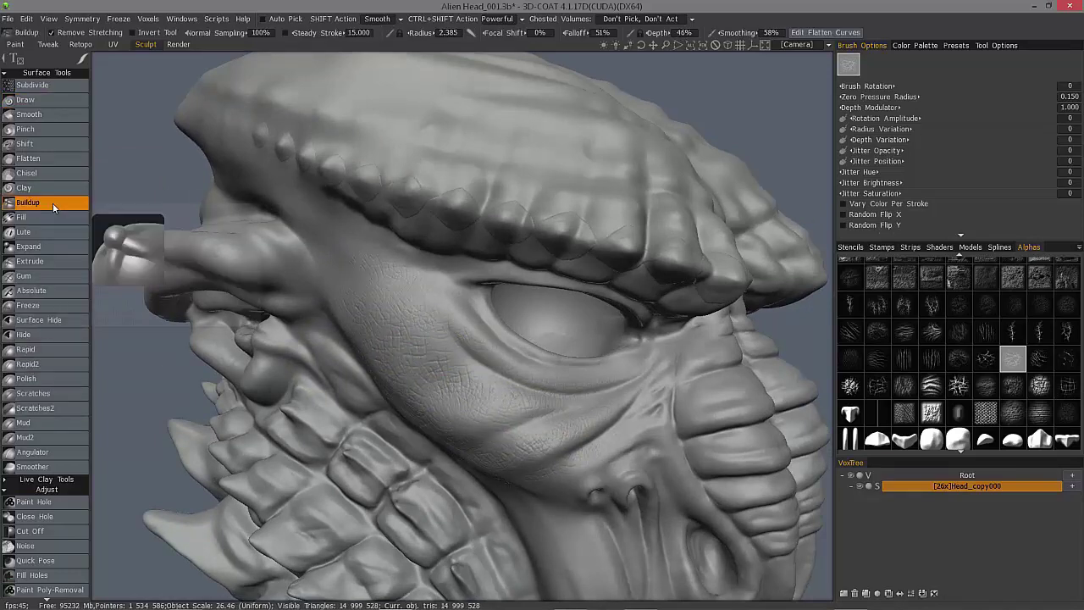
left_click(472, 34)
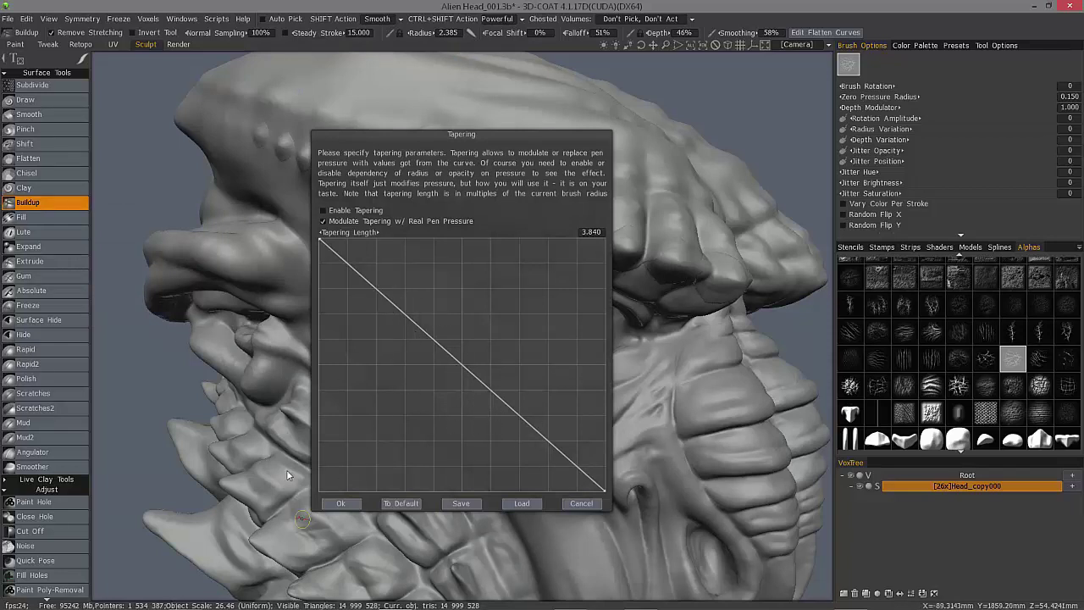
left_click(578, 504)
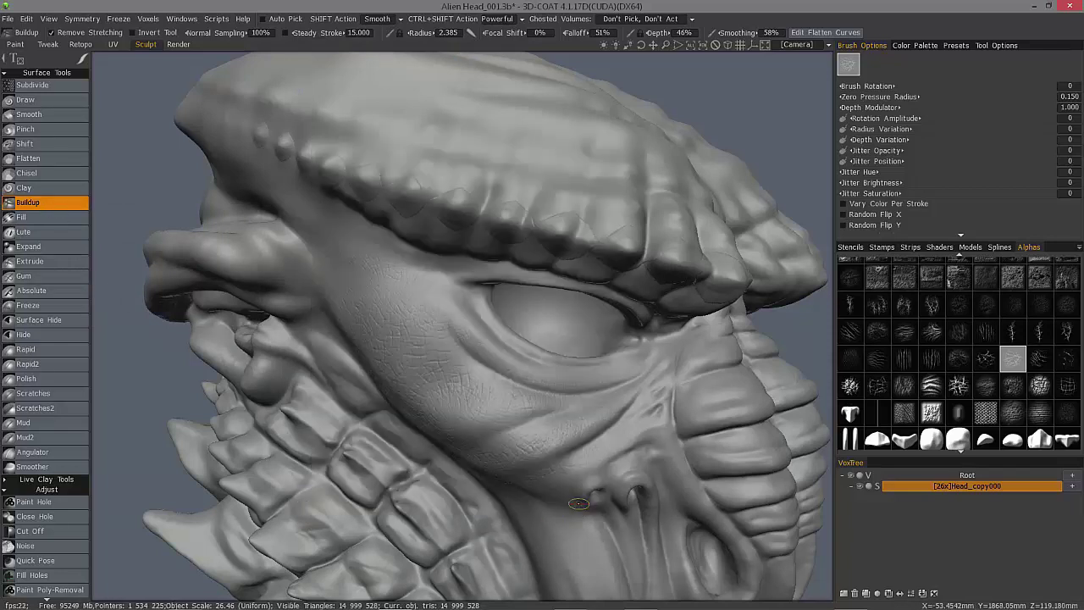
left_click(44, 100)
left_click(372, 33)
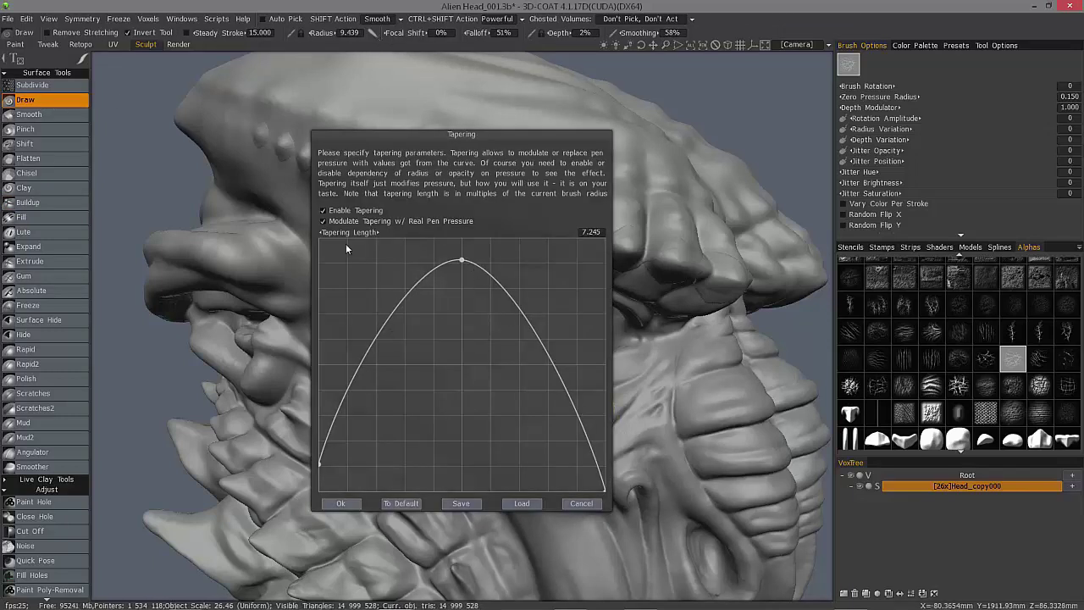
left_click(341, 504)
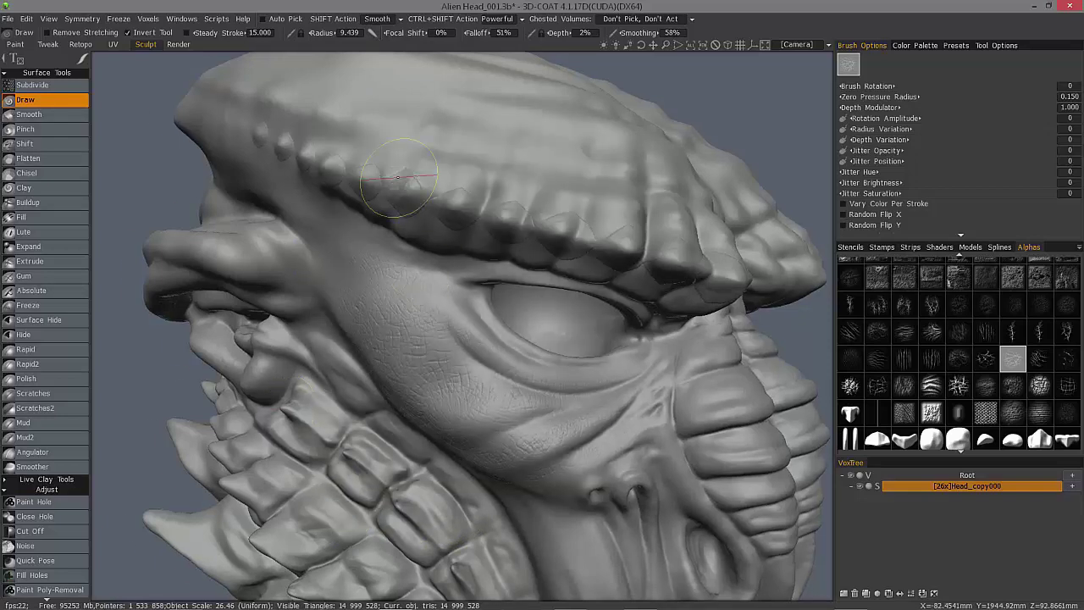
Set the brush depth to 14% and test a wrinkle stroke across the brow scales
left_click_drag(286, 412, 436, 195, "alt")
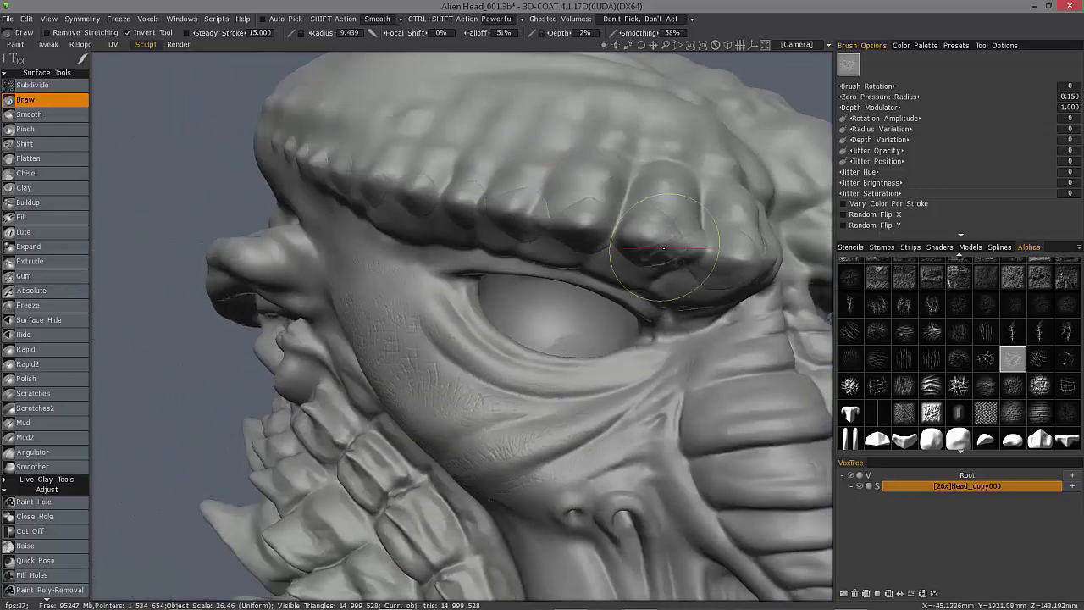
left_click_drag(731, 224, 604, 242, "alt")
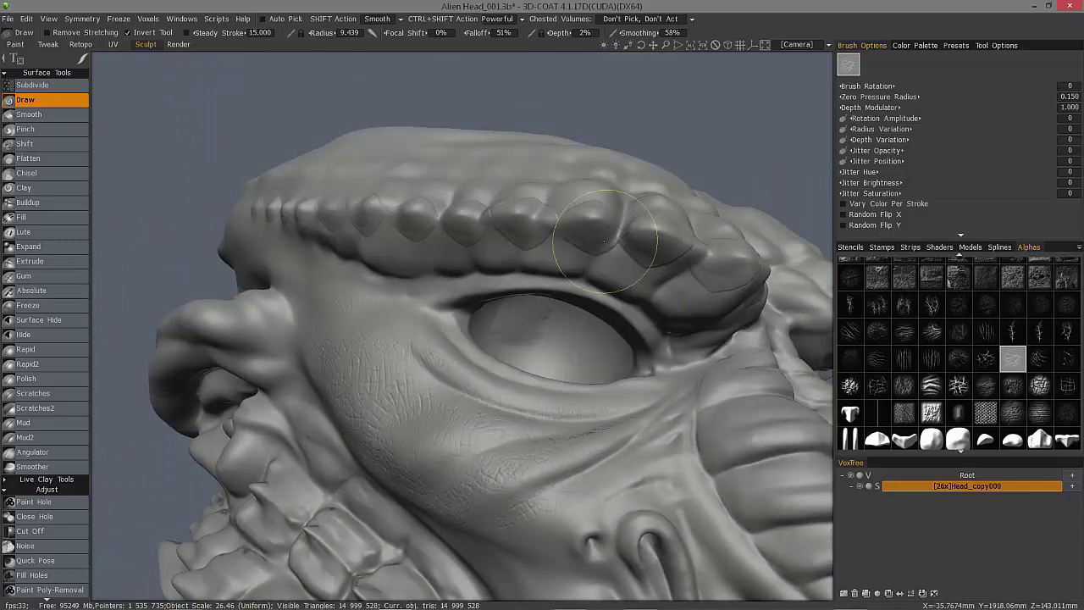
right_click_drag(551, 235, 537, 225)
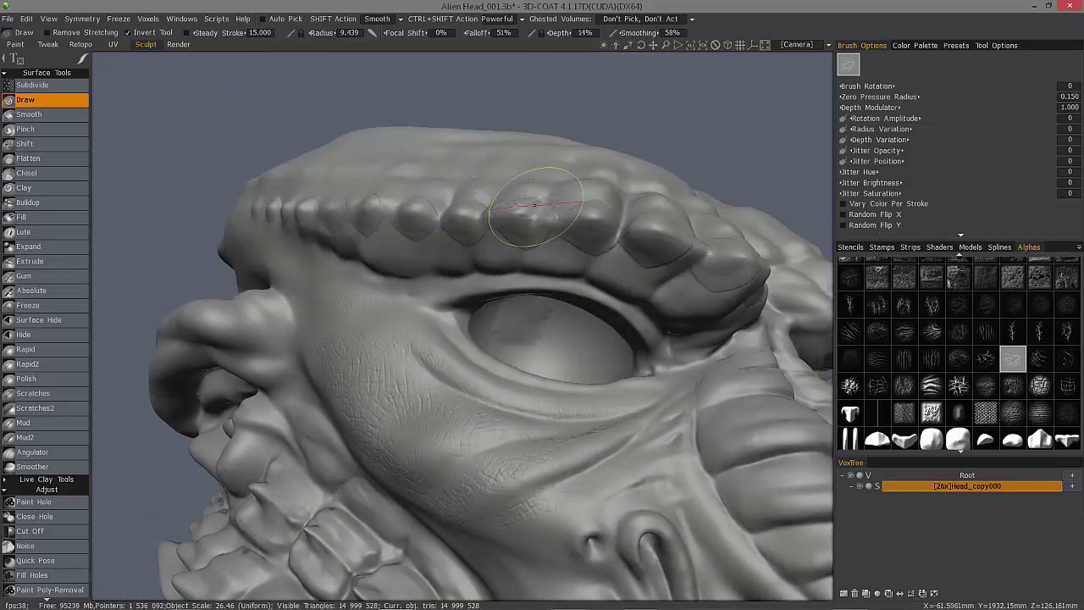
left_click_drag(532, 224, 598, 233)
left_click_drag(451, 127, 269, 282, "alt")
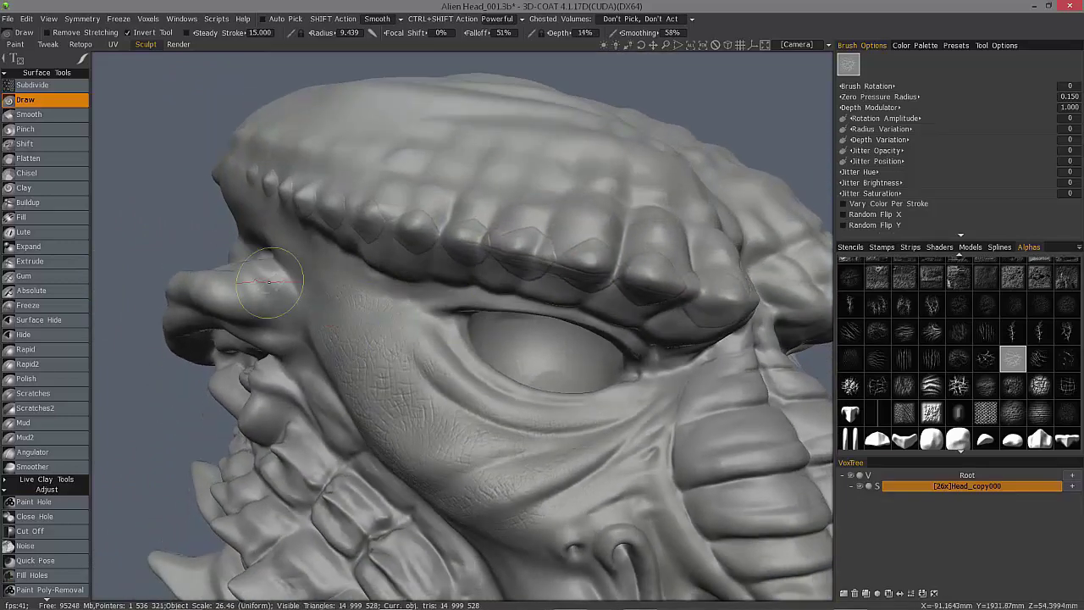
Set the brush spacing to 105%, test a stroke along the brow scales and undo it
scroll(963, 235, "down", 4)
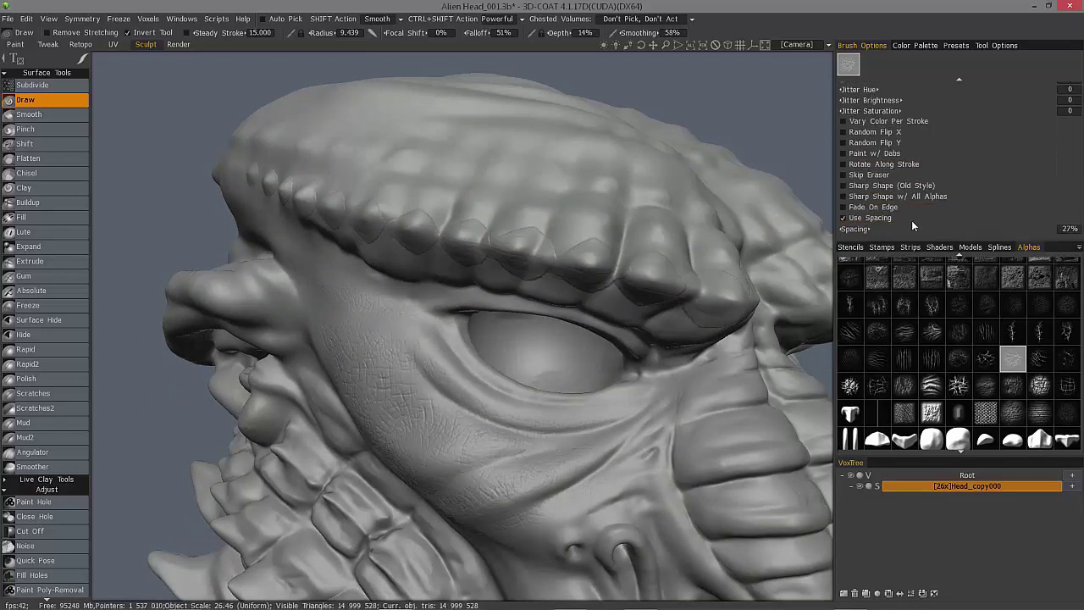
left_click_drag(954, 230, 959, 230)
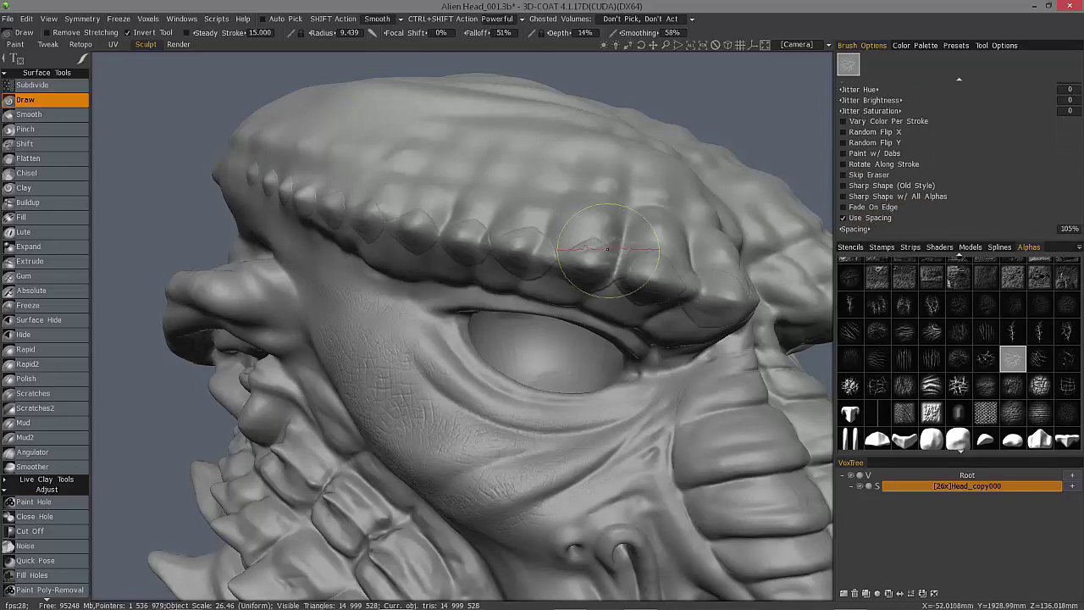
left_click_drag(673, 291, 464, 241)
mouse_move(326, 212)
left_mouse_down("alt")
mouse_move(269, 183)
mouse_move(547, 179)
left_mouse_up("alt")
key("ctrl+z")
Set the Rotation Amplitude to 101, and test wrinkle strokes along the brow scales, undoing the last one
left_click(960, 80)
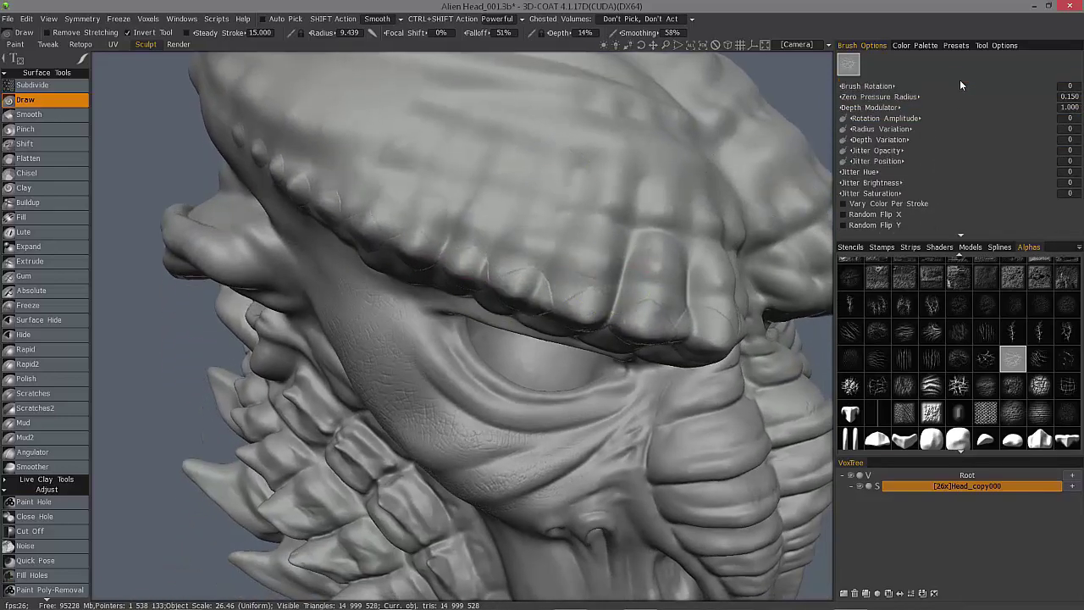
left_click_drag(968, 120, 958, 119)
left_click_drag(546, 245, 537, 268, "alt")
left_click_drag(591, 316, 432, 264)
mouse_move(396, 220)
left_mouse_down("alt")
mouse_move(282, 190)
mouse_move(280, 163)
left_mouse_up("alt")
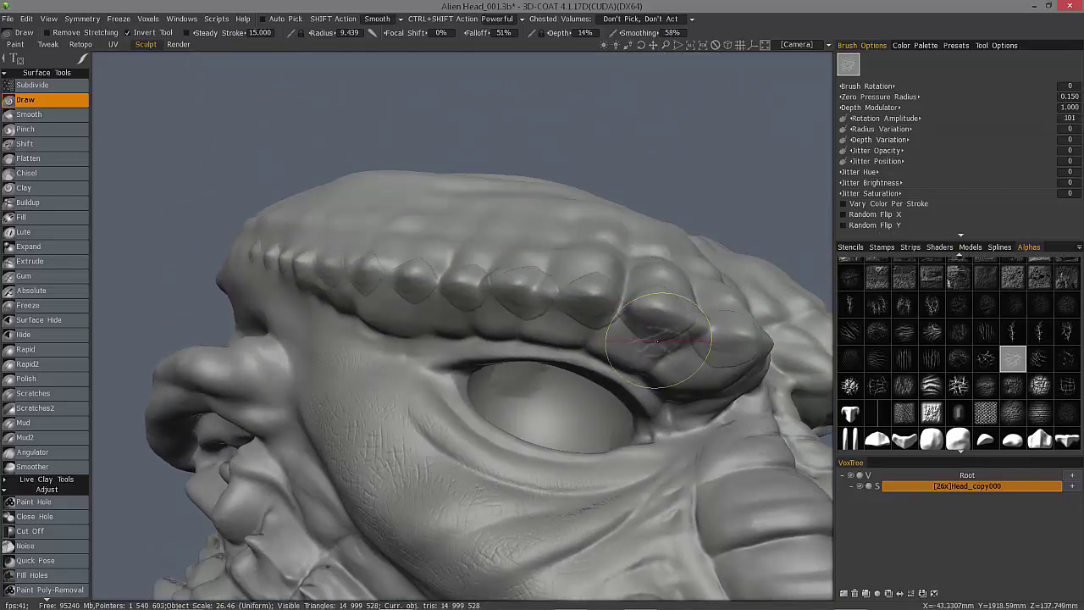
left_click_drag(678, 346, 462, 290)
key("ctrl+z")
Enlarge the brush radius to 10.276 and set the tapering length to 8.260
left_click_drag(269, 237, 364, 443, "alt")
left_click_drag(423, 207, 323, 65, "alt")
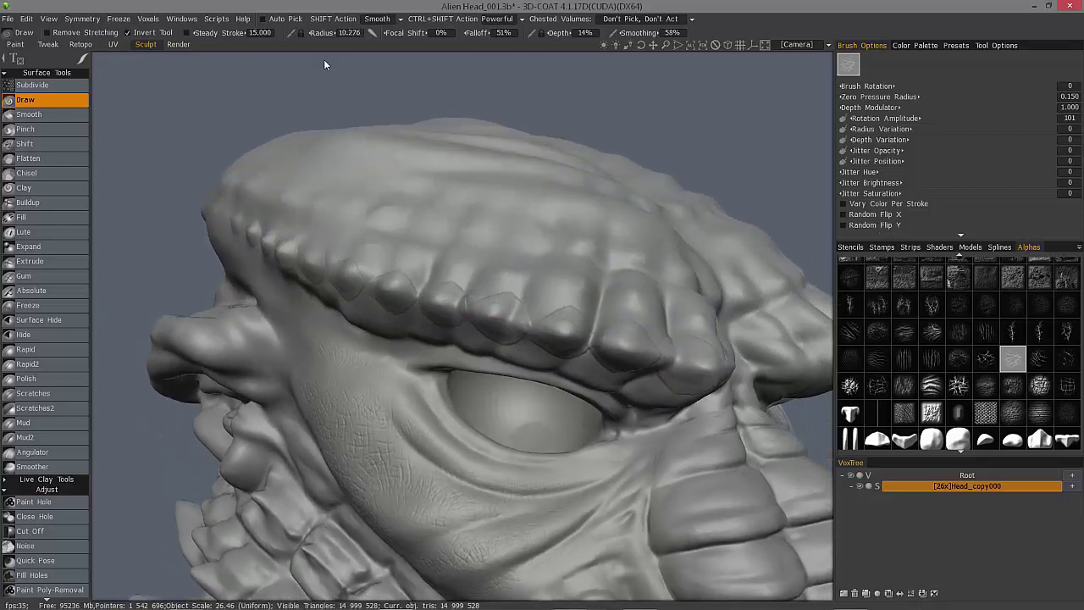
left_click(373, 34)
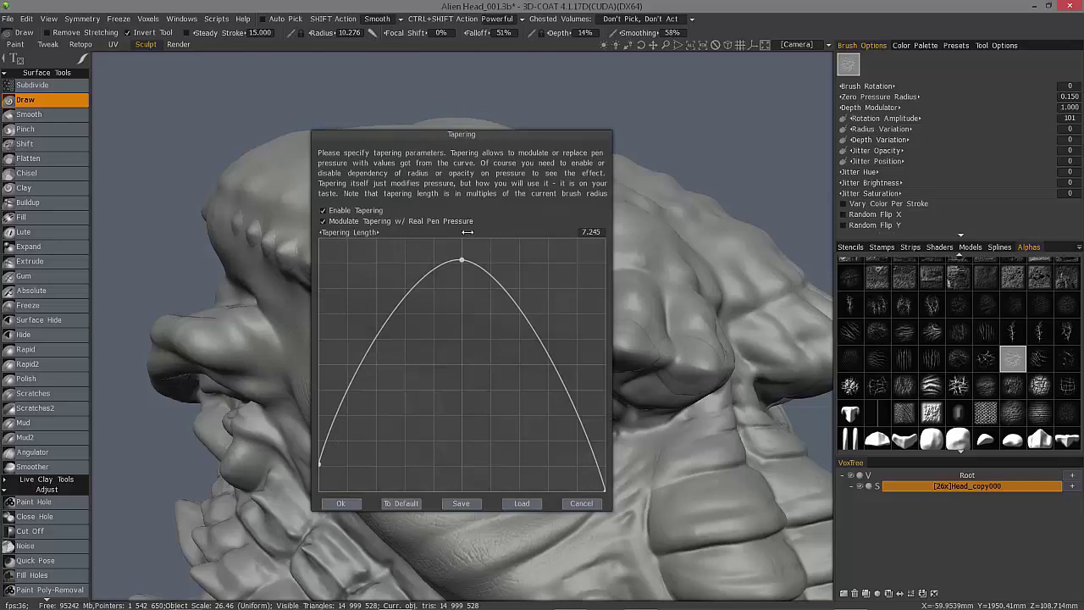
left_click(343, 505)
Reduce the brush depth to 4% and engrave wrinkles across the scales above the eye
mouse_move(423, 204)
left_mouse_down("alt")
mouse_move(542, 285)
mouse_move(584, 339)
left_mouse_up("alt")
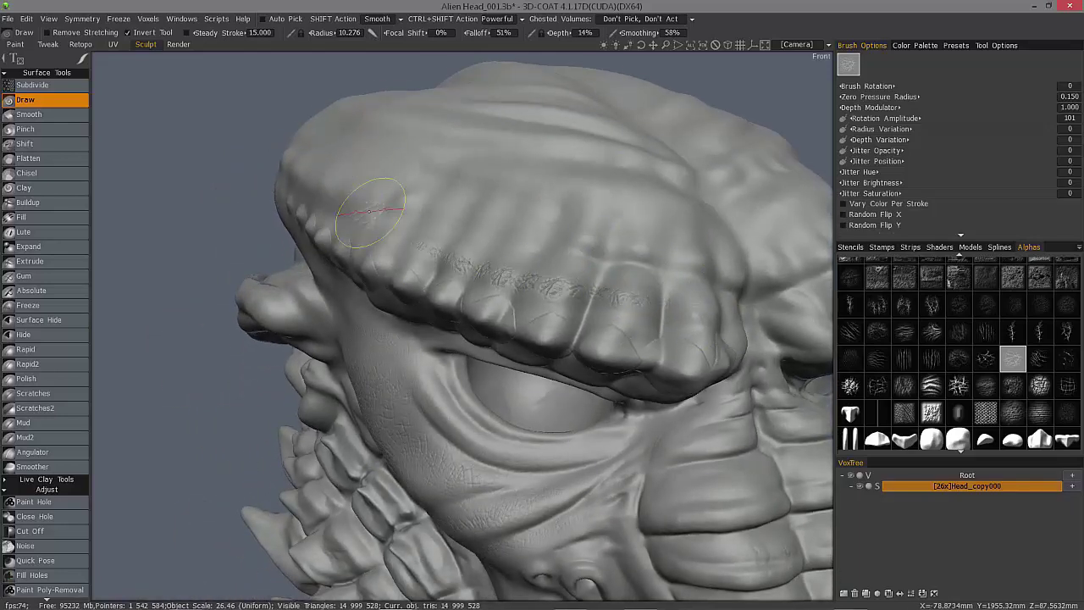
left_click_drag(369, 210, 548, 46, "alt")
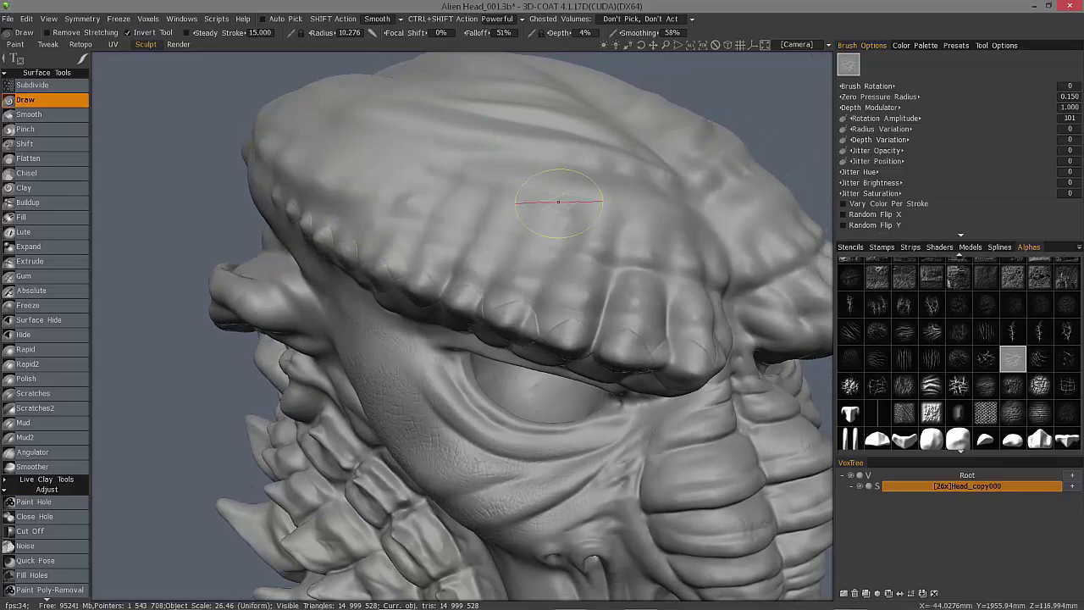
left_click_drag(558, 203, 603, 196, "alt")
left_click_drag(424, 218, 462, 254, "alt")
left_click_drag(506, 283, 585, 299)
left_click_drag(585, 298, 613, 243, "alt")
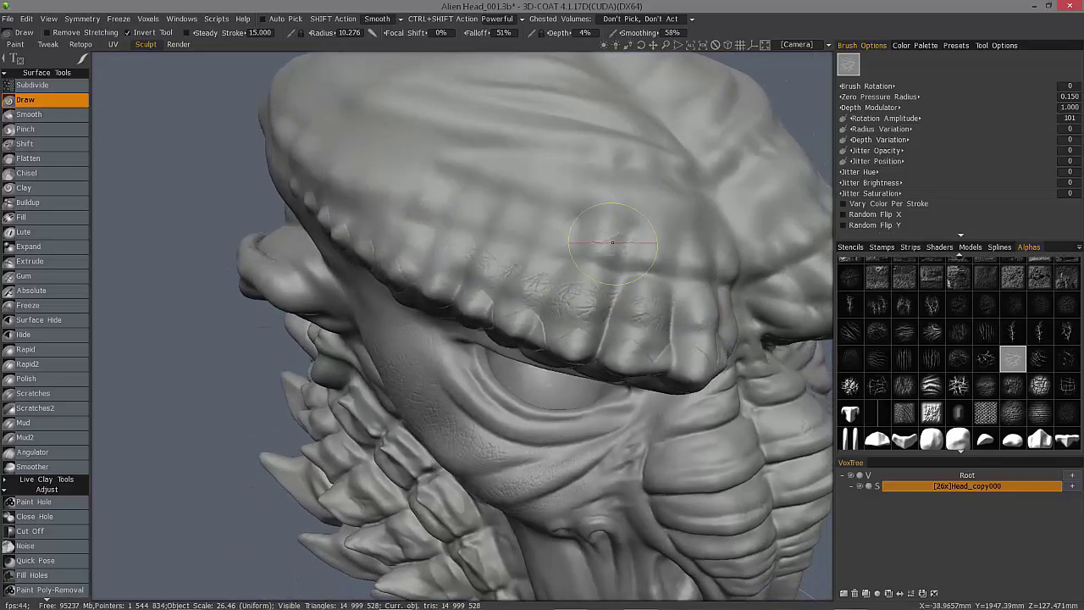
Continue the fine wrinkles over the rest of the brow and the side of the muzzle
mouse_move(358, 212)
left_mouse_down("alt")
mouse_move(607, 337)
mouse_move(398, 284)
mouse_move(368, 273)
mouse_move(749, 337)
left_mouse_up("alt")
mouse_move(541, 290)
left_mouse_down("alt")
mouse_move(372, 279)
mouse_move(430, 325)
mouse_move(490, 344)
mouse_move(666, 326)
left_mouse_up("alt")
mouse_move(514, 336)
left_mouse_down("alt")
mouse_move(569, 247)
mouse_move(523, 226)
mouse_move(524, 269)
mouse_move(600, 270)
left_mouse_up("alt")
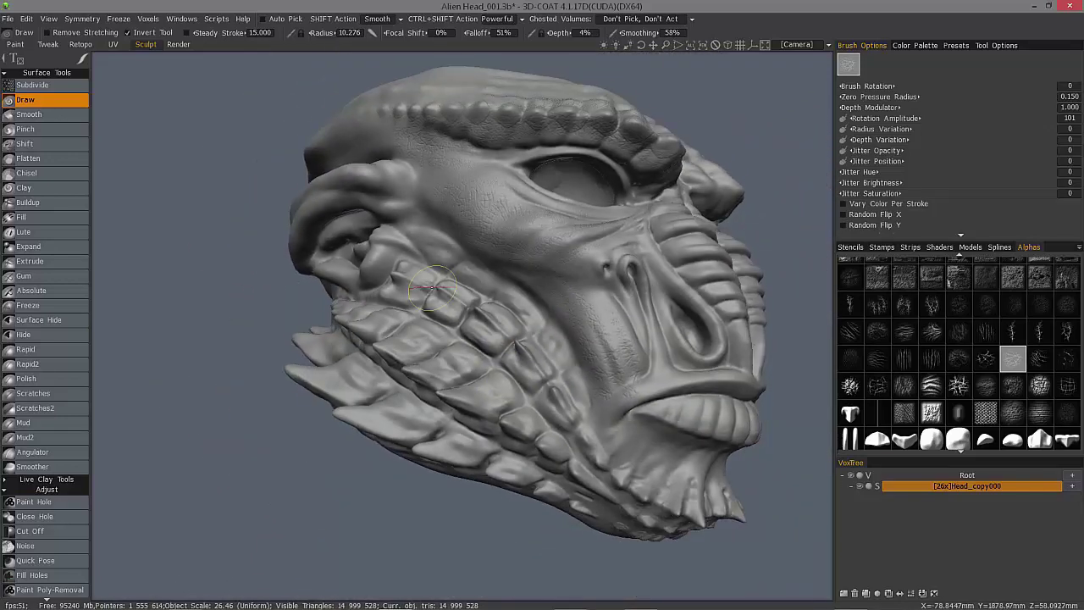
Reset the tapering curve to default and reshape it into a straight line rising from low to full pressure
left_click_drag(399, 169, 378, 65, "alt")
left_click(373, 34)
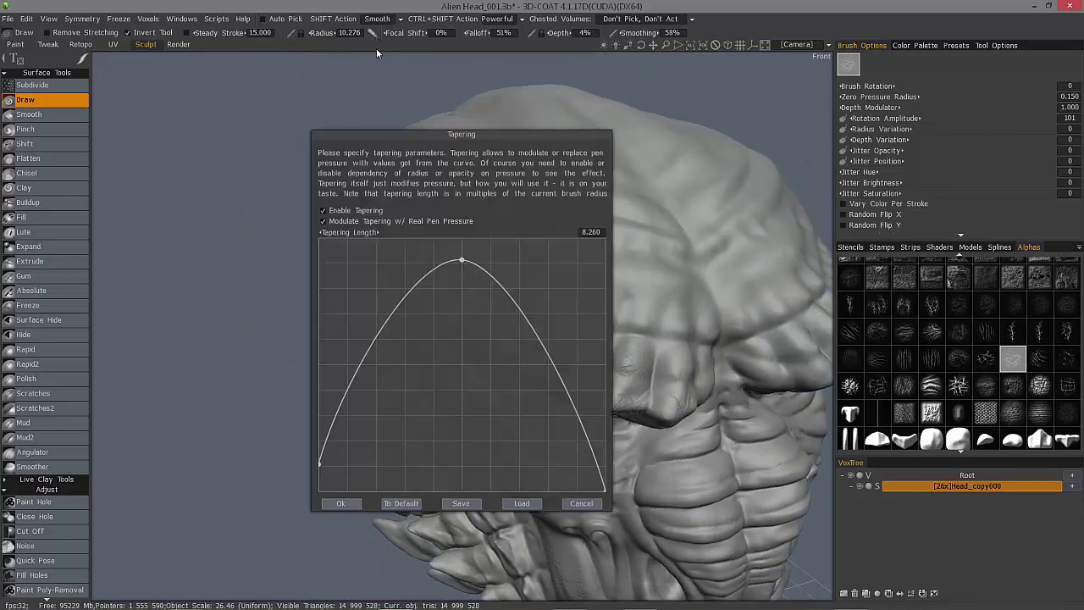
left_click(393, 504)
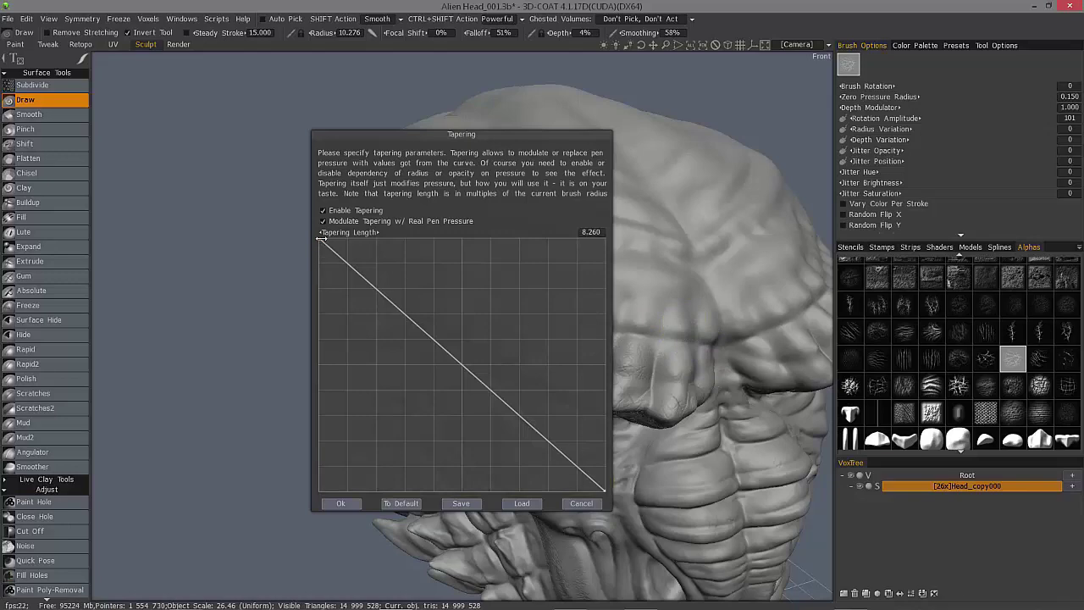
left_click_drag(322, 239, 319, 468)
left_click_drag(605, 488, 604, 244)
left_click(342, 504)
Select the small domed scale alpha for the top of the head and raise the brush depth to 45%
mouse_move(517, 220)
left_mouse_down("alt")
mouse_move(545, 290)
mouse_move(562, 187)
mouse_move(581, 235)
mouse_move(525, 312)
mouse_move(585, 391)
left_mouse_up("alt")
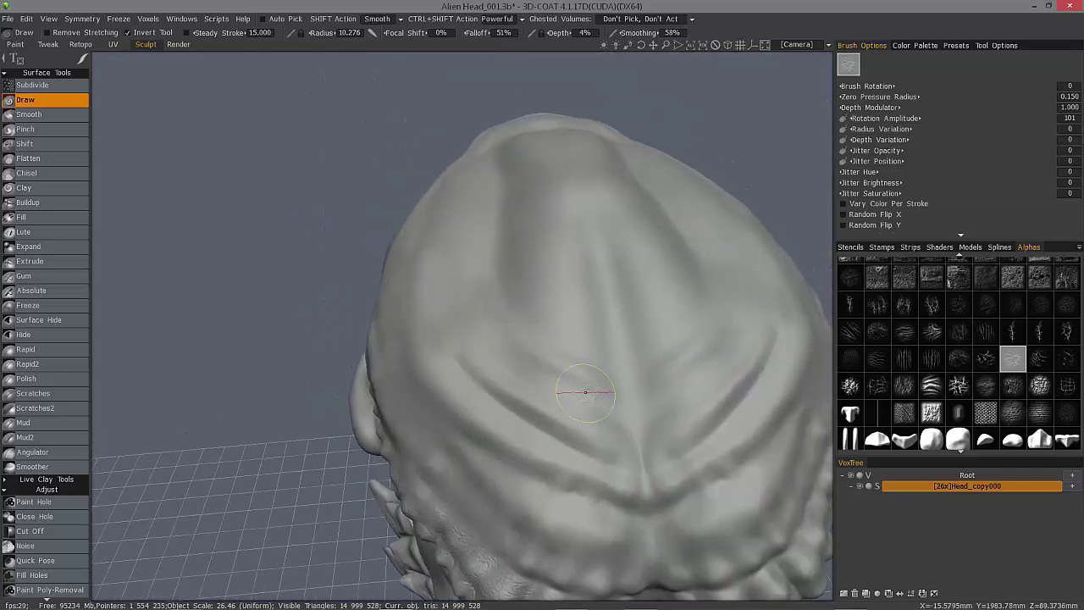
left_click(1009, 442)
left_click_drag(465, 293, 538, 273, "alt")
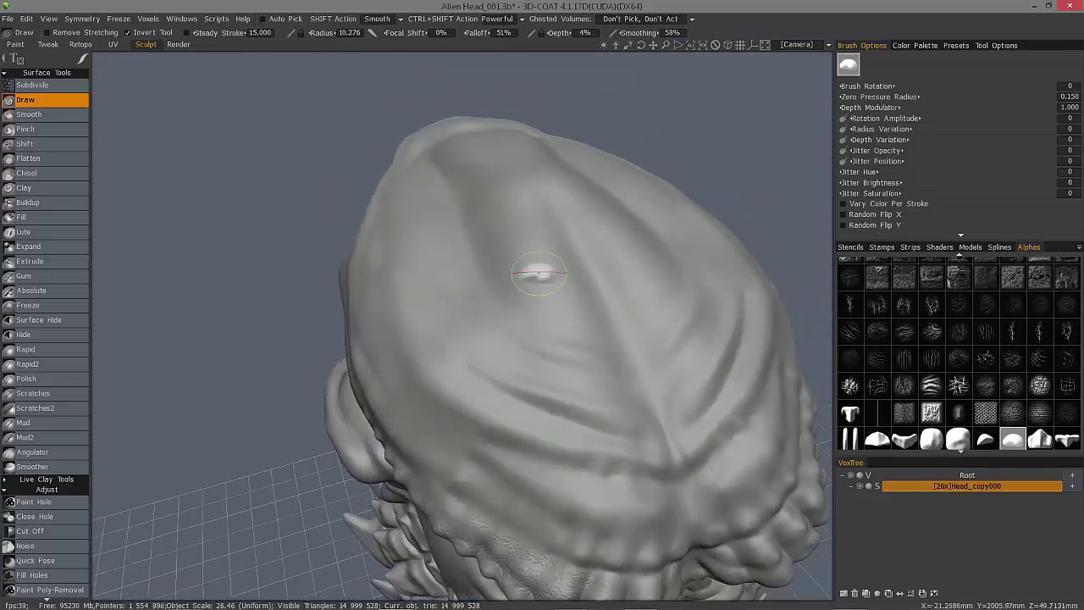
right_click_drag(474, 284, 473, 235)
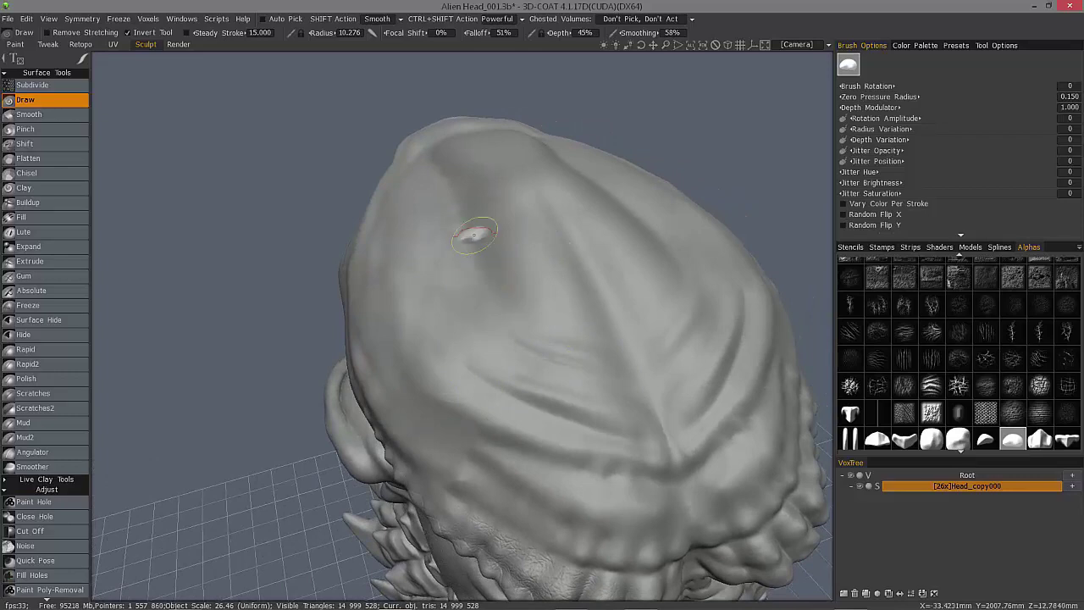
left_click_drag(473, 235, 499, 194, "alt")
Test looping tapered strokes with the scale alpha on top of the head, undoing each one
mouse_move(578, 344)
left_mouse_down()
mouse_move(552, 333)
mouse_move(549, 292)
mouse_move(477, 219)
left_mouse_up()
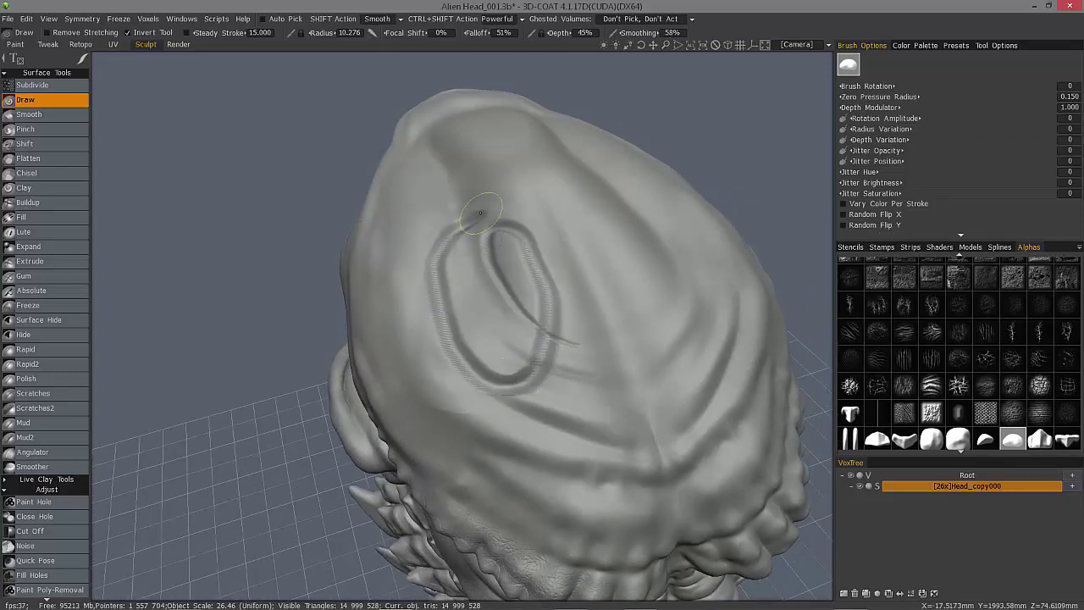
mouse_move(356, 222)
left_mouse_down("alt")
mouse_move(393, 237)
mouse_move(407, 227)
left_mouse_up("alt")
key("ctrl+z")
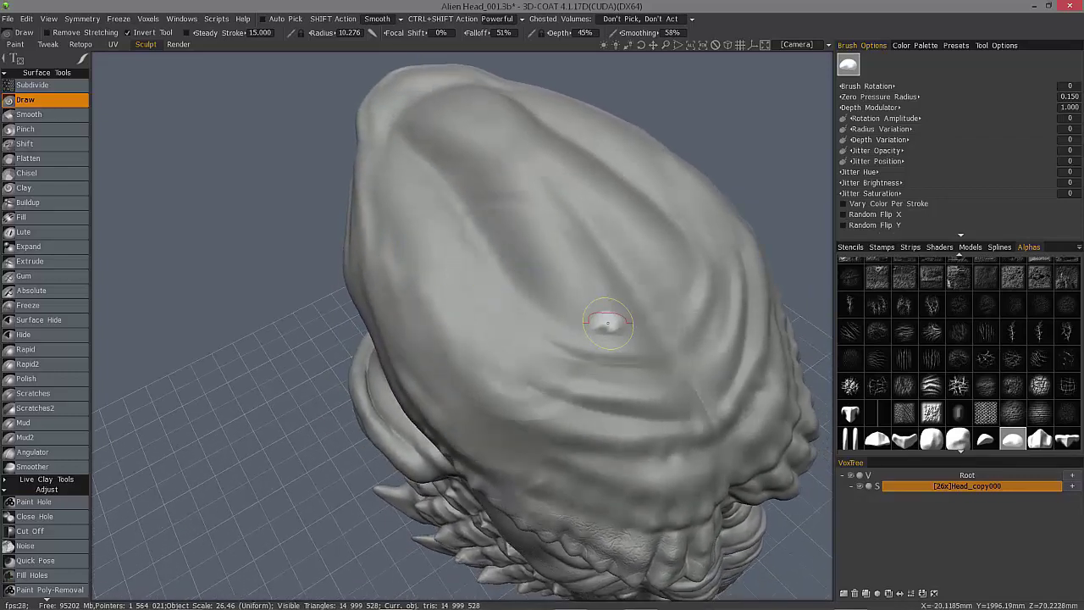
mouse_move(603, 323)
left_mouse_down()
mouse_move(488, 288)
mouse_move(476, 199)
mouse_move(510, 267)
left_mouse_up()
left_click_drag(458, 240, 495, 209, "alt")
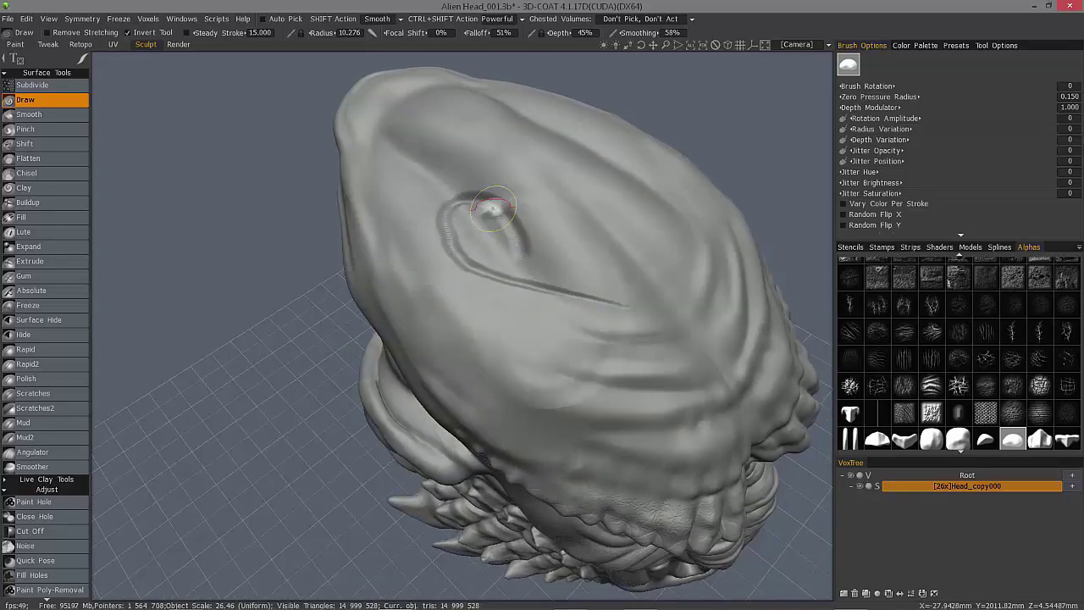
key("ctrl+z")
Carve three tapered strokes with the scale alpha across the top of the head
left_click_drag(487, 246, 571, 334, "alt")
mouse_move(671, 385)
left_mouse_down()
mouse_move(458, 253)
mouse_move(517, 330)
left_mouse_up()
mouse_move(622, 395)
left_mouse_down()
mouse_move(466, 348)
mouse_move(434, 320)
left_mouse_up()
mouse_move(648, 439)
left_mouse_down()
mouse_move(456, 383)
mouse_move(411, 328)
mouse_move(392, 280)
mouse_move(340, 239)
mouse_move(402, 385)
left_mouse_up()
Carve tapered strokes across the upper side of the head with tapering modulated by real pen pressure, undoing the last stroke
left_click(373, 34)
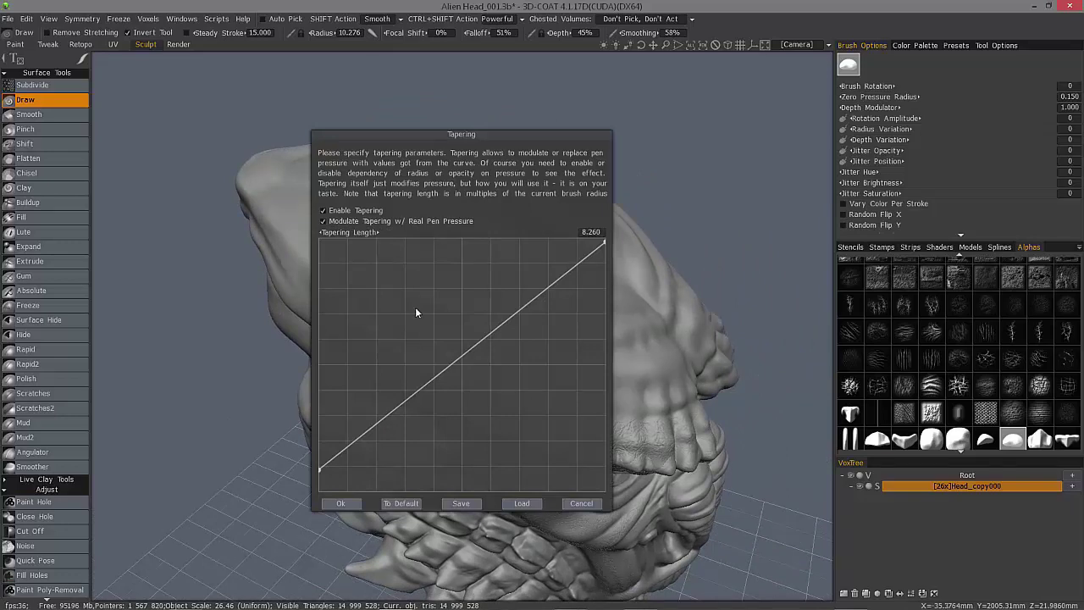
left_click(341, 505)
left_click_drag(335, 349, 398, 306, "alt")
mouse_move(522, 351)
left_mouse_down()
mouse_move(351, 285)
mouse_move(331, 266)
left_mouse_up()
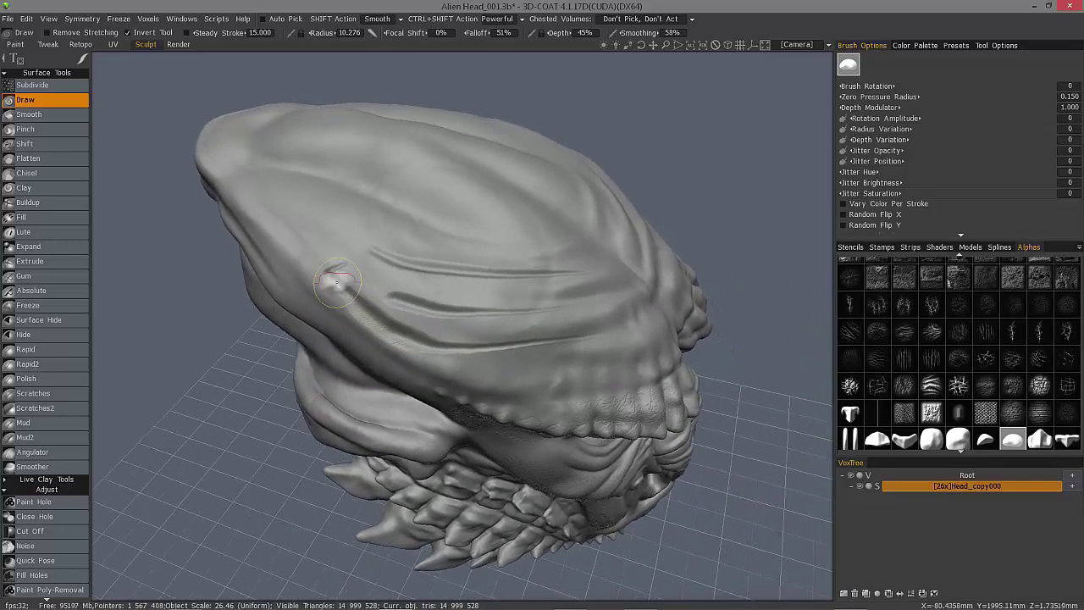
mouse_move(382, 254)
middle_mouse_down()
mouse_move(561, 302)
mouse_move(558, 288)
middle_mouse_up()
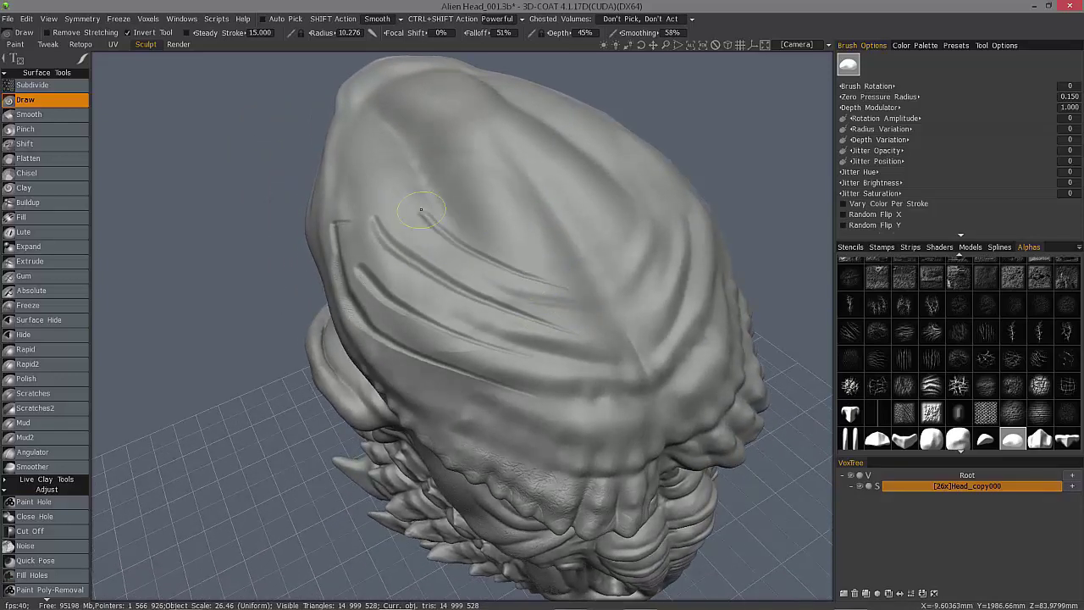
mouse_move(356, 120)
left_mouse_down("alt")
mouse_move(322, 276)
mouse_move(325, 174)
left_mouse_up("alt")
key("ctrl+z")
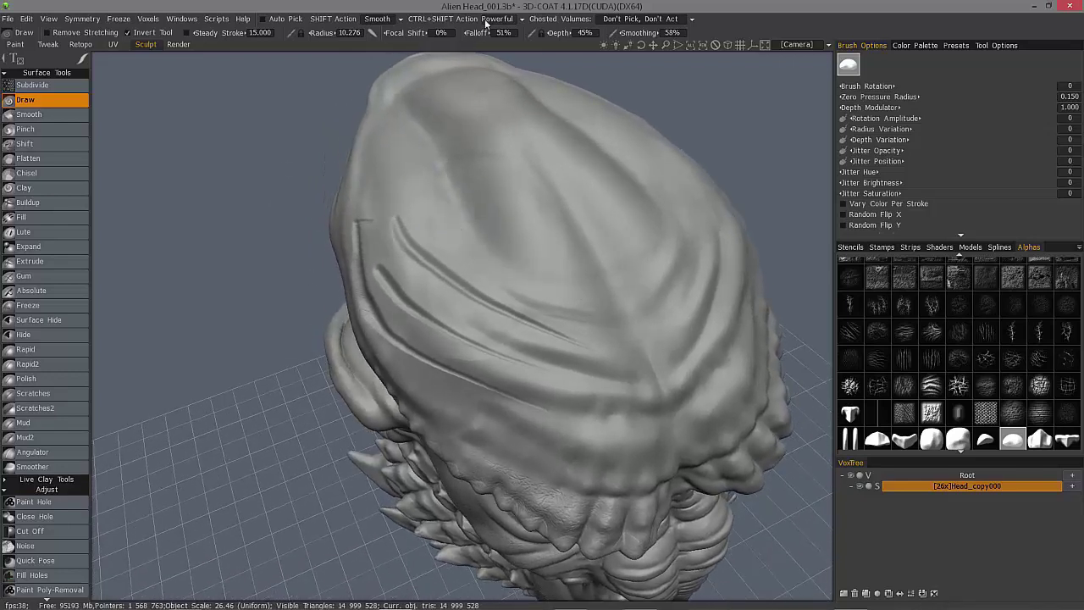
Turn off real pen pressure modulation for tapering and carve a stroke on top of the head
left_click(371, 33)
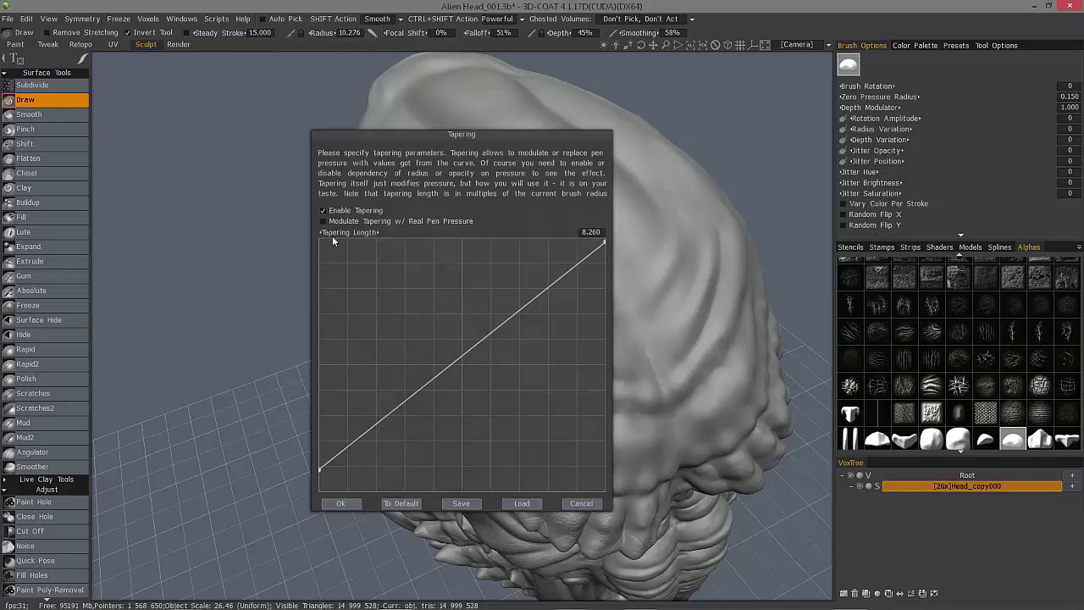
left_click(340, 505)
middle_click_drag(364, 378, 572, 293)
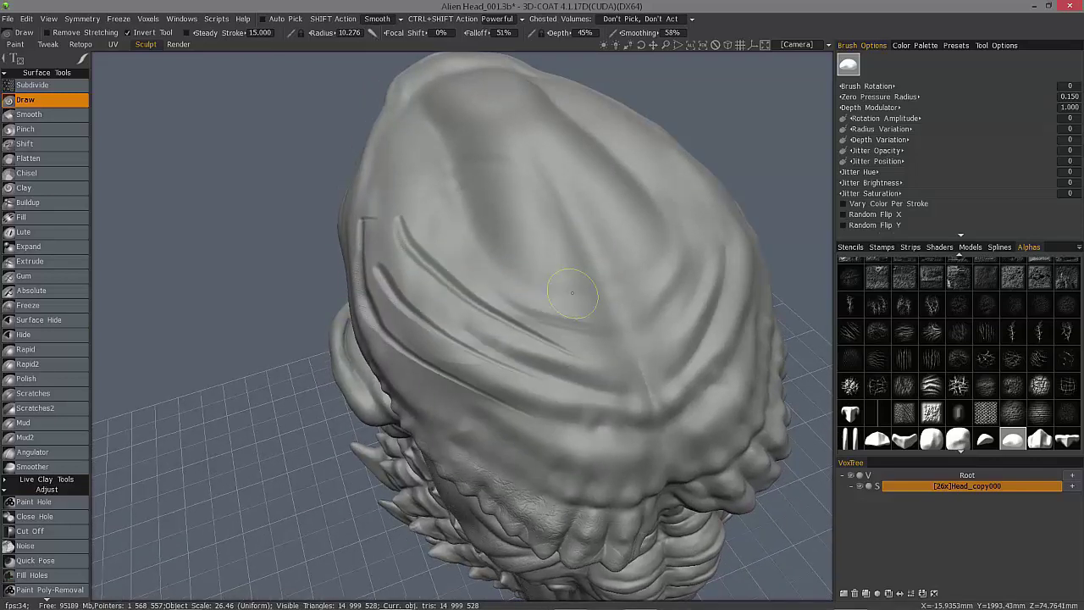
mouse_move(523, 201)
left_mouse_down()
mouse_move(459, 230)
mouse_move(542, 169)
mouse_move(513, 258)
mouse_move(466, 166)
mouse_move(586, 174)
mouse_move(498, 266)
mouse_move(485, 154)
mouse_move(549, 159)
left_mouse_up()
middle_click_drag(549, 159, 651, 201)
left_click_drag(351, 450, 515, 277)
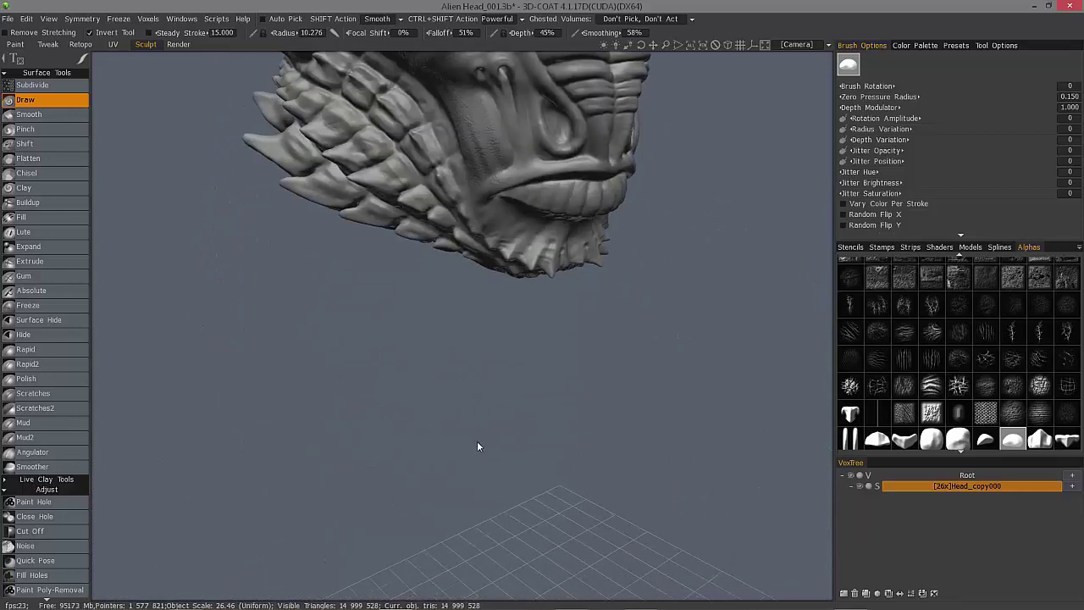